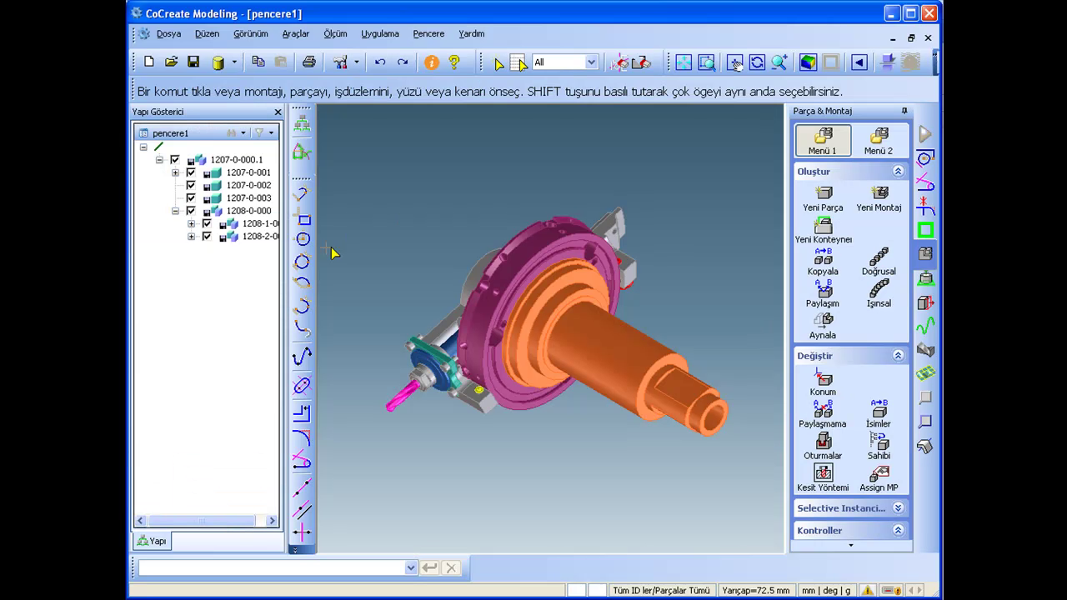
# Select the 1207-0-000.1 assembly and bring up the Parça & Montaj Menü 2 tools
pyautogui.click(175, 165)
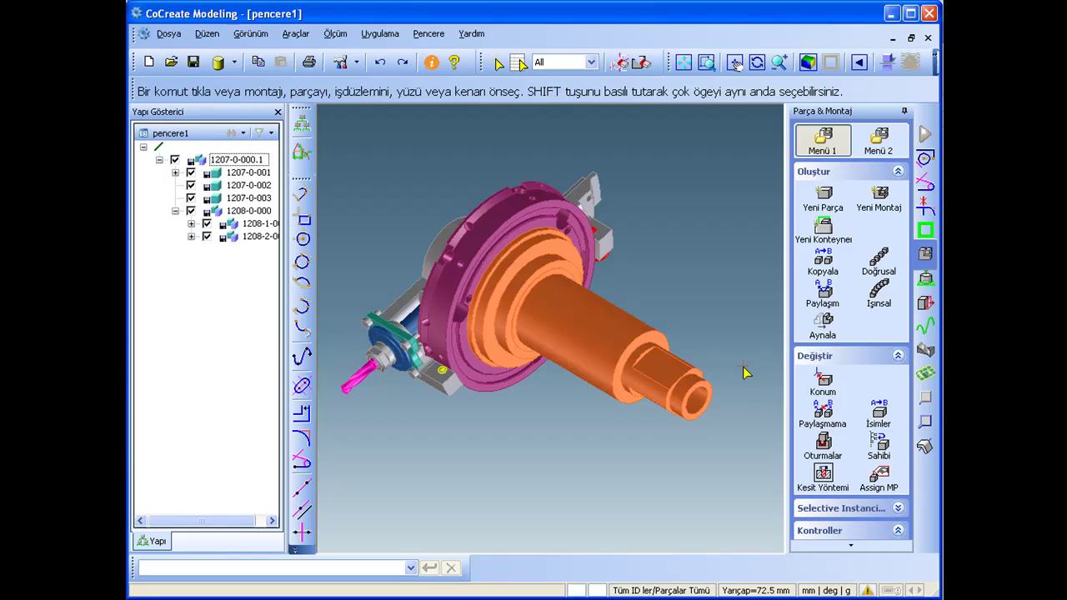
pyautogui.click(927, 256)
# Through Clippings > Tanımla, add new clipping feature kırpma1 with part 1207-0-003 as Sahibi
pyautogui.click(883, 149)
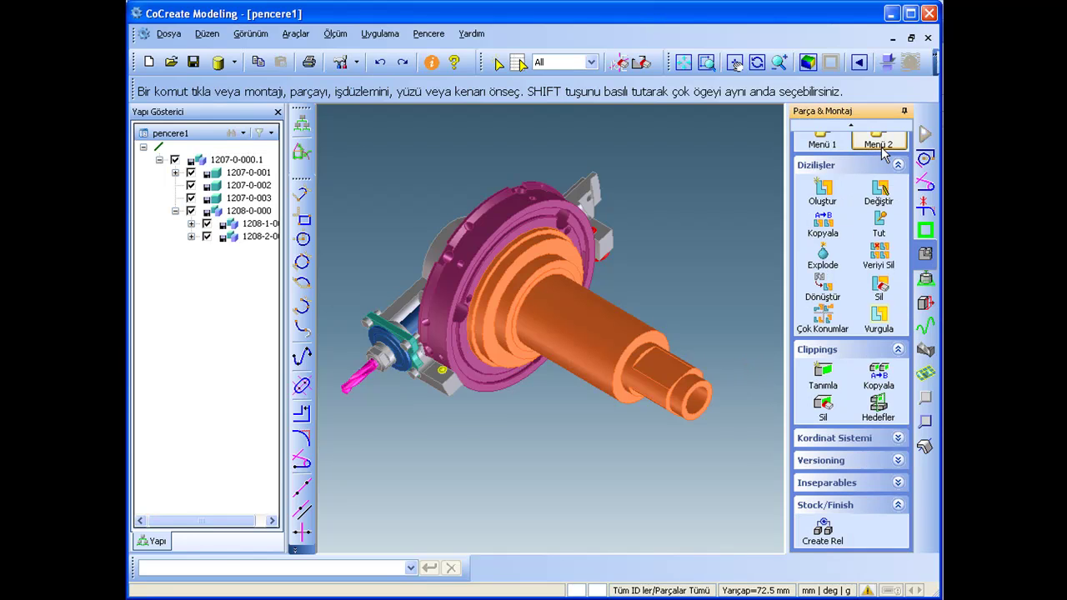
pyautogui.click(822, 377)
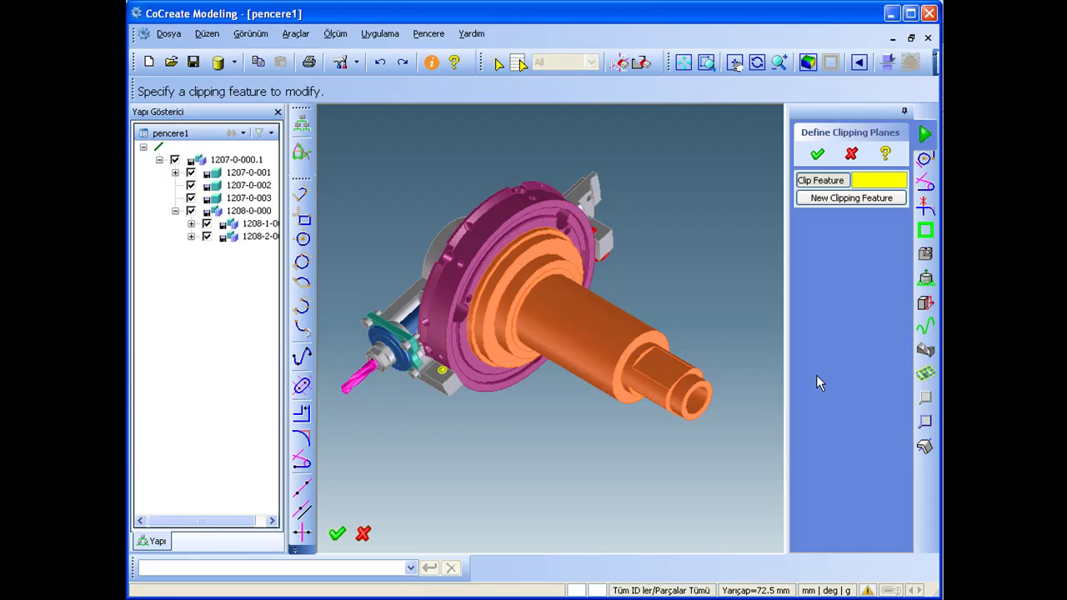
pyautogui.click(838, 201)
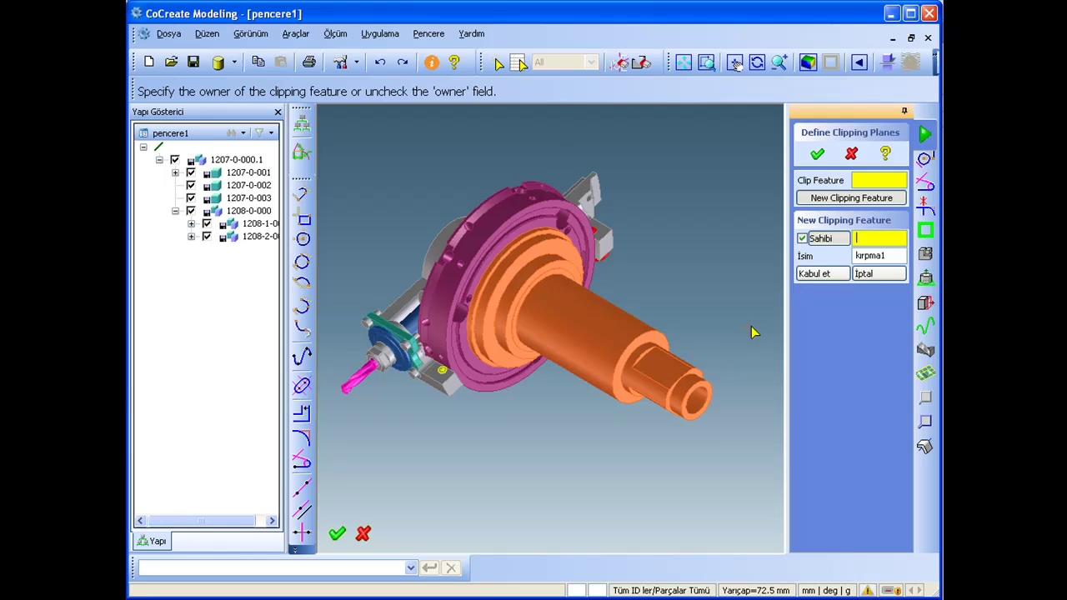
pyautogui.click(661, 371)
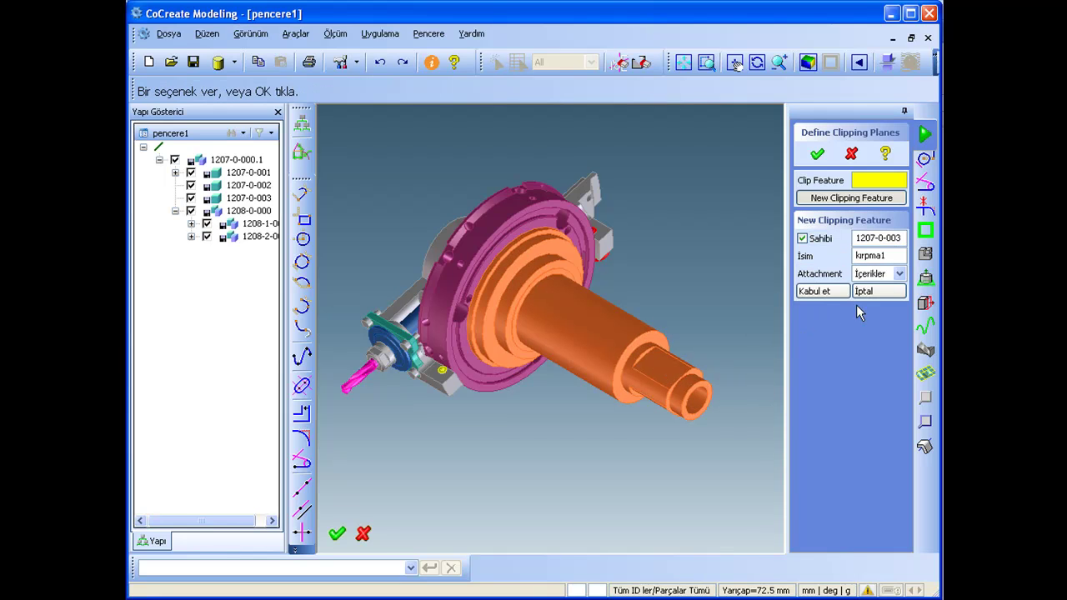
pyautogui.click(824, 291)
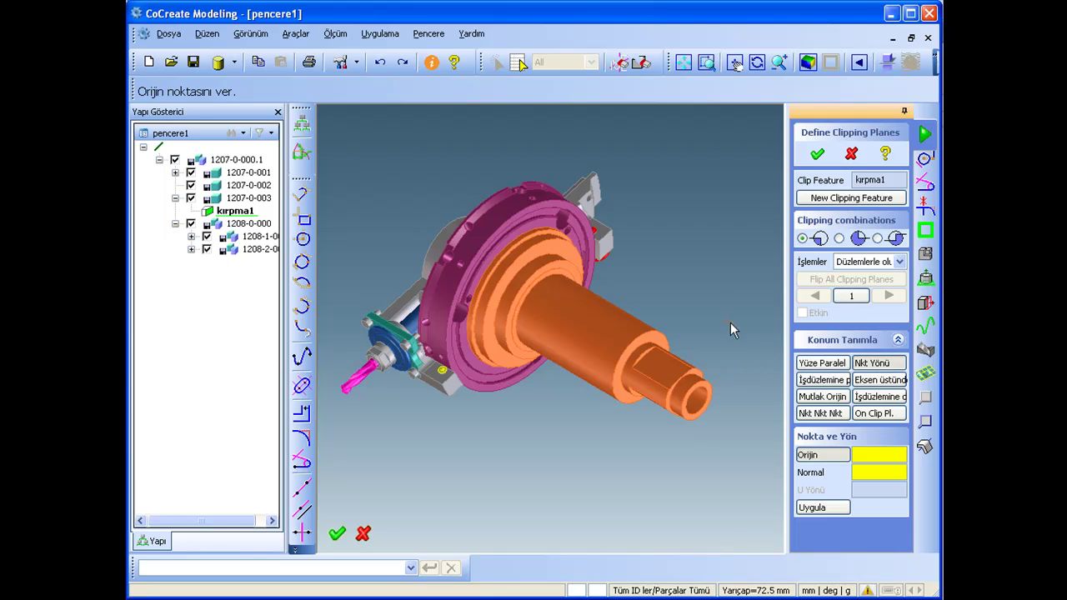
# Place kırpma1's origin at the shaft end, take its normal from the spindle, and apply
pyautogui.scroll(3, 734, 329)
pyautogui.scroll(2, 701, 350)
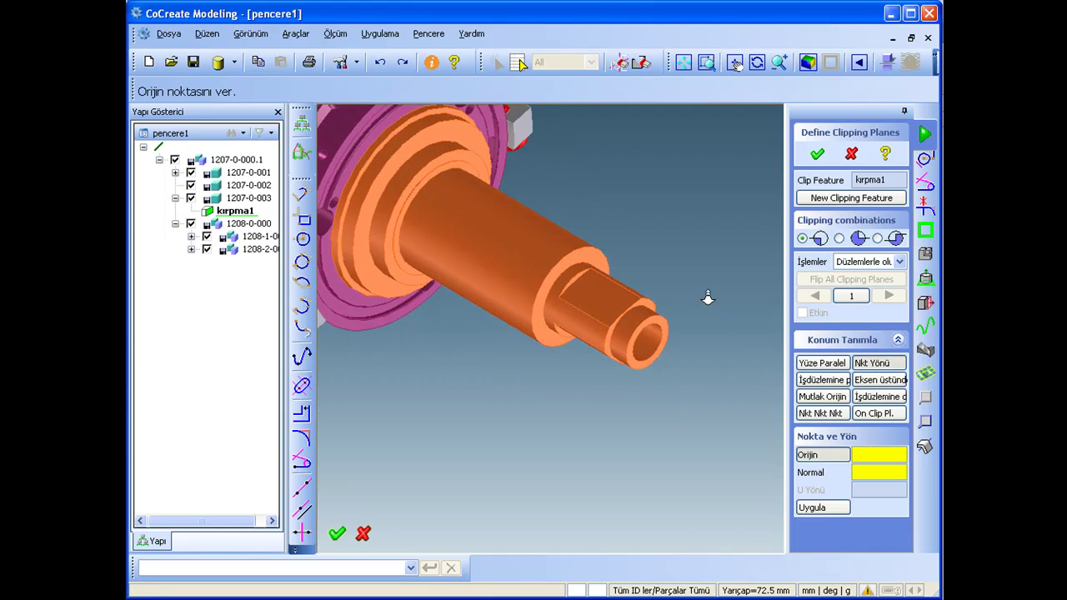
pyautogui.click(649, 348)
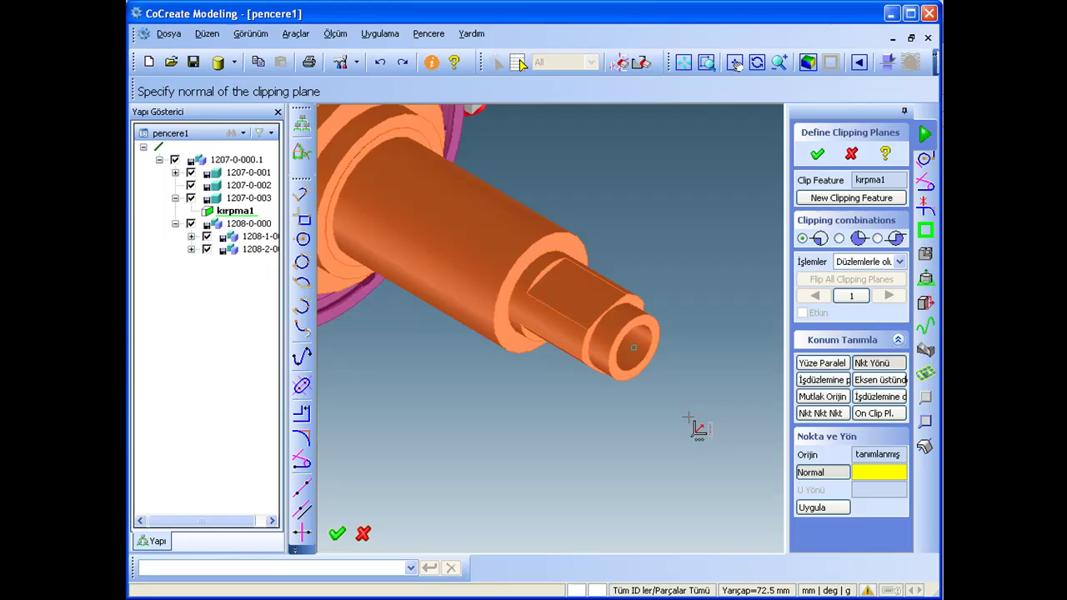
pyautogui.scroll(-2, 692, 311)
pyautogui.scroll(-2, 673, 309)
pyautogui.moveTo(674, 309)
pyautogui.mouseDown(button='middle')
pyautogui.moveTo(615, 334)
pyautogui.moveTo(546, 291)
pyautogui.mouseUp(button='middle')
pyautogui.scroll(3, 547, 290)
pyautogui.scroll(1, 546, 290)
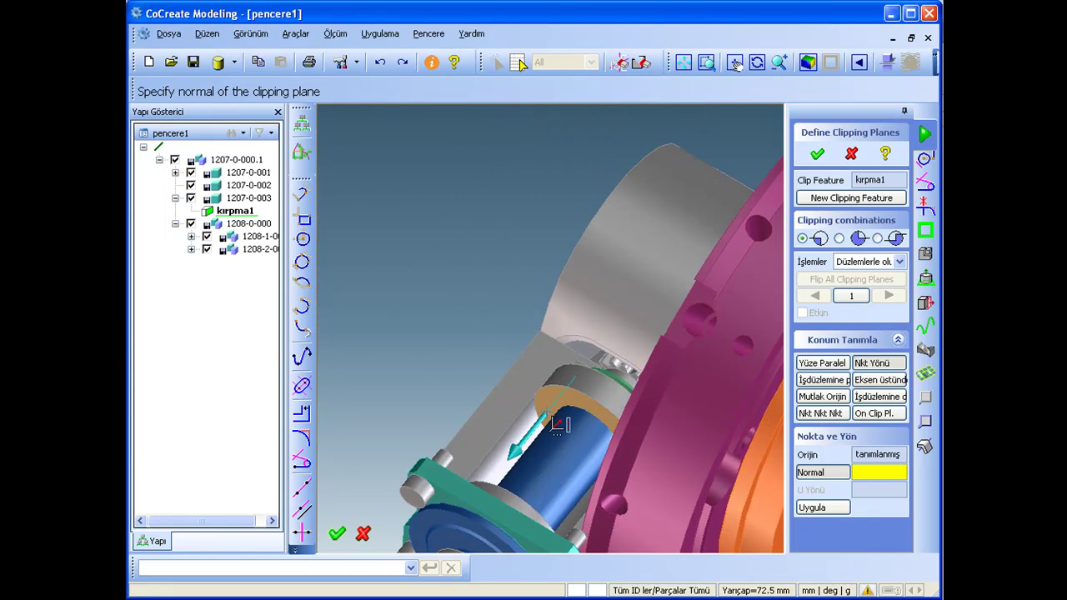
pyautogui.click(520, 380)
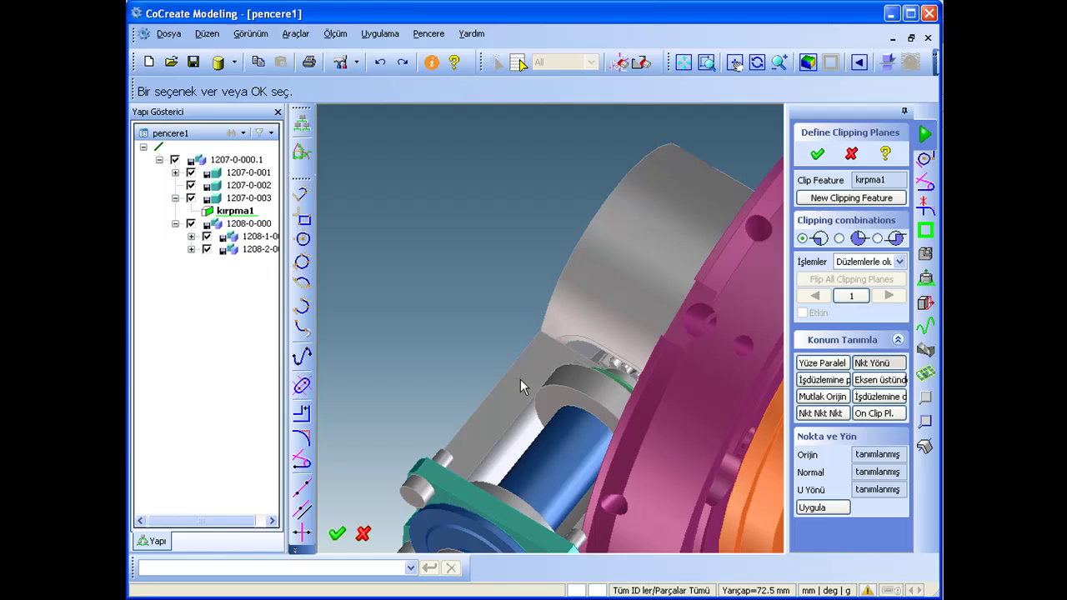
pyautogui.click(801, 512)
pyautogui.scroll(-3, 624, 229)
# Flip kırpma1's normal to reveal the lengthwise shaft section, then close Define Clipping Planes
pyautogui.scroll(1, 630, 302)
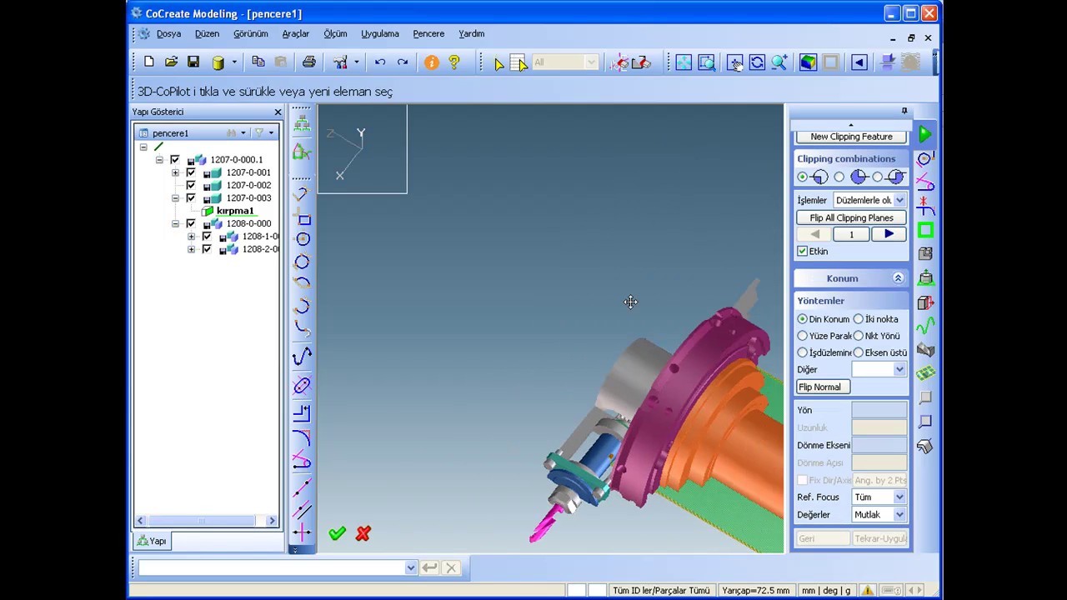
pyautogui.scroll(-2, 631, 302)
pyautogui.scroll(-2, 630, 302)
pyautogui.moveTo(630, 302)
pyautogui.mouseDown(button='middle')
pyautogui.moveTo(607, 227)
pyautogui.moveTo(611, 307)
pyautogui.mouseUp(button='middle')
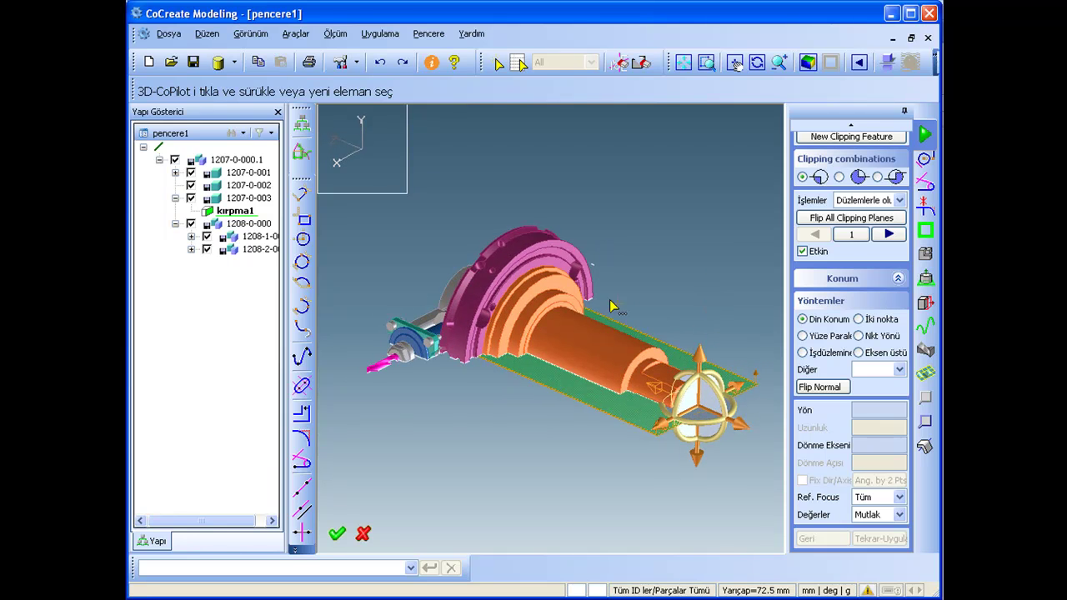
pyautogui.click(820, 387)
pyautogui.moveTo(697, 392)
pyautogui.mouseDown(button='middle')
pyautogui.moveTo(688, 397)
pyautogui.moveTo(668, 365)
pyautogui.mouseUp(button='middle')
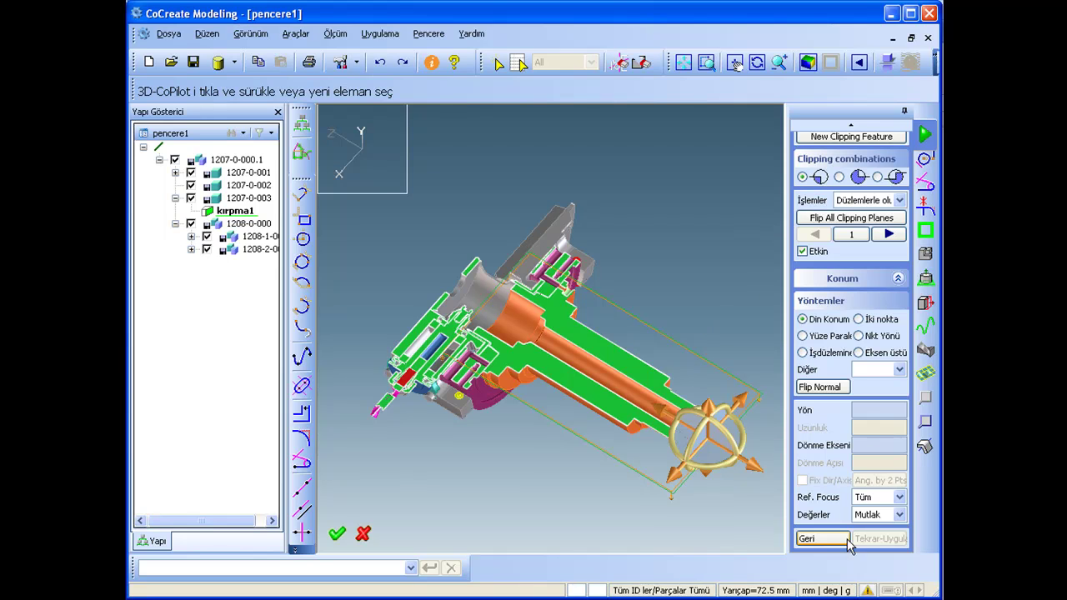
pyautogui.click(848, 138)
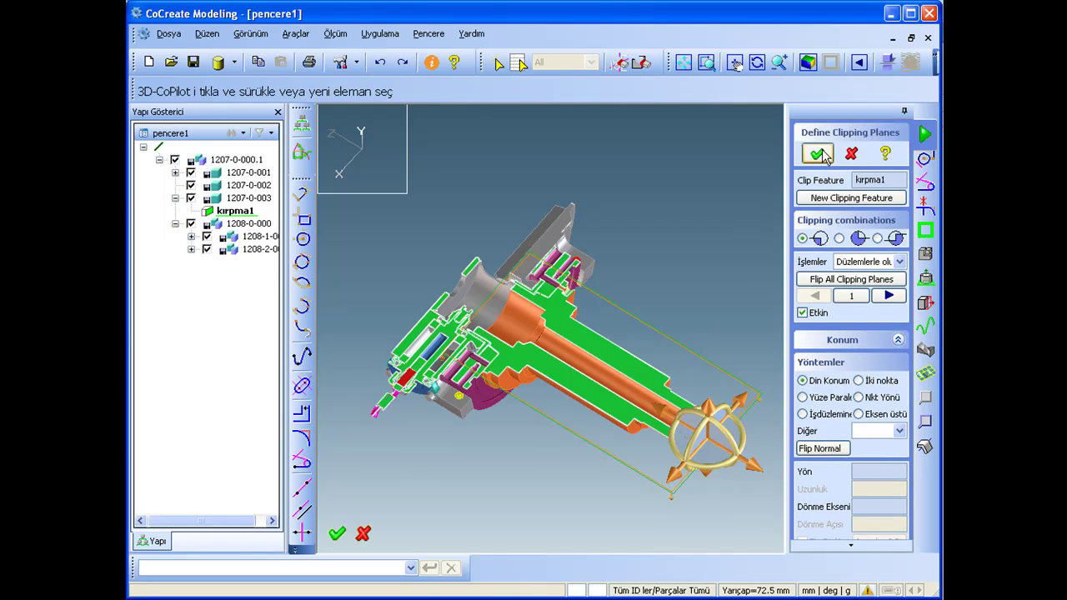
pyautogui.click(819, 150)
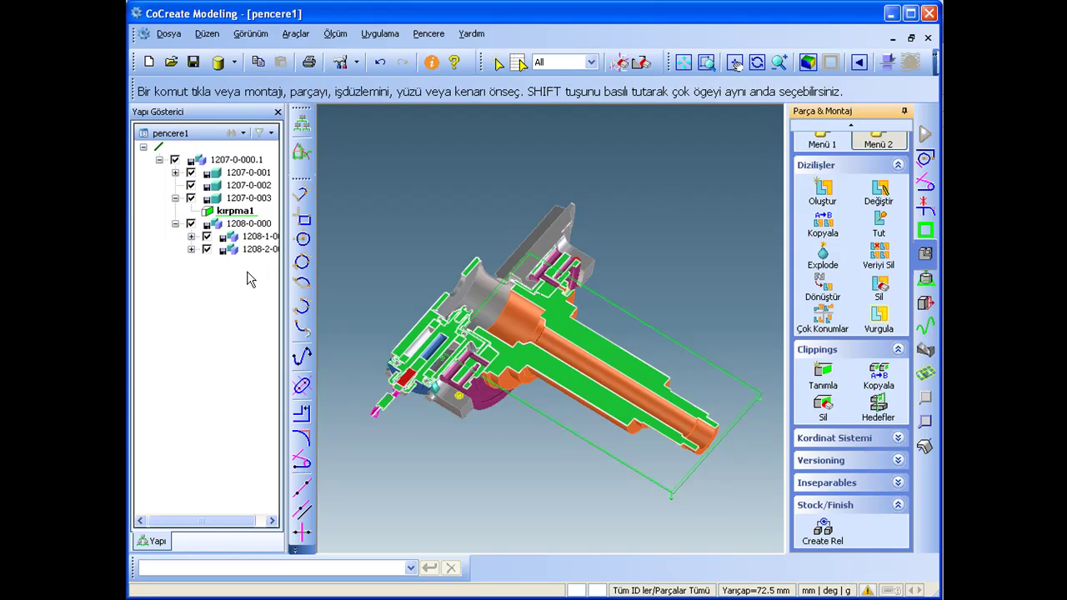
# Switch off the kırpma1 section and add clipping feature kırpma2 owned by part 1207-0-003
pyautogui.doubleClick(236, 213)
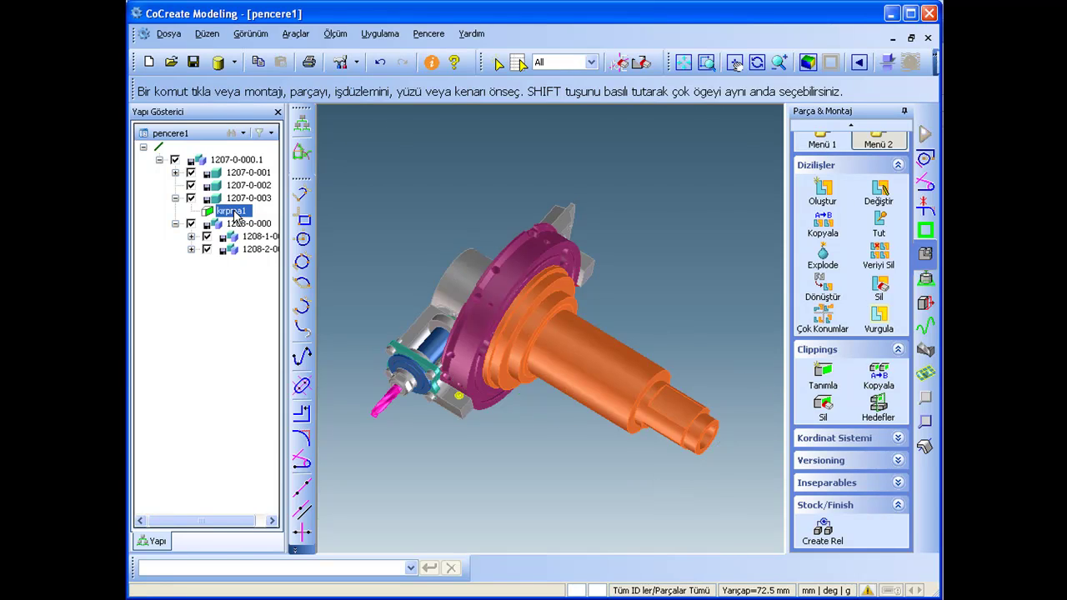
pyautogui.click(823, 377)
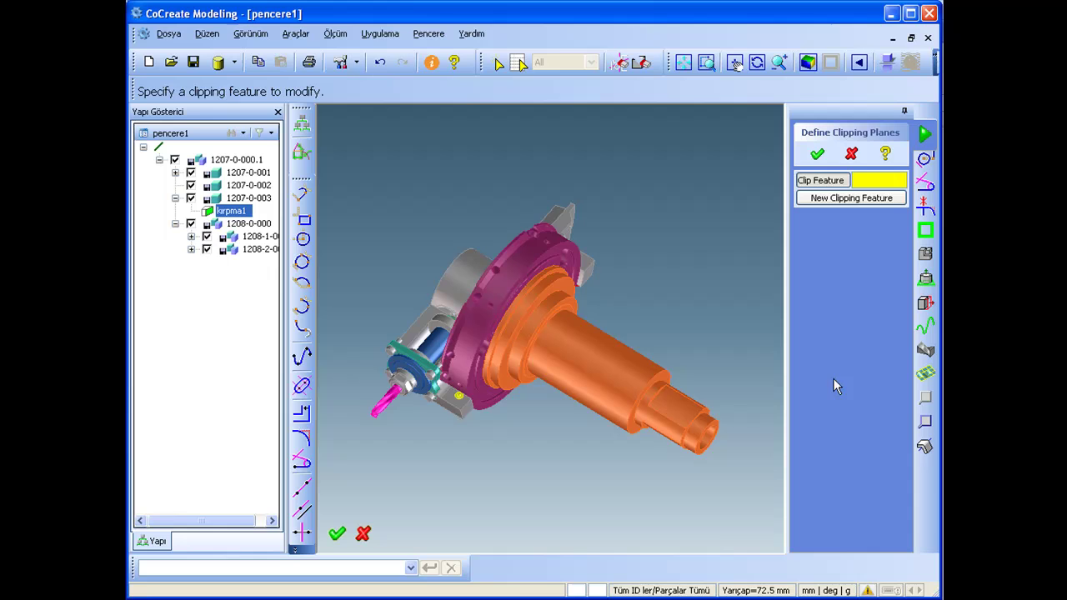
pyautogui.click(842, 198)
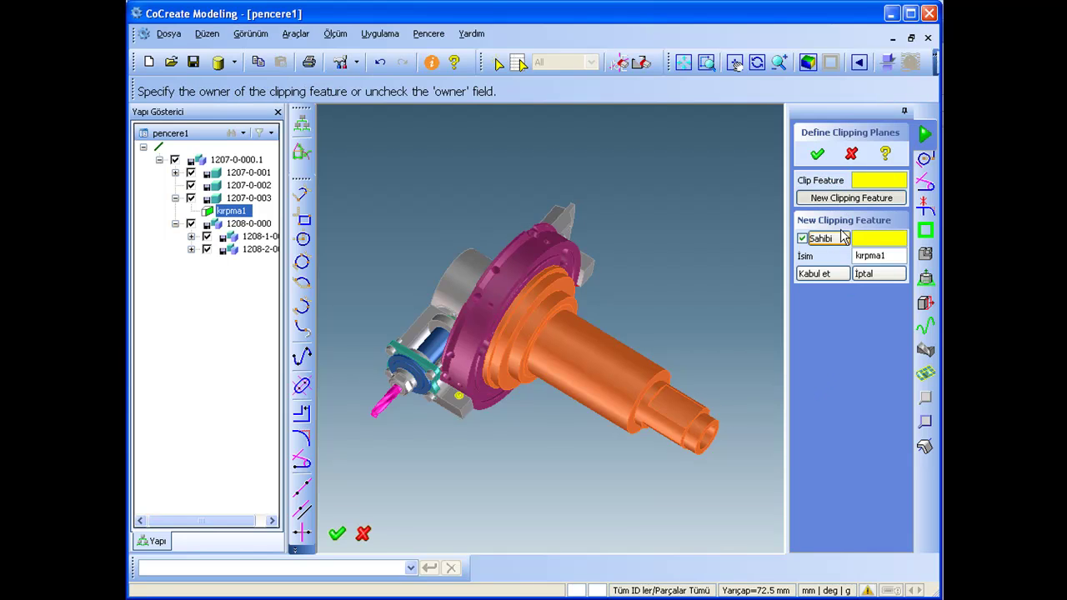
pyautogui.click(686, 369)
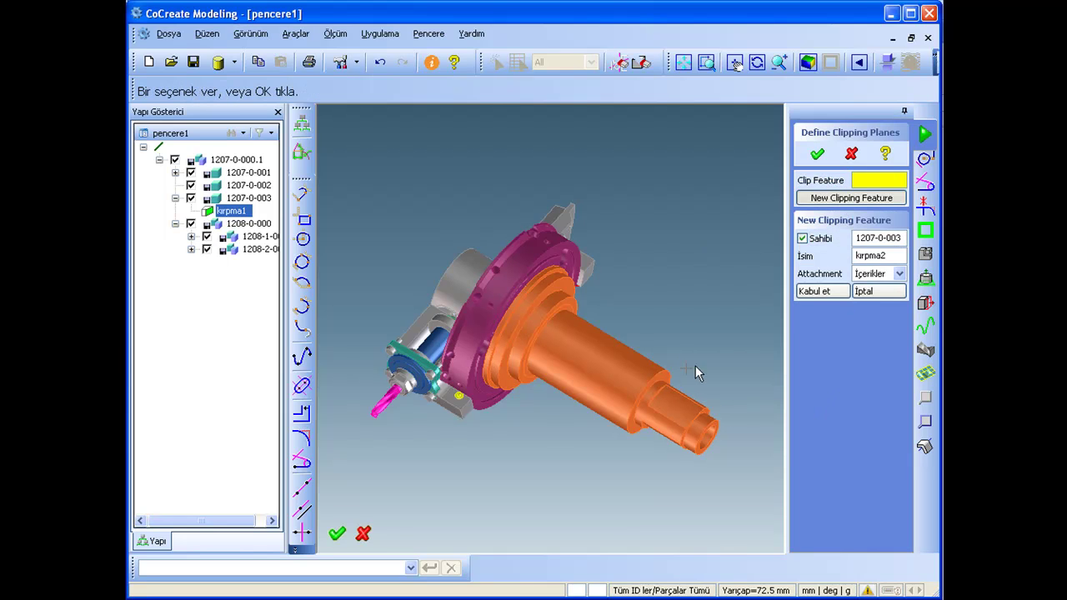
pyautogui.click(821, 292)
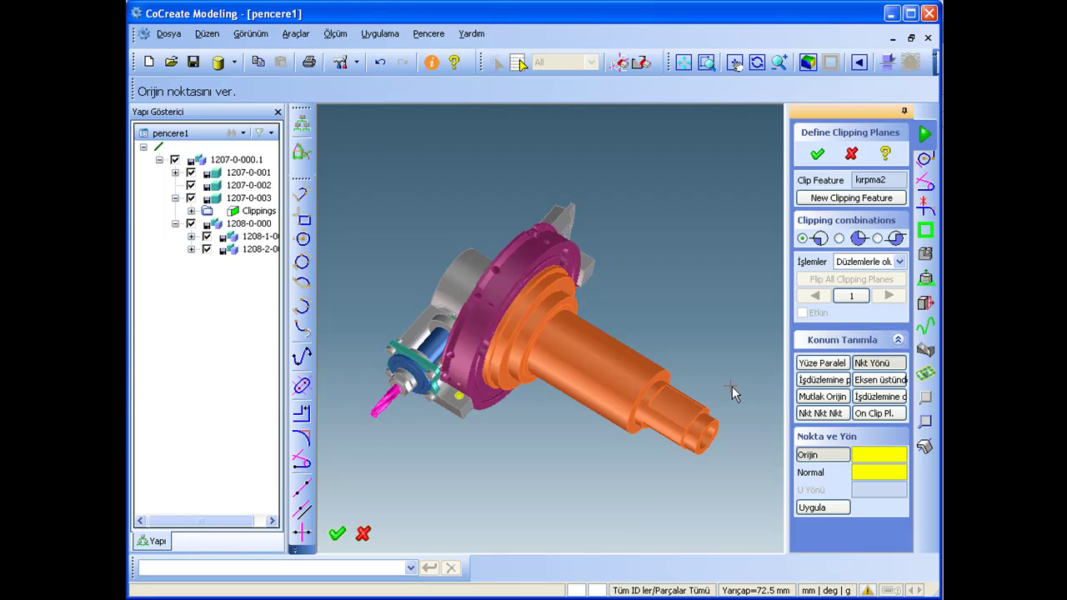
# Set kırpma2's origin, take its normal from the grey block face, apply and confirm
pyautogui.click(718, 417)
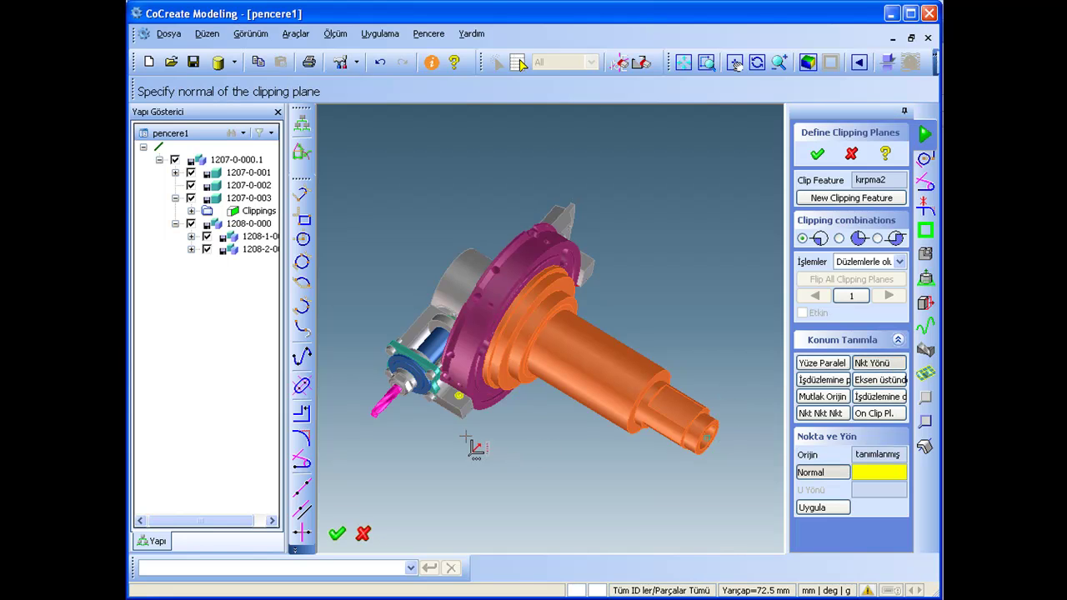
pyautogui.scroll(1, 534, 442)
pyautogui.scroll(1, 572, 460)
pyautogui.scroll(2, 572, 467)
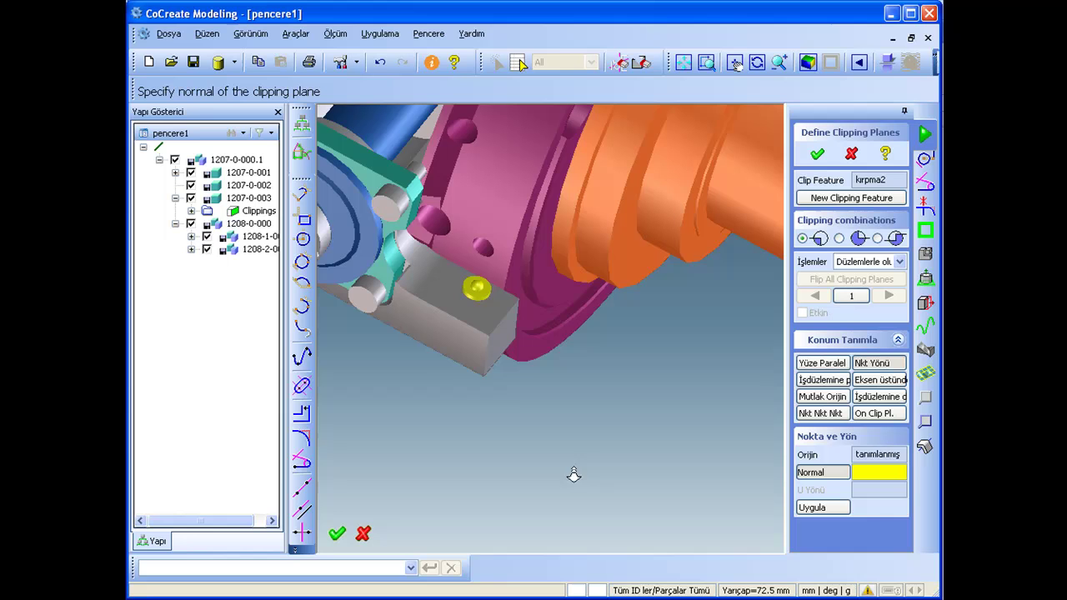
pyautogui.click(504, 327)
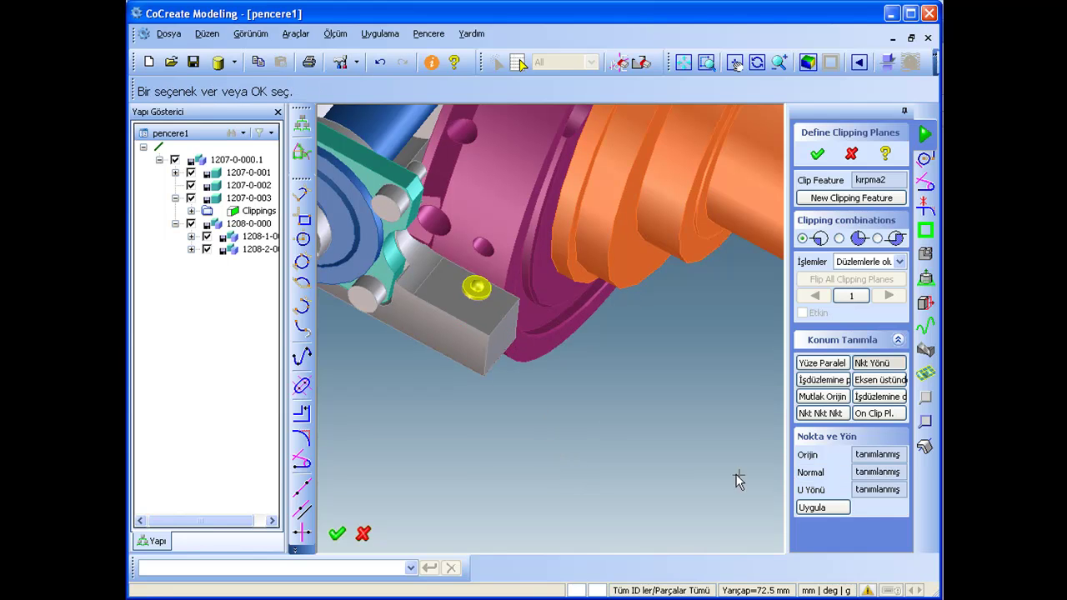
pyautogui.click(823, 507)
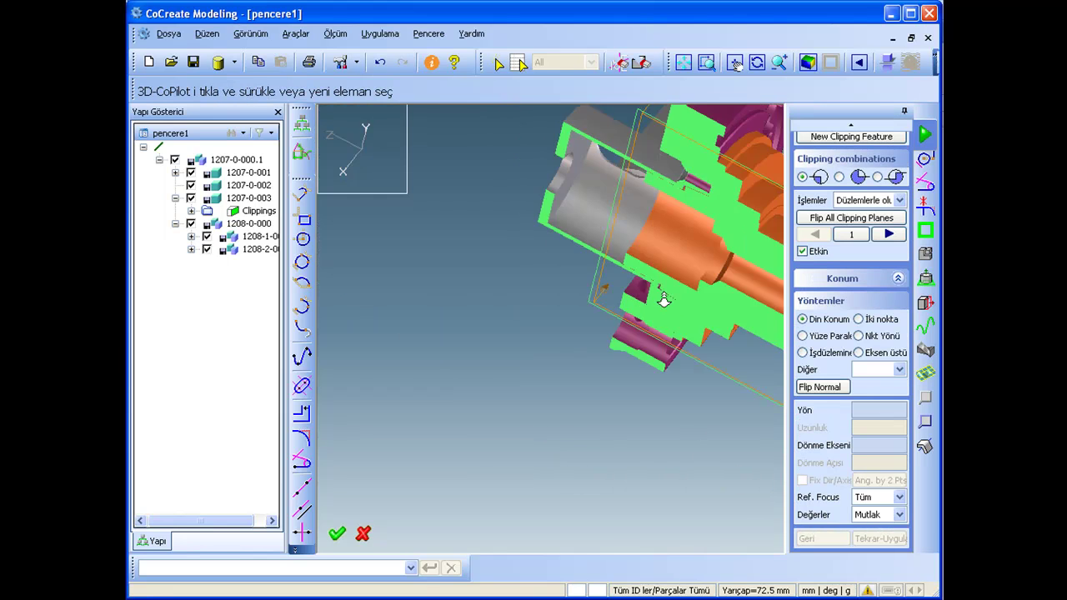
pyautogui.moveTo(664, 300); pyautogui.dragTo(578, 371, button='middle')
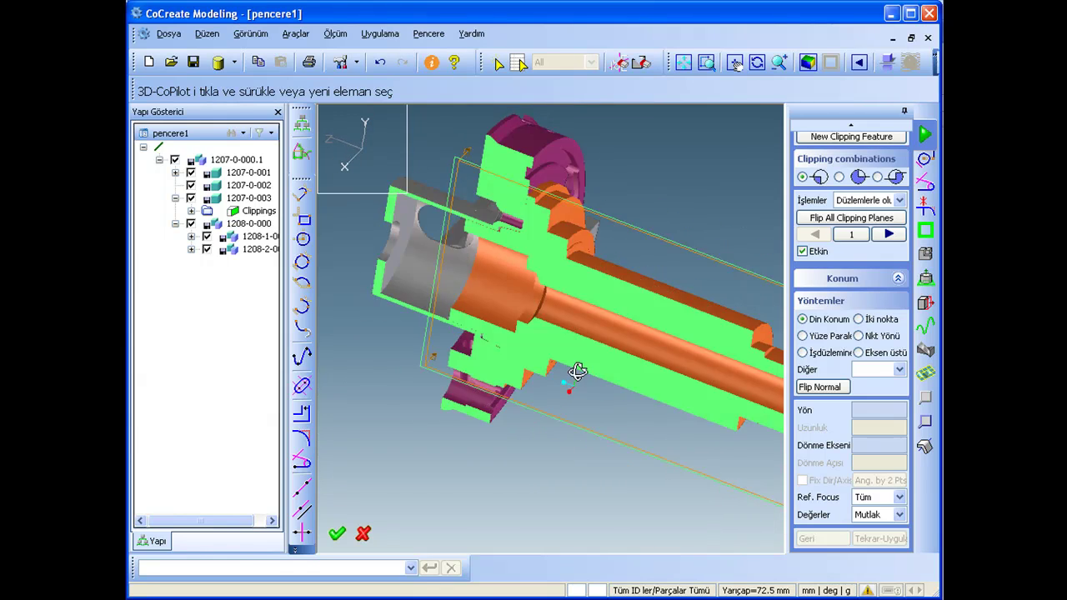
pyautogui.scroll(-2, 578, 371)
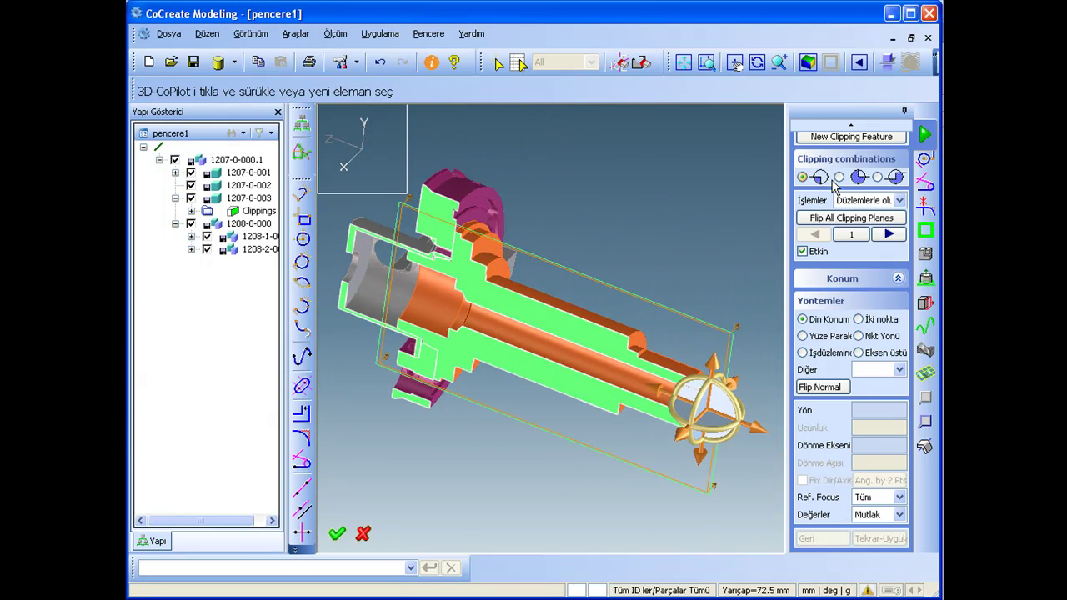
pyautogui.click(818, 150)
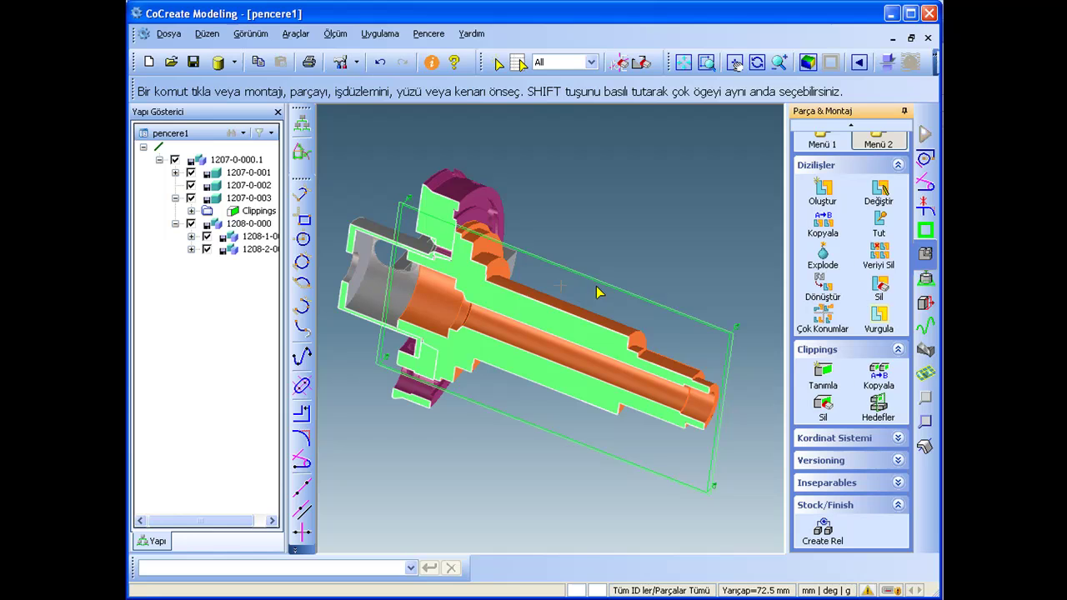
# Expand Clippings under 1207-0-003 and toggle between sections, leaving kırpma1 active
pyautogui.click(191, 212)
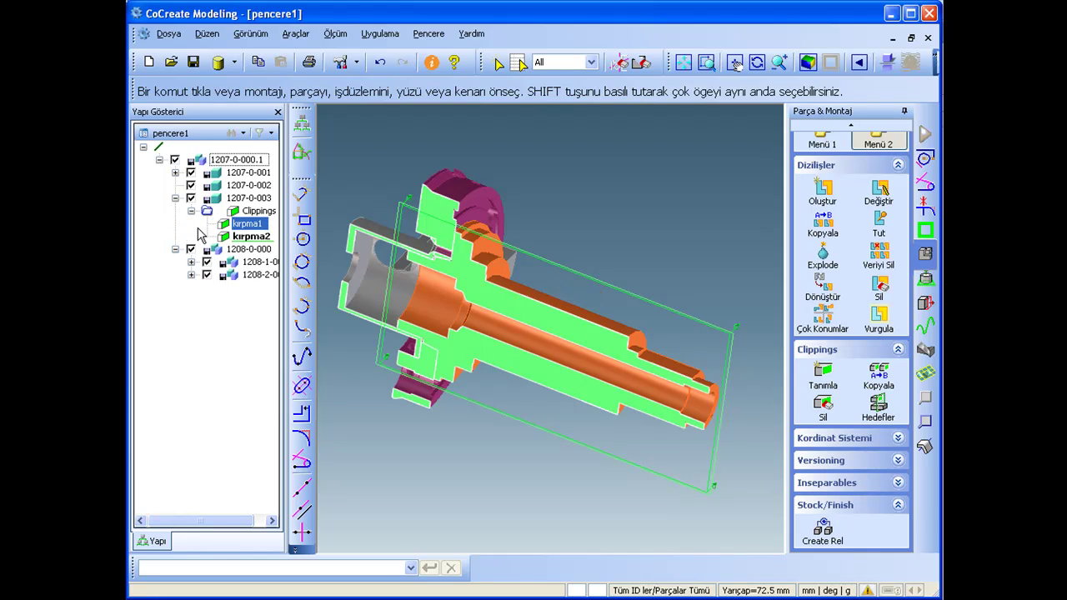
pyautogui.doubleClick(246, 225)
pyautogui.doubleClick(247, 238)
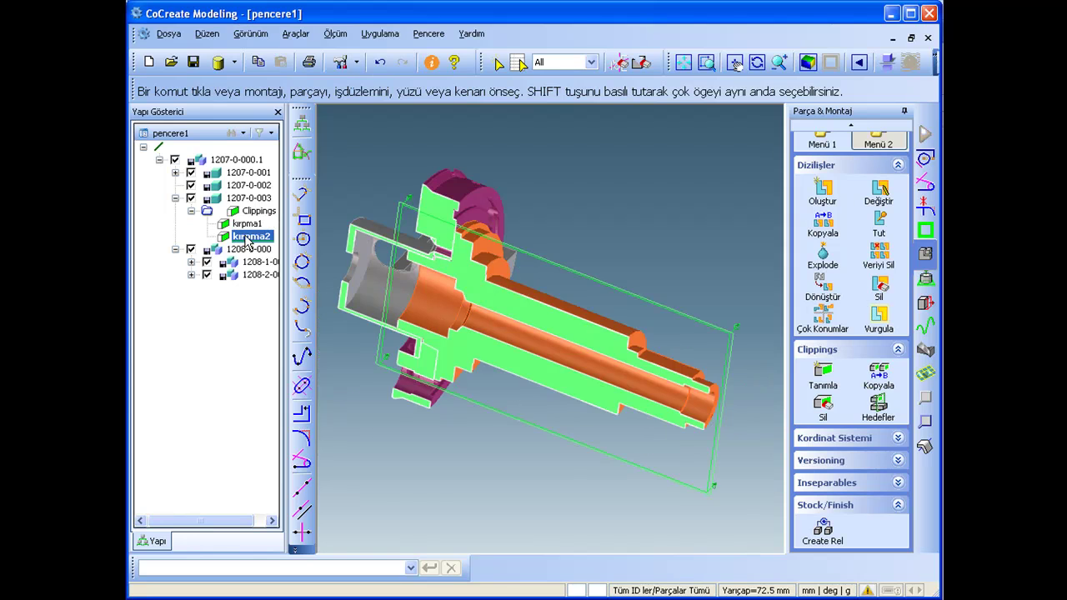
pyautogui.doubleClick(247, 225)
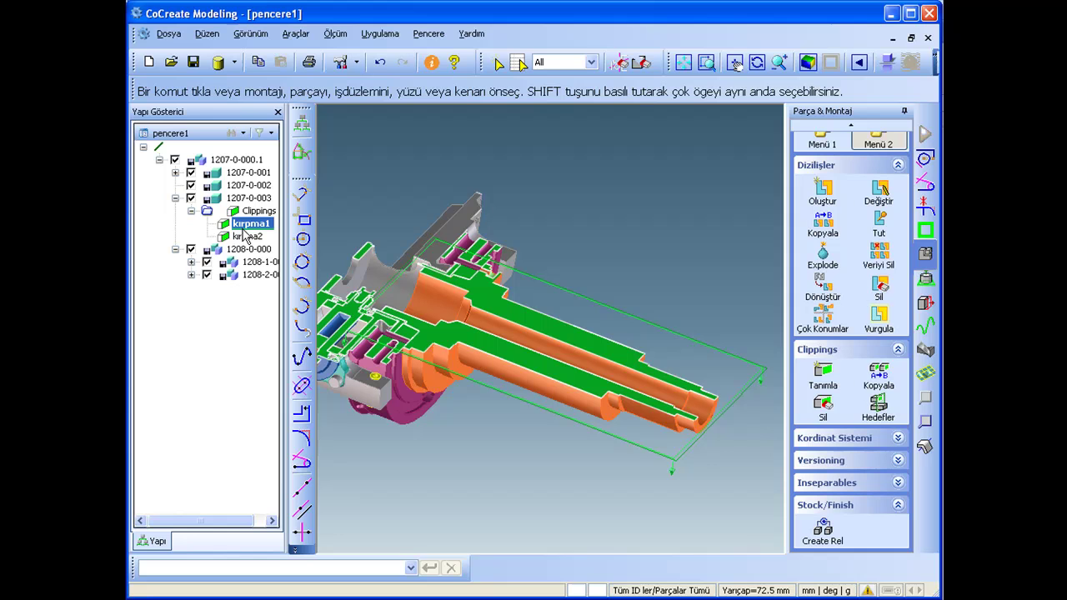
# Orbit and zoom onto the slot region to see the green cut faces and red edge
pyautogui.moveTo(408, 359)
pyautogui.mouseDown(button='middle')
pyautogui.moveTo(536, 338)
pyautogui.moveTo(500, 375)
pyautogui.moveTo(598, 400)
pyautogui.mouseUp(button='middle')
pyautogui.scroll(3, 478, 398)
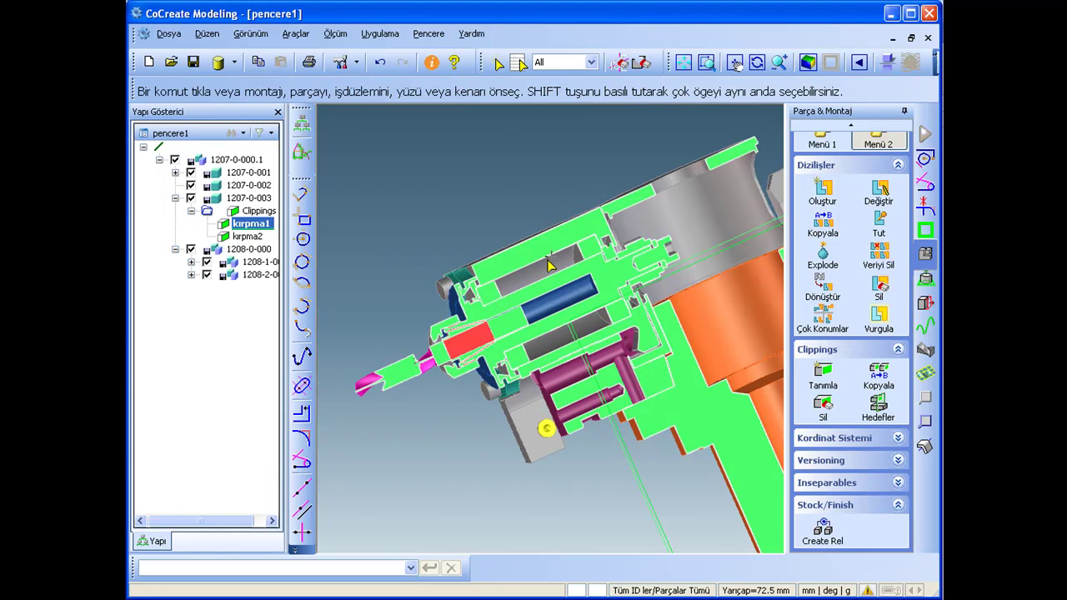
pyautogui.scroll(3, 549, 265)
pyautogui.moveTo(549, 265)
pyautogui.mouseDown(button='middle')
pyautogui.moveTo(599, 373)
pyautogui.moveTo(587, 384)
pyautogui.moveTo(679, 351)
pyautogui.moveTo(643, 309)
pyautogui.mouseUp(button='middle')
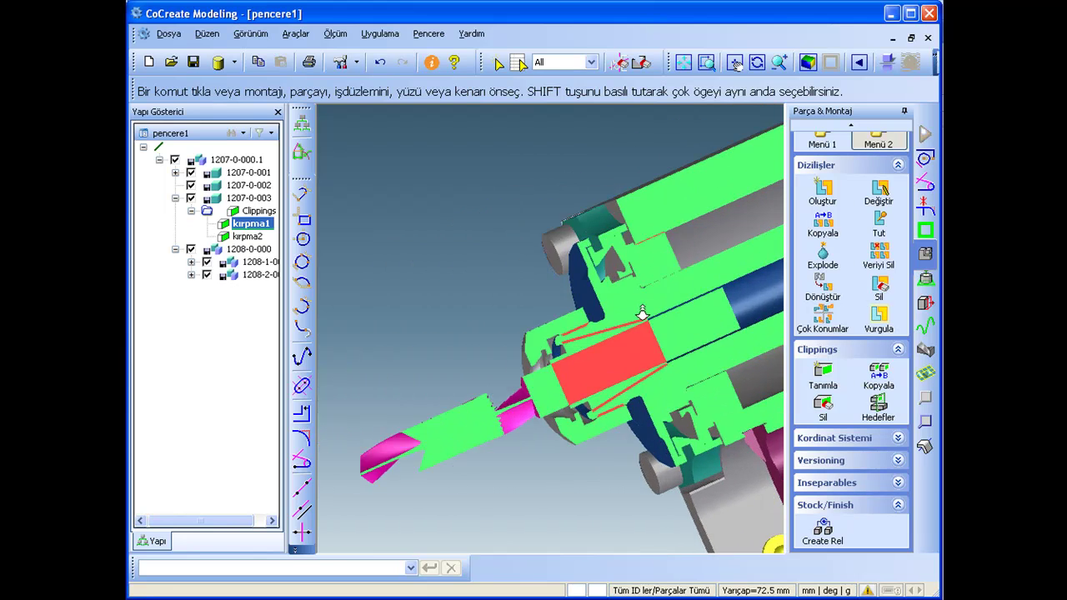
pyautogui.scroll(3, 583, 298)
pyautogui.scroll(3, 601, 442)
pyautogui.moveTo(602, 444); pyautogui.dragTo(667, 231, button='middle')
pyautogui.scroll(3, 572, 410)
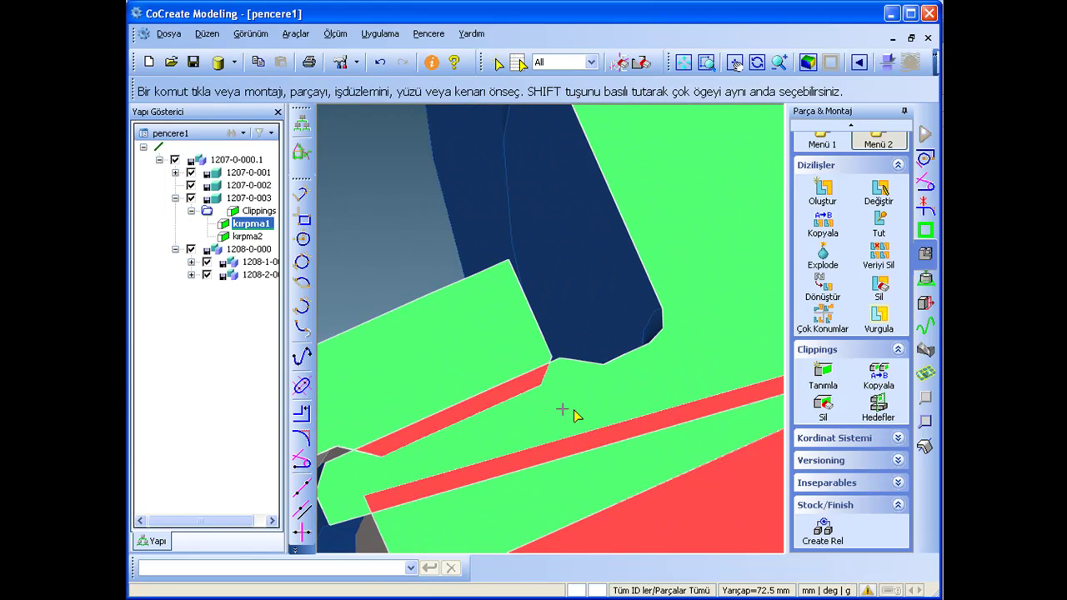
pyautogui.moveTo(572, 409); pyautogui.dragTo(519, 414, button='middle')
pyautogui.moveTo(567, 448)
pyautogui.mouseDown(button='middle')
pyautogui.moveTo(625, 431)
pyautogui.moveTo(670, 310)
pyautogui.moveTo(578, 424)
pyautogui.moveTo(508, 457)
pyautogui.moveTo(534, 459)
pyautogui.moveTo(520, 422)
pyautogui.moveTo(538, 441)
pyautogui.moveTo(613, 437)
pyautogui.moveTo(553, 414)
pyautogui.moveTo(564, 450)
pyautogui.moveTo(603, 441)
pyautogui.moveTo(582, 444)
pyautogui.mouseUp(button='middle')
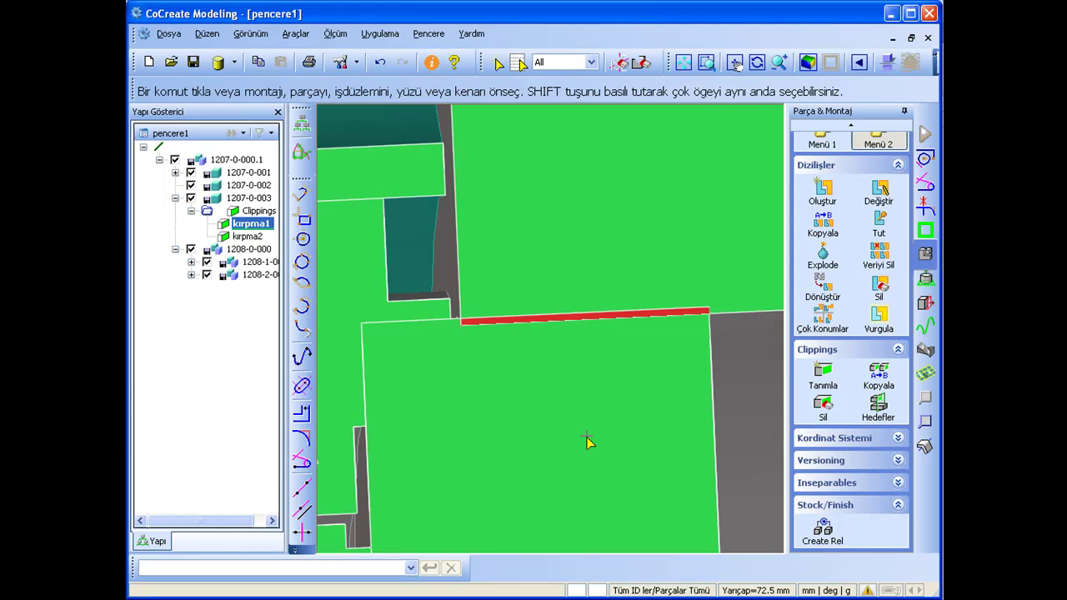
pyautogui.moveTo(579, 450)
pyautogui.mouseDown(button='middle')
pyautogui.moveTo(551, 370)
pyautogui.moveTo(512, 381)
pyautogui.moveTo(526, 381)
pyautogui.moveTo(513, 362)
pyautogui.moveTo(567, 431)
pyautogui.mouseUp(button='middle')
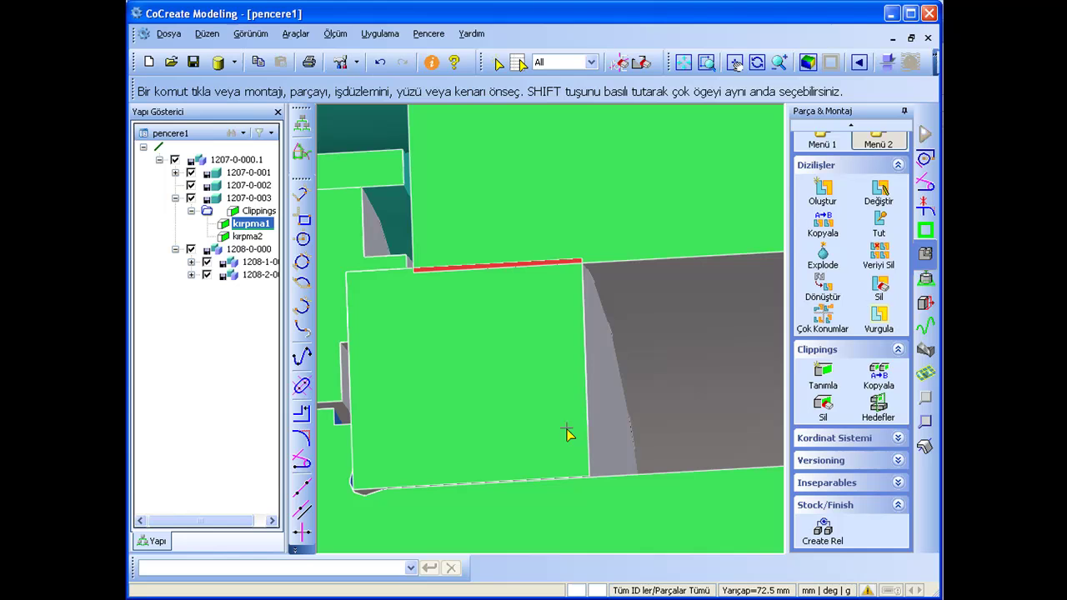
# In 3B Değişim, align the grey face beside the groove to a reference face and preview
pyautogui.click(926, 303)
pyautogui.click(739, 306)
pyautogui.rightClick(737, 307)
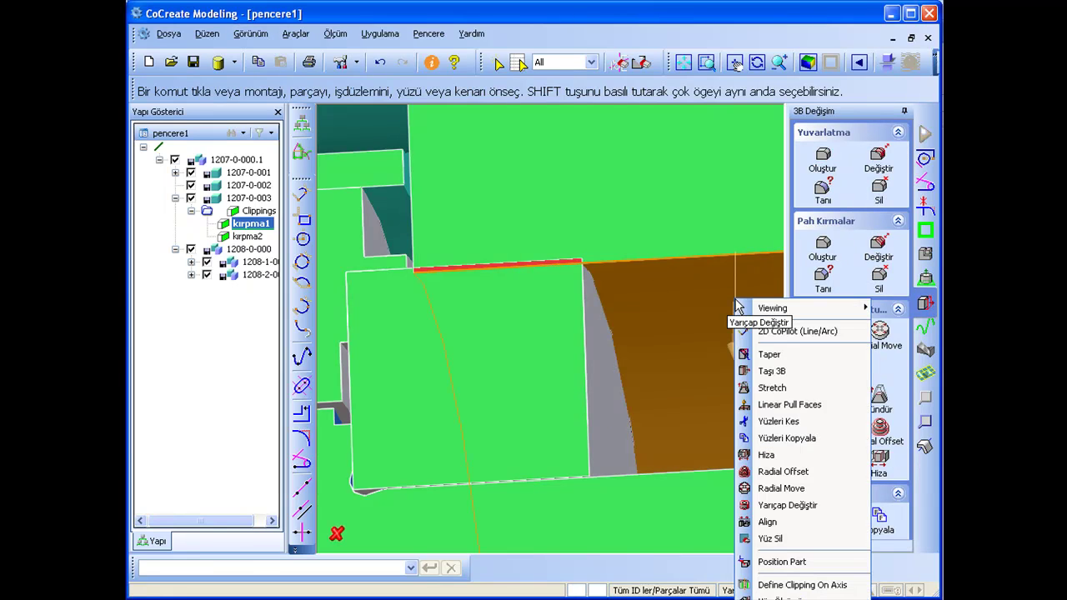
pyautogui.click(767, 522)
pyautogui.moveTo(638, 356)
pyautogui.mouseDown(button='middle')
pyautogui.moveTo(658, 358)
pyautogui.moveTo(672, 386)
pyautogui.moveTo(532, 414)
pyautogui.mouseUp(button='middle')
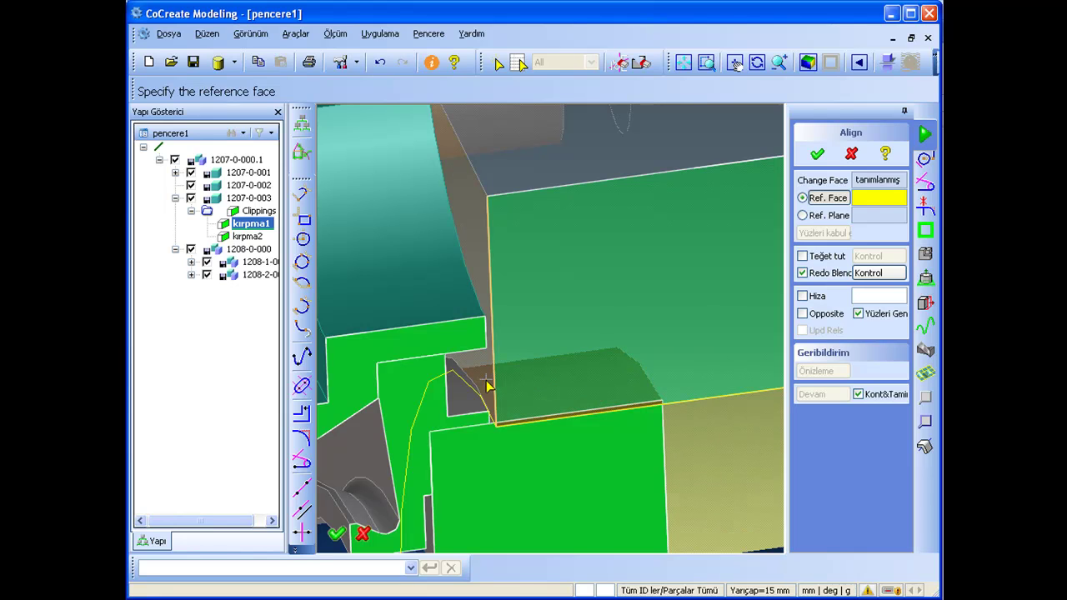
pyautogui.click(543, 390)
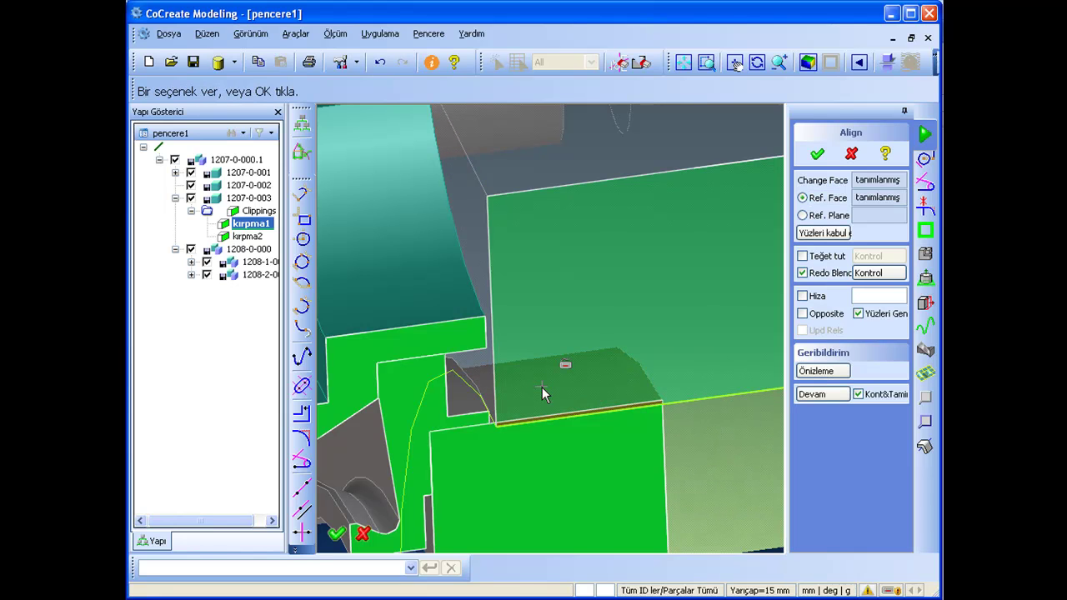
pyautogui.click(820, 372)
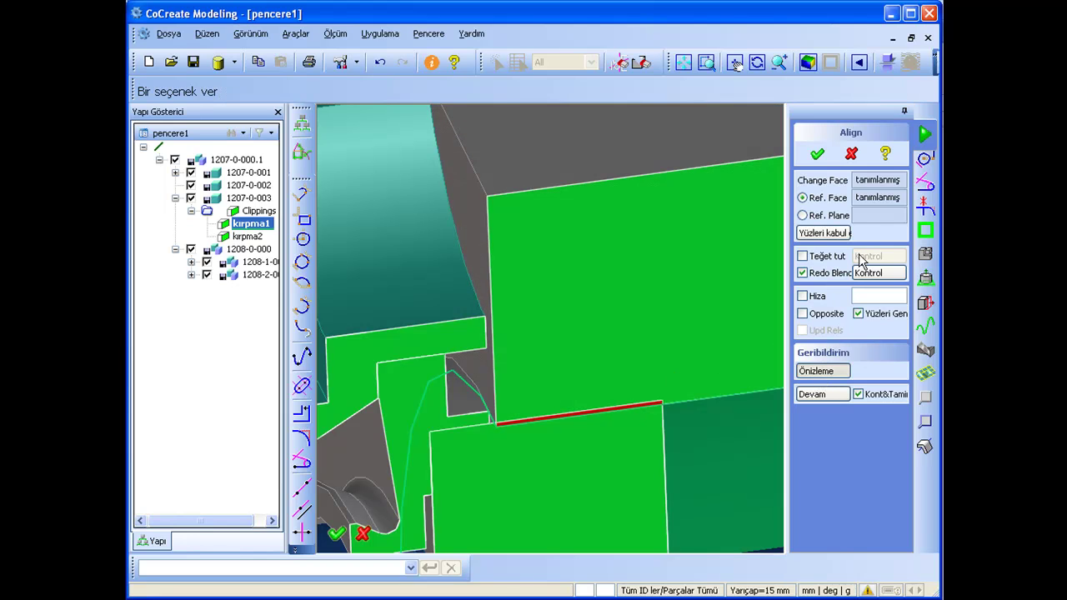
# Discard the previewed alignment and restart Align on the groove face
pyautogui.click(851, 154)
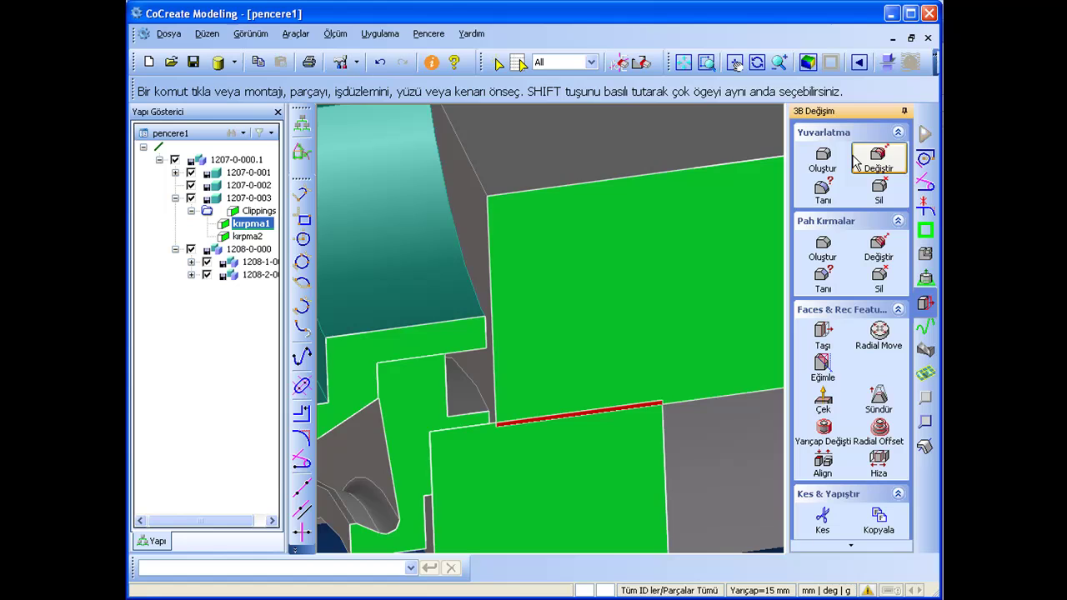
pyautogui.click(690, 368)
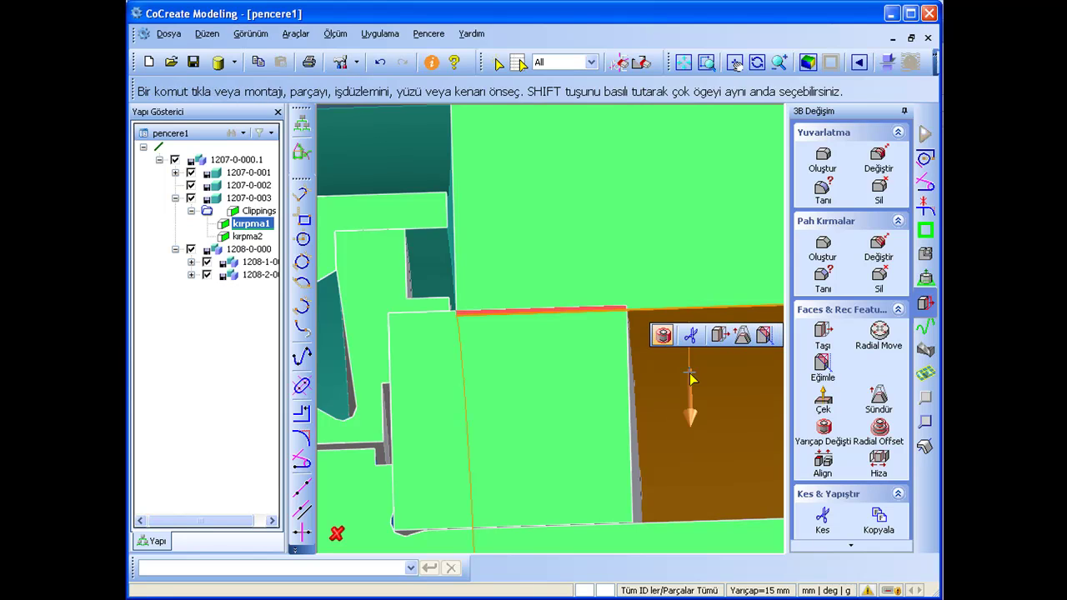
pyautogui.scroll(-1, 690, 380)
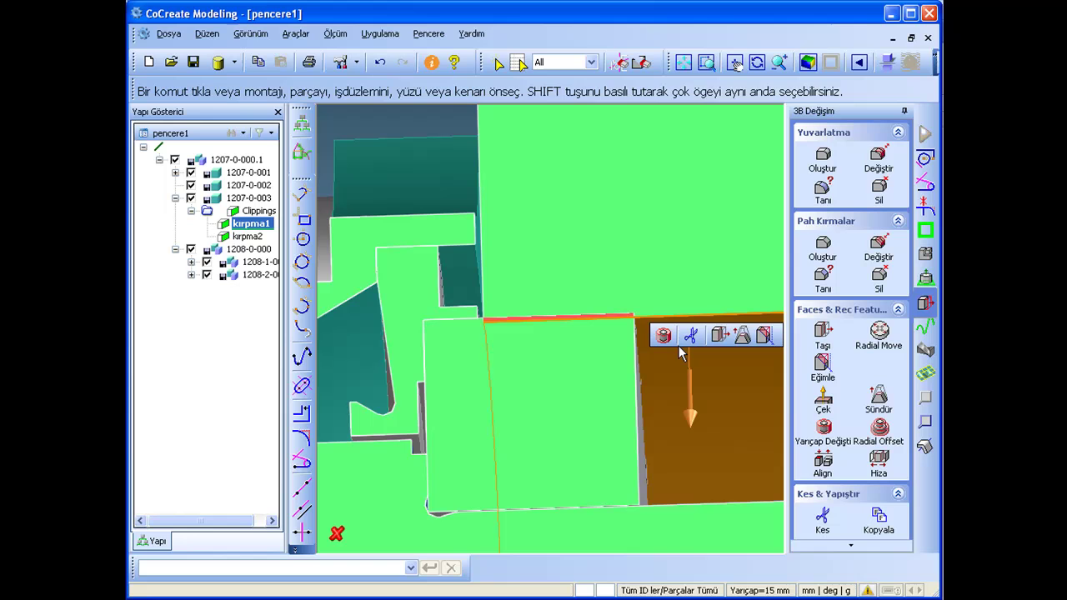
pyautogui.rightClick(662, 374)
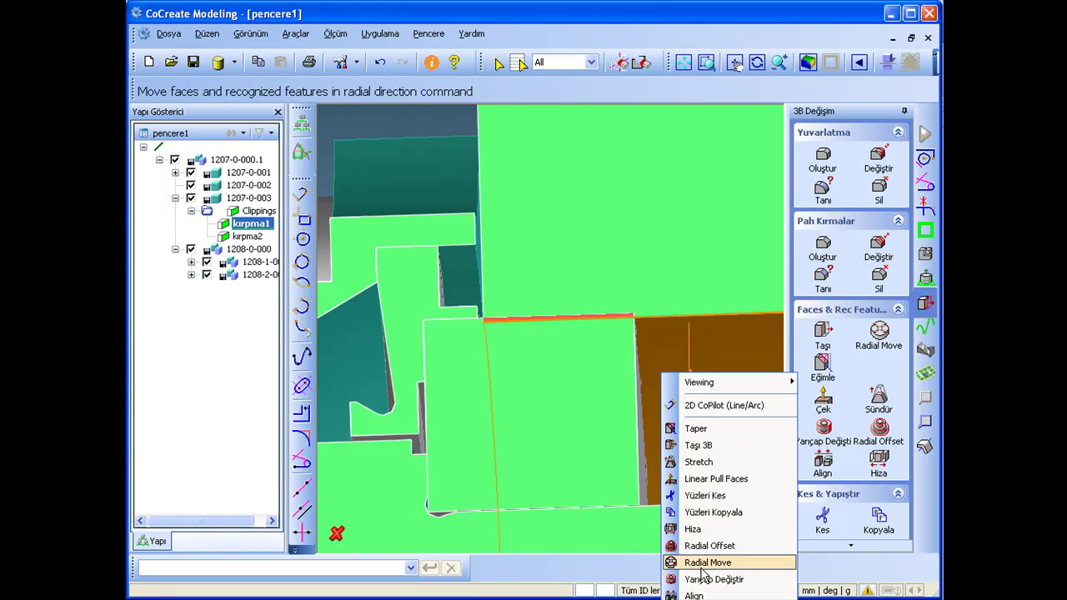
pyautogui.click(694, 596)
pyautogui.moveTo(612, 433)
pyautogui.mouseDown(button='middle')
pyautogui.moveTo(643, 441)
pyautogui.moveTo(646, 463)
pyautogui.moveTo(619, 459)
pyautogui.moveTo(638, 393)
pyautogui.moveTo(658, 424)
pyautogui.moveTo(584, 385)
pyautogui.mouseUp(button='middle')
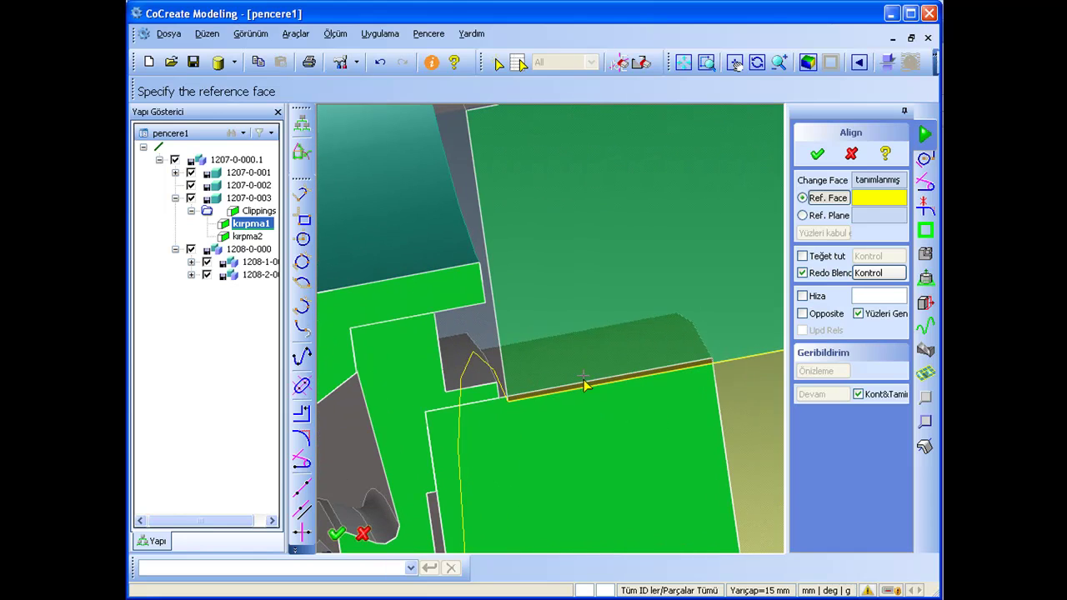
# Probe the 15 mm-radius cylinder of 1013-009 as reference, align to its opposite side, and apply
pyautogui.click(583, 364)
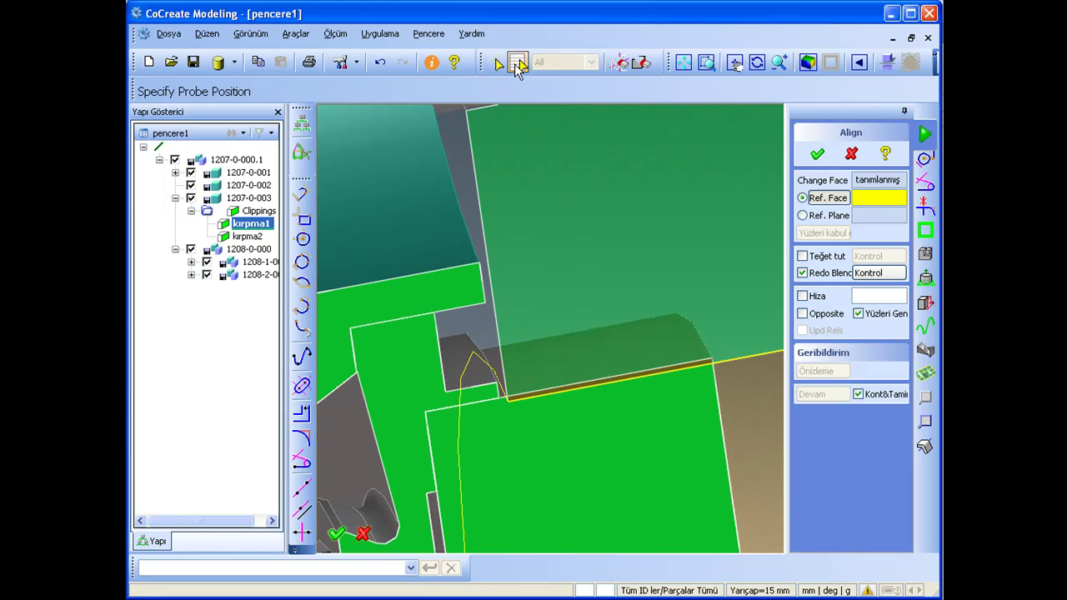
pyautogui.click(605, 359)
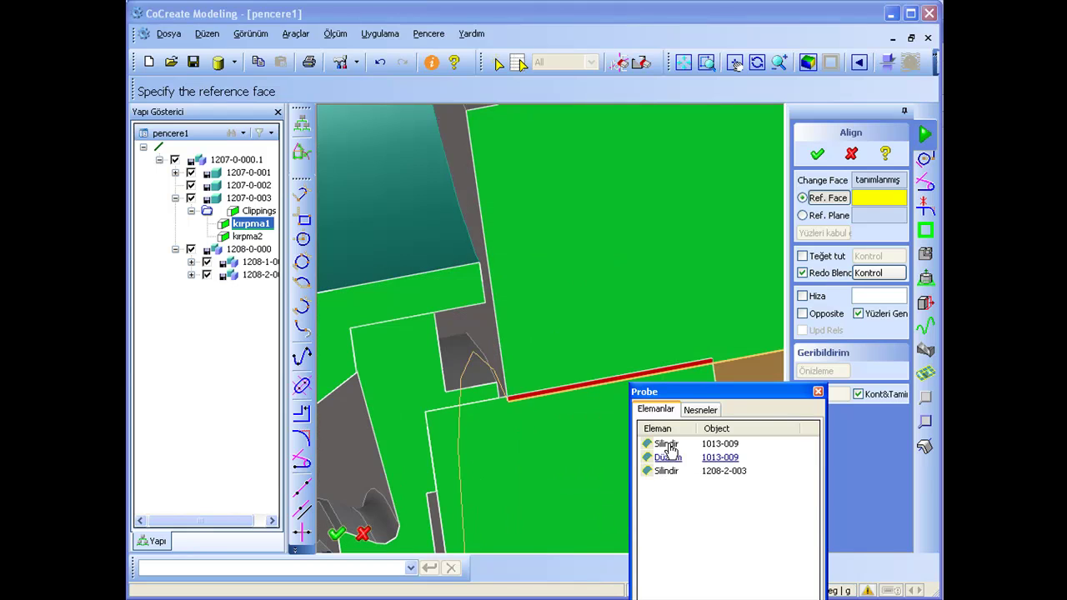
pyautogui.click(669, 445)
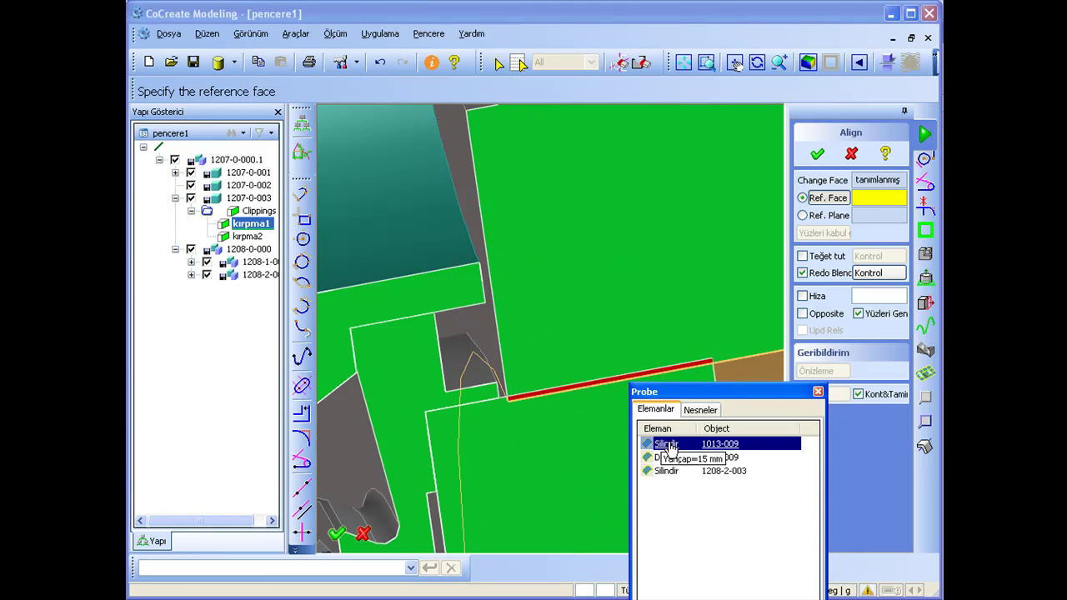
pyautogui.click(669, 445)
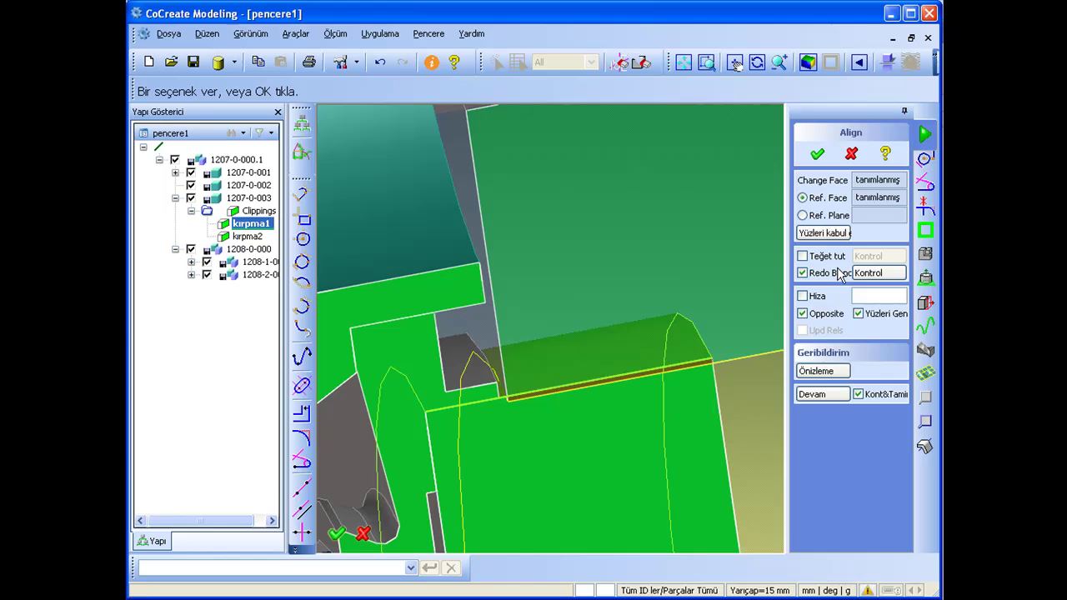
pyautogui.click(825, 372)
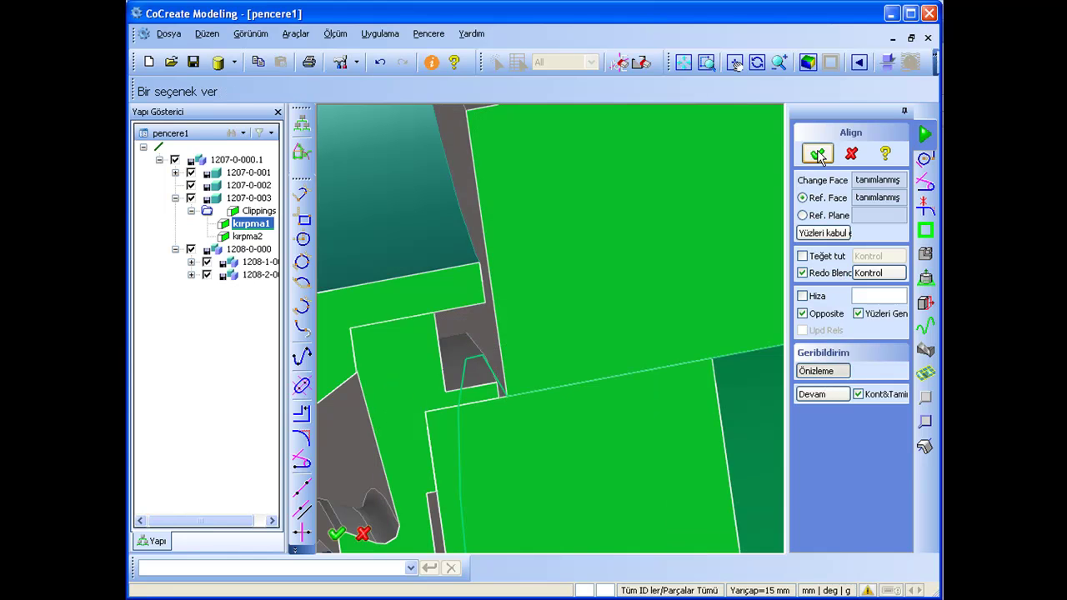
pyautogui.click(817, 153)
pyautogui.moveTo(637, 333); pyautogui.dragTo(567, 326, button='middle')
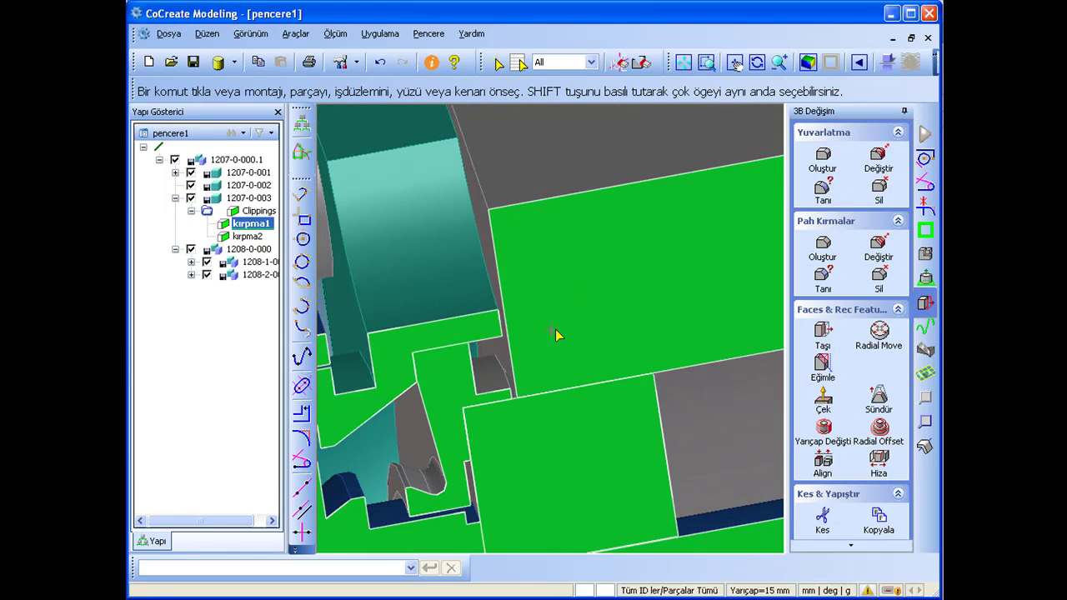
pyautogui.scroll(3, 558, 327)
pyautogui.scroll(2, 559, 346)
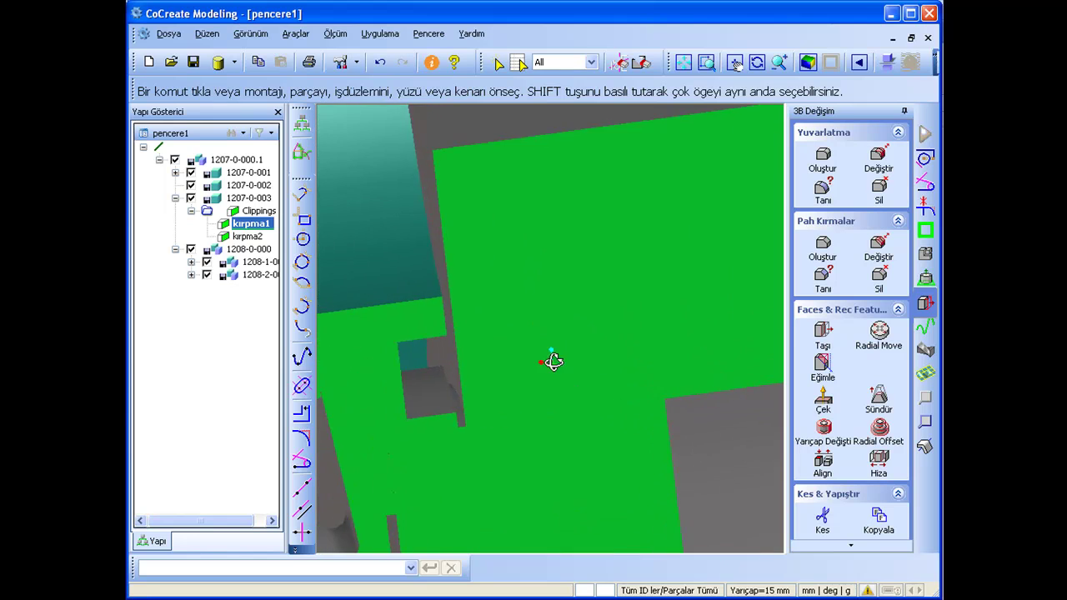
pyautogui.scroll(2, 559, 371)
pyautogui.moveTo(571, 380)
pyautogui.mouseDown(button='middle')
pyautogui.moveTo(572, 298)
pyautogui.moveTo(571, 310)
pyautogui.mouseUp(button='middle')
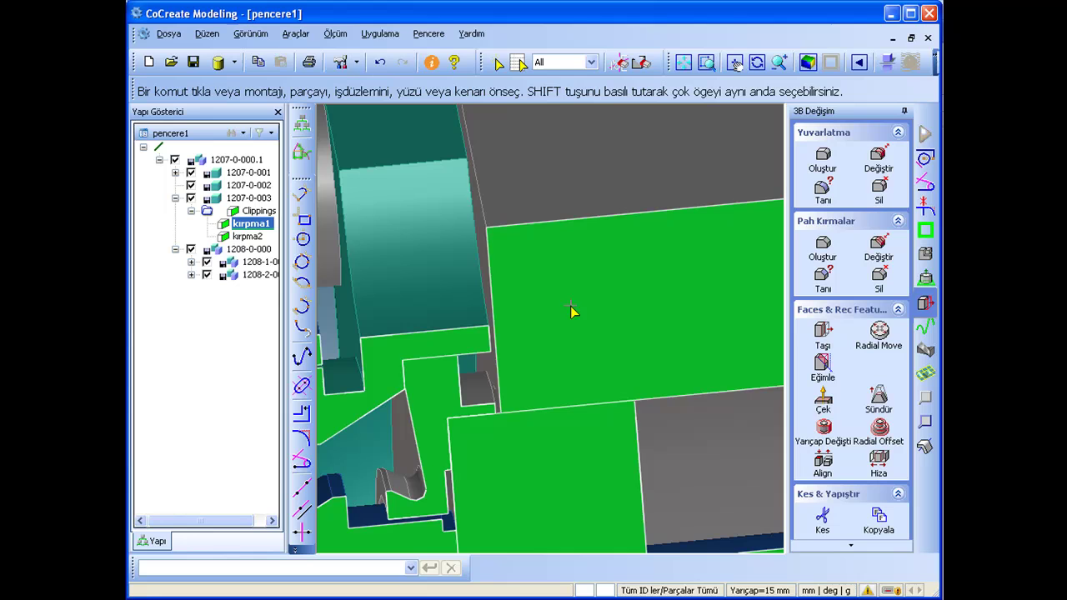
pyautogui.click(922, 375)
pyautogui.click(924, 303)
pyautogui.click(832, 332)
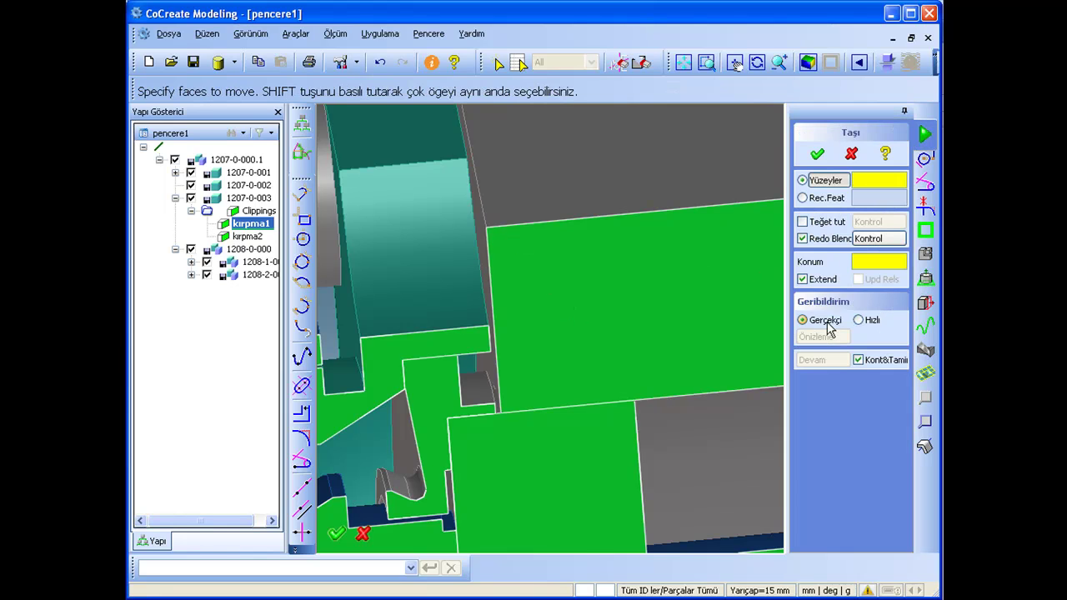
pyautogui.click(498, 62)
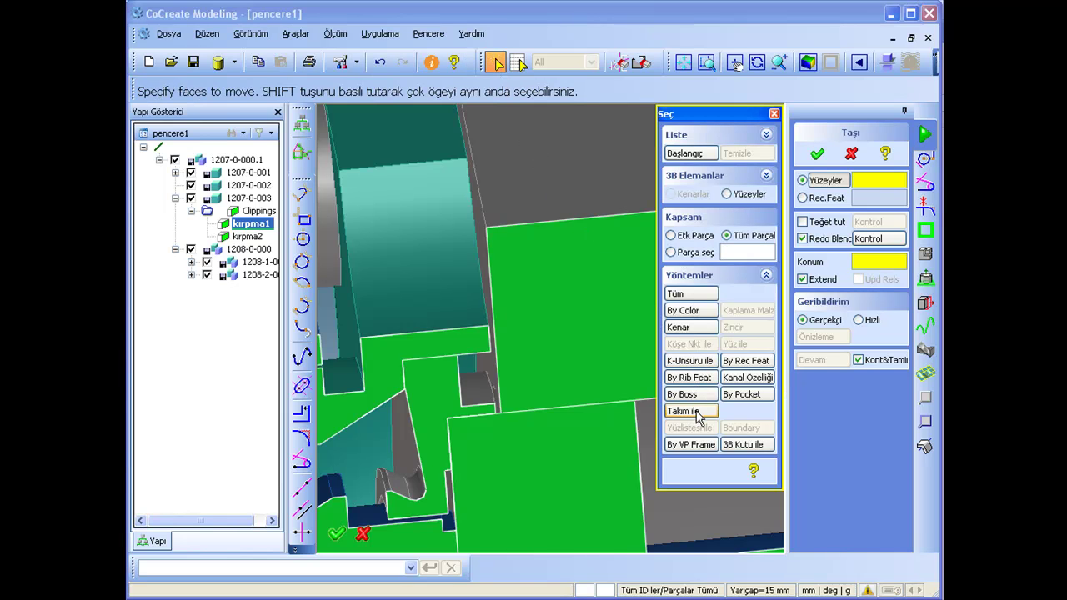
pyautogui.click(695, 445)
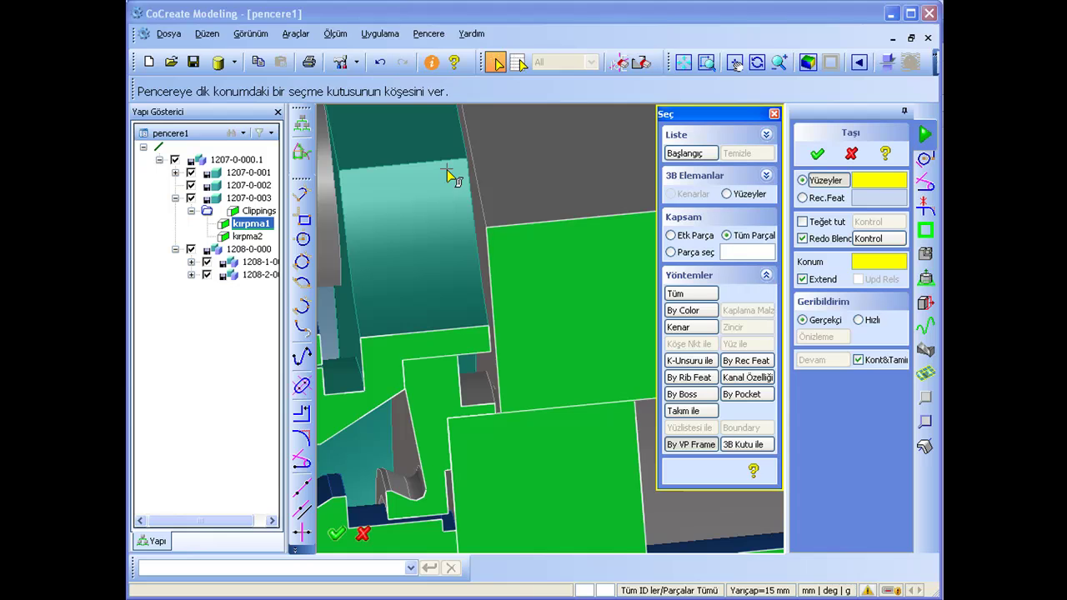
pyautogui.click(451, 143)
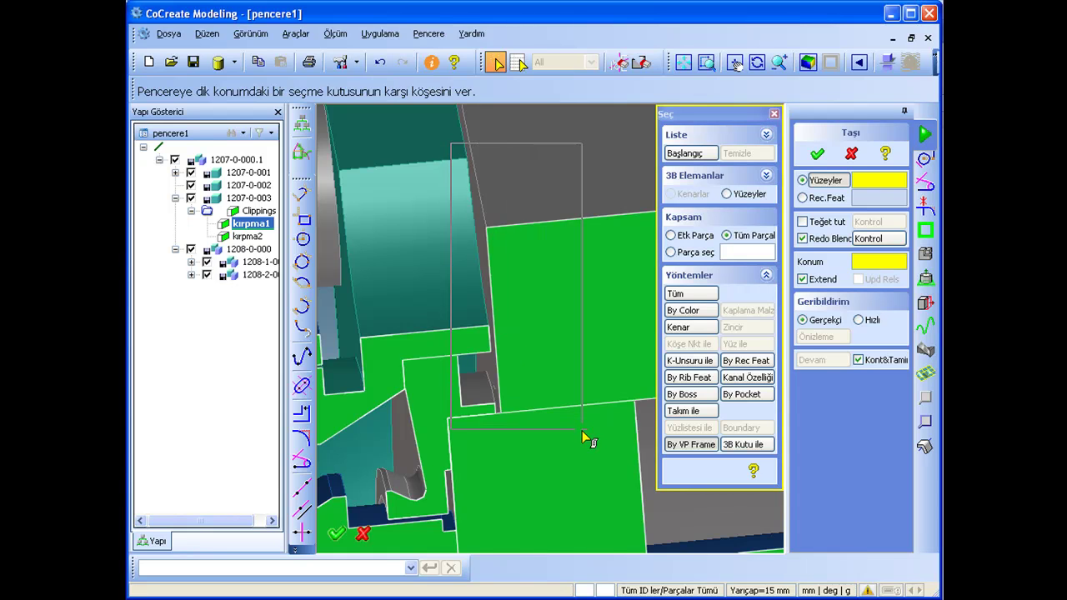
pyautogui.click(582, 430)
pyautogui.moveTo(590, 412)
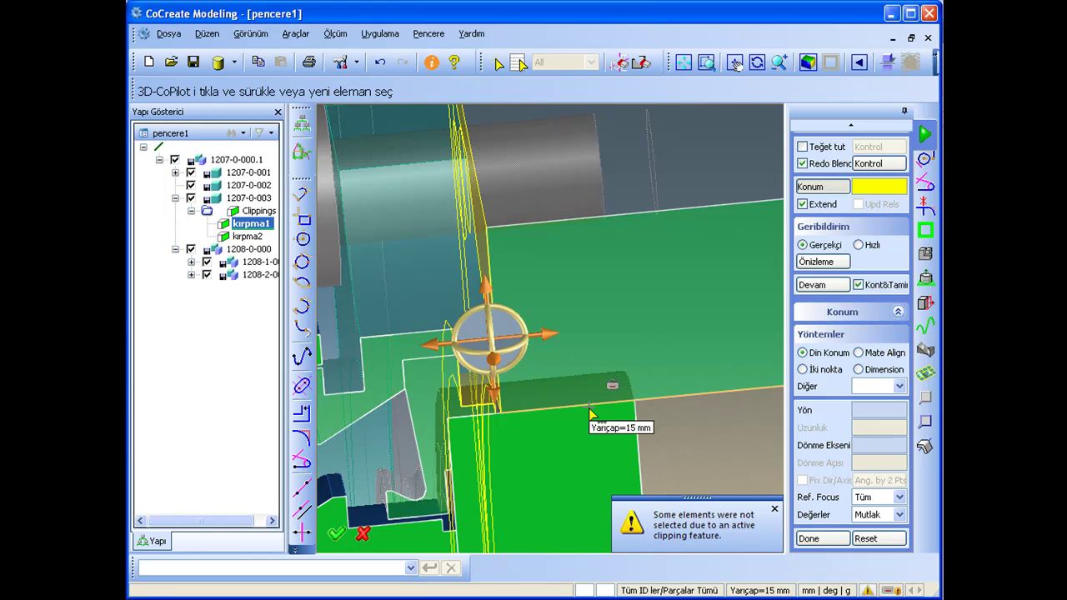
pyautogui.press('Escape')
pyautogui.moveTo(578, 403)
pyautogui.mouseDown(button='middle')
pyautogui.moveTo(584, 374)
pyautogui.moveTo(556, 350)
pyautogui.moveTo(560, 365)
pyautogui.moveTo(582, 370)
pyautogui.moveTo(576, 381)
pyautogui.mouseUp(button='middle')
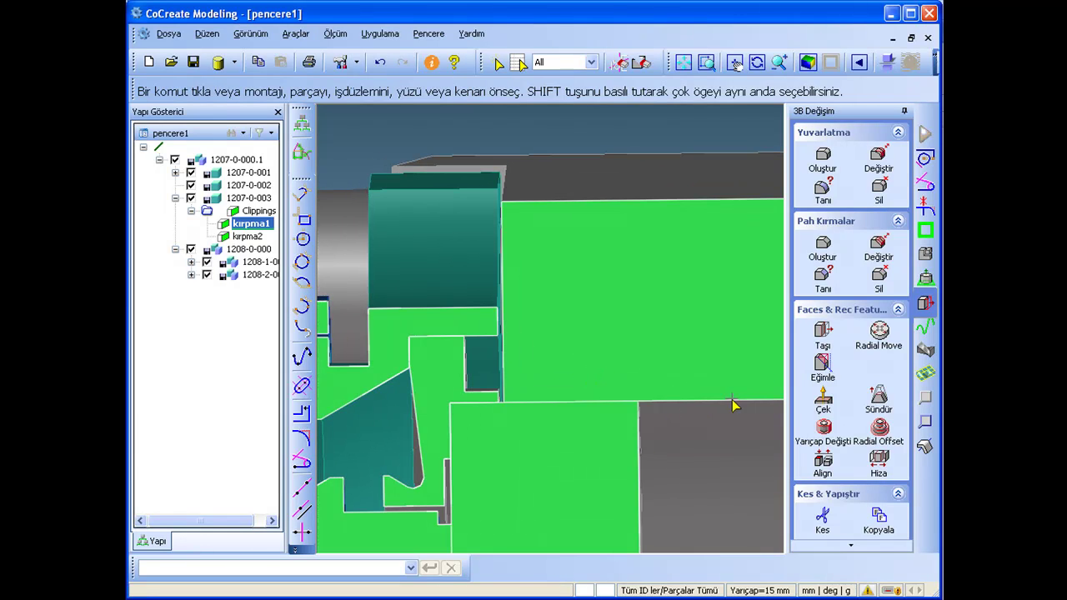
# Box-select the groove faces and slide them 0.3 mm along the shaft, finishing the move
pyautogui.click(820, 335)
pyautogui.click(497, 64)
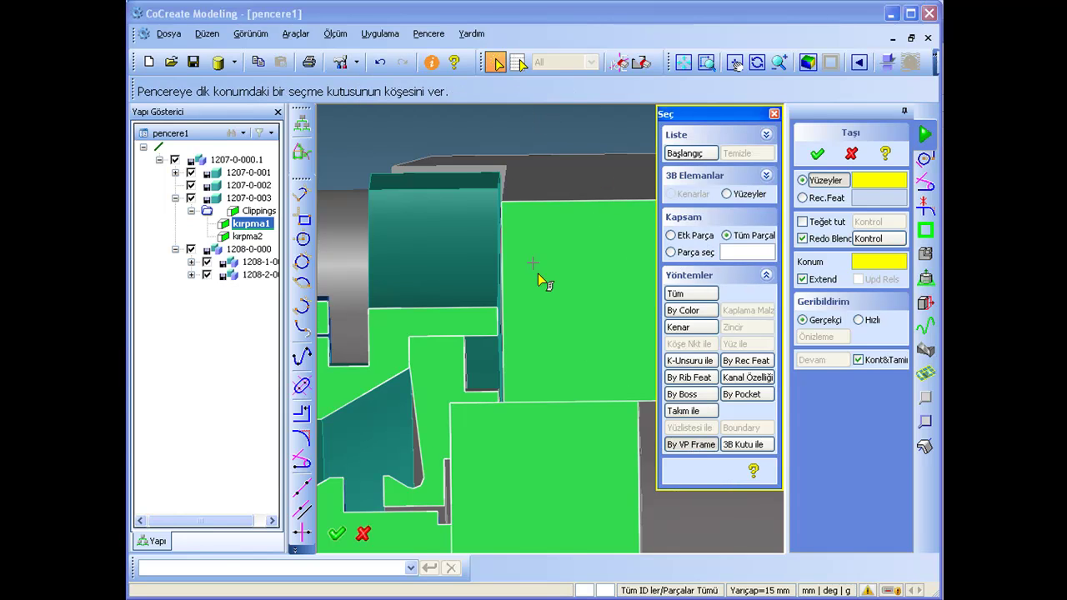
pyautogui.click(483, 128)
pyautogui.click(541, 420)
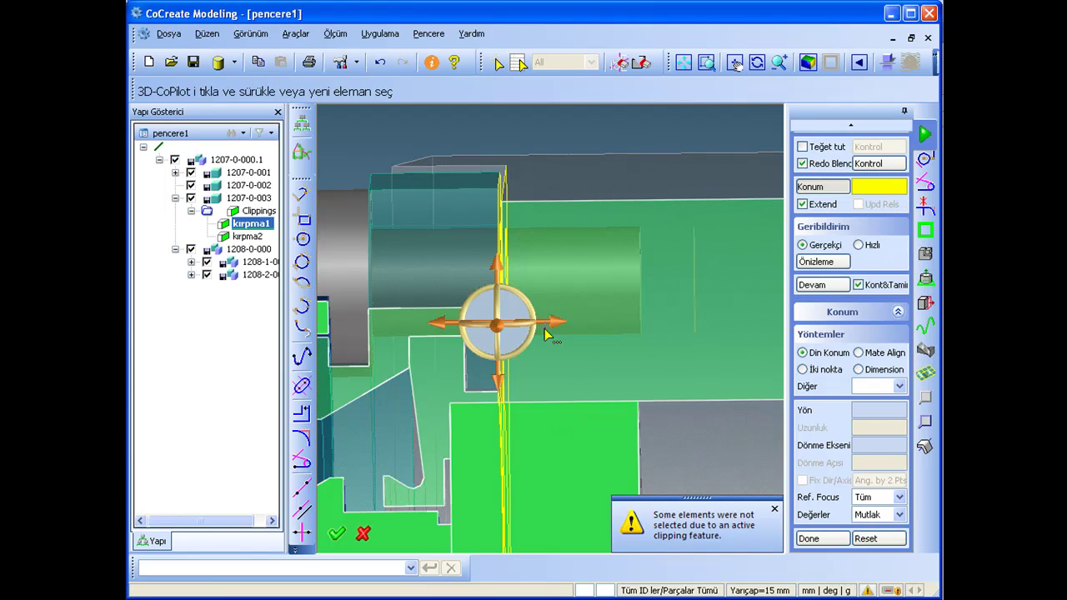
pyautogui.moveTo(546, 322); pyautogui.dragTo(582, 326)
pyautogui.click(823, 540)
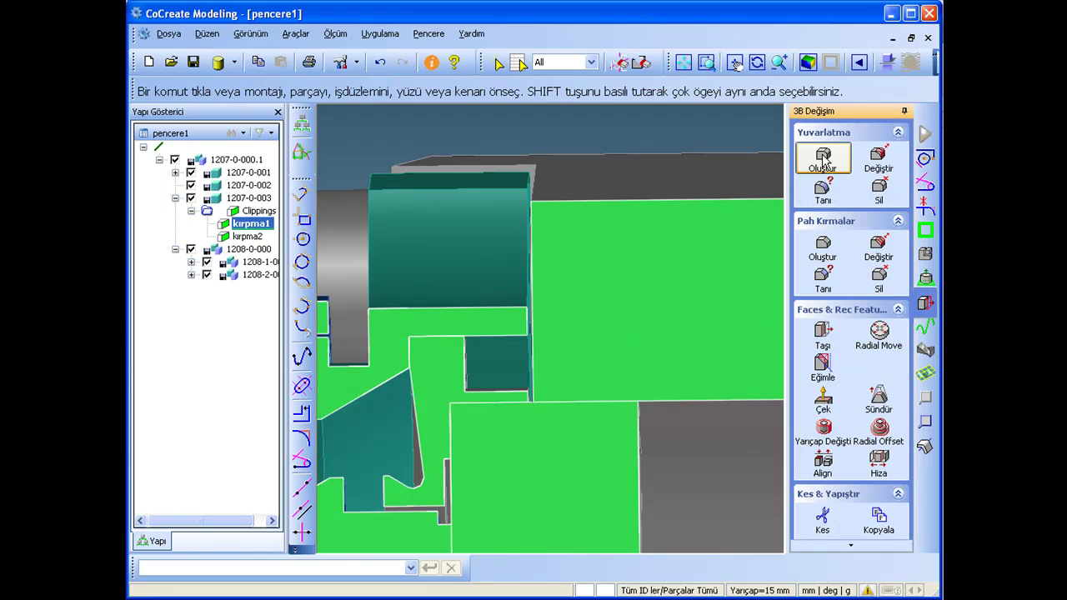
pyautogui.moveTo(518, 422)
pyautogui.mouseDown(button='middle')
pyautogui.moveTo(555, 314)
pyautogui.moveTo(613, 287)
pyautogui.moveTo(606, 450)
pyautogui.moveTo(572, 422)
pyautogui.moveTo(631, 422)
pyautogui.moveTo(634, 473)
pyautogui.moveTo(589, 426)
pyautogui.moveTo(600, 367)
pyautogui.moveTo(603, 417)
pyautogui.moveTo(658, 411)
pyautogui.mouseUp(button='middle')
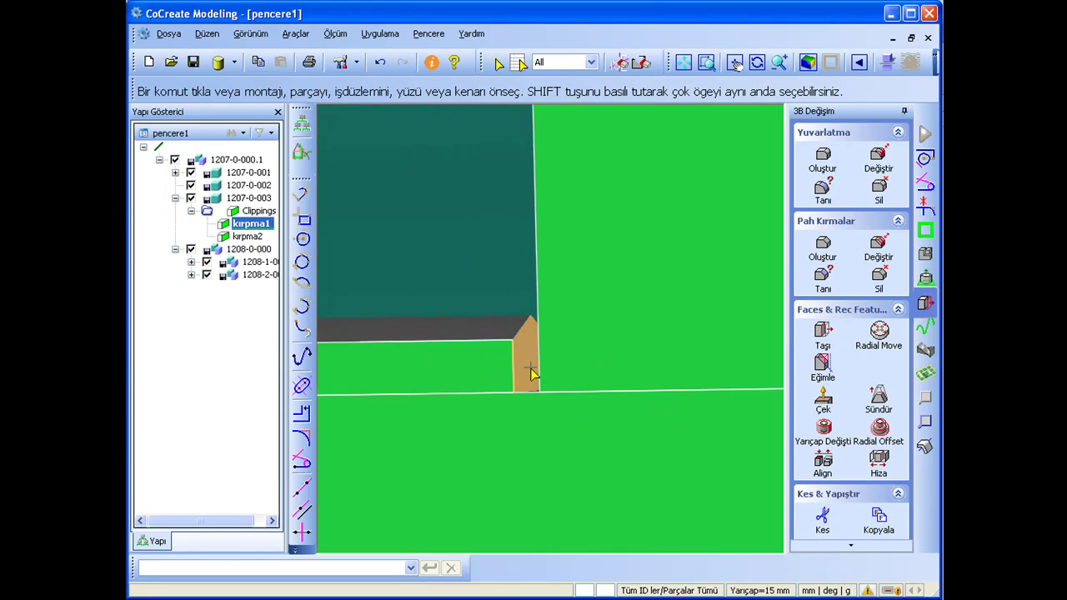
pyautogui.click(532, 374)
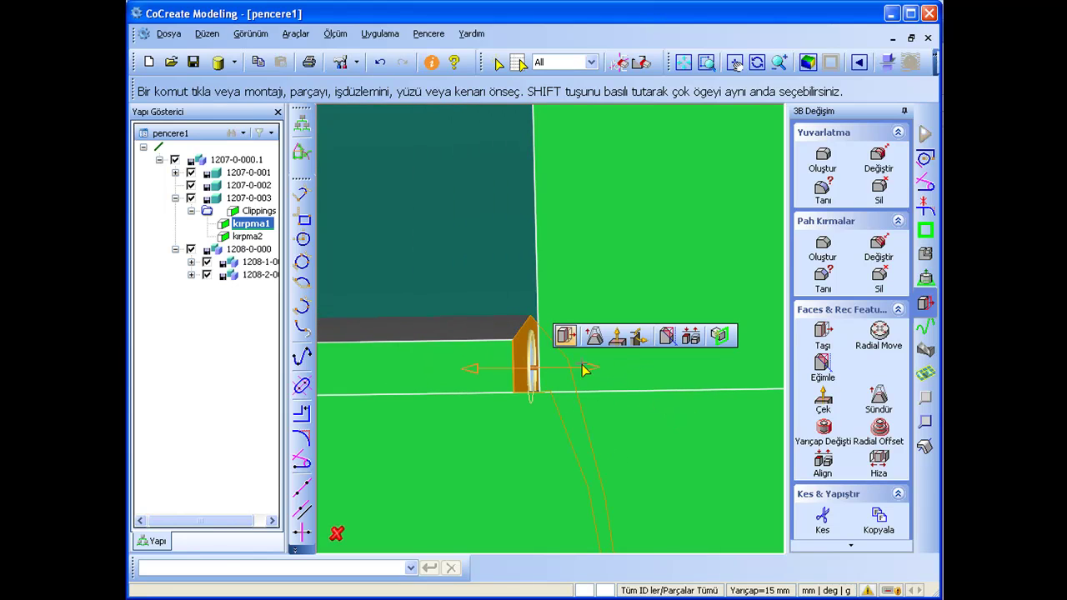
pyautogui.click(691, 335)
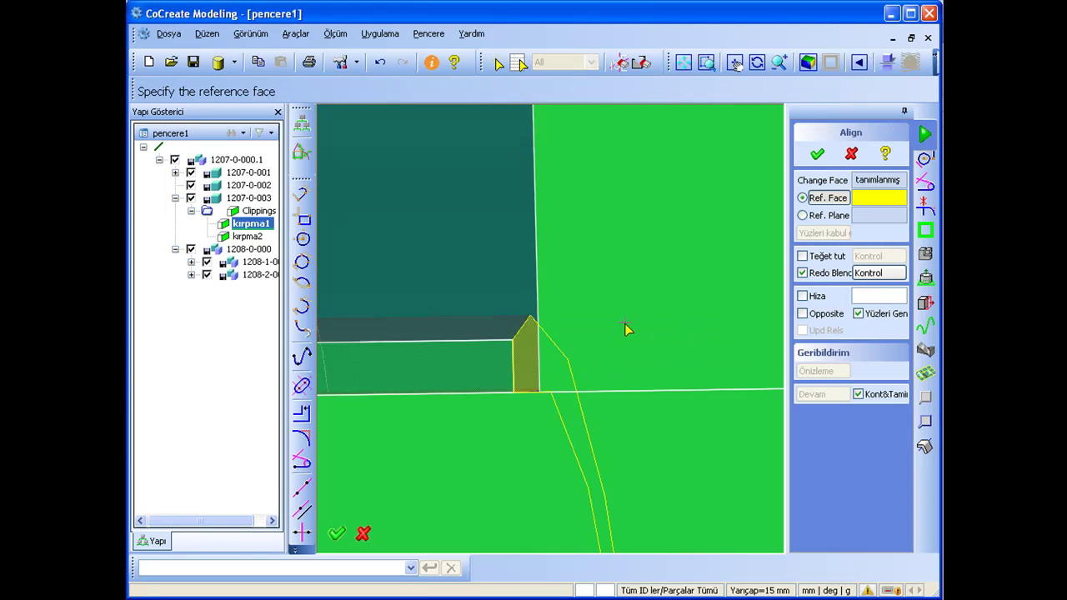
pyautogui.scroll(5, 633, 327)
pyautogui.click(700, 321)
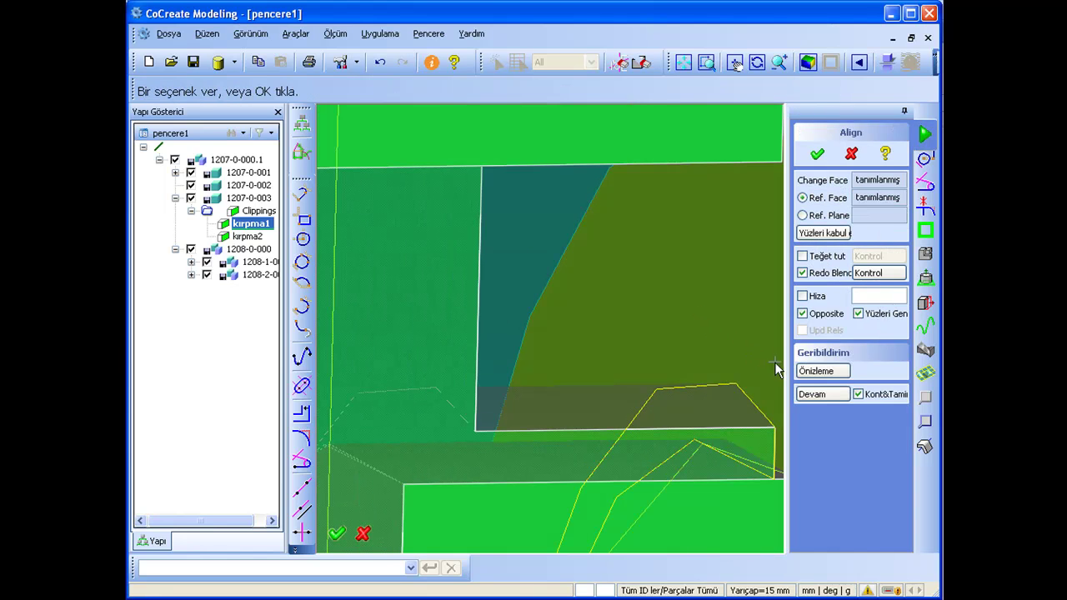
pyautogui.click(802, 375)
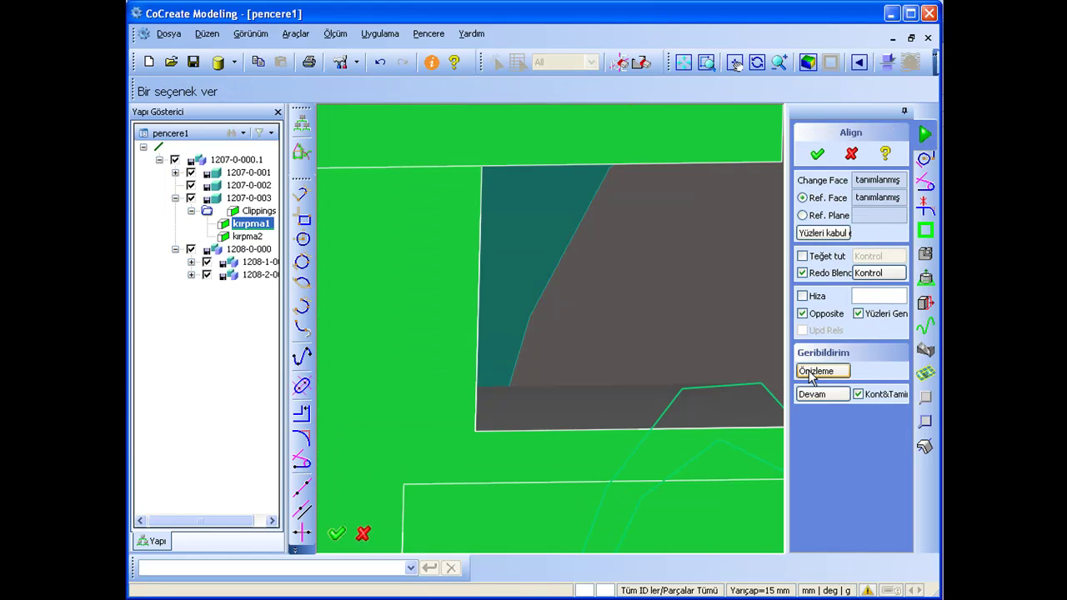
pyautogui.click(851, 153)
pyautogui.scroll(-2, 634, 223)
pyautogui.scroll(-2, 611, 250)
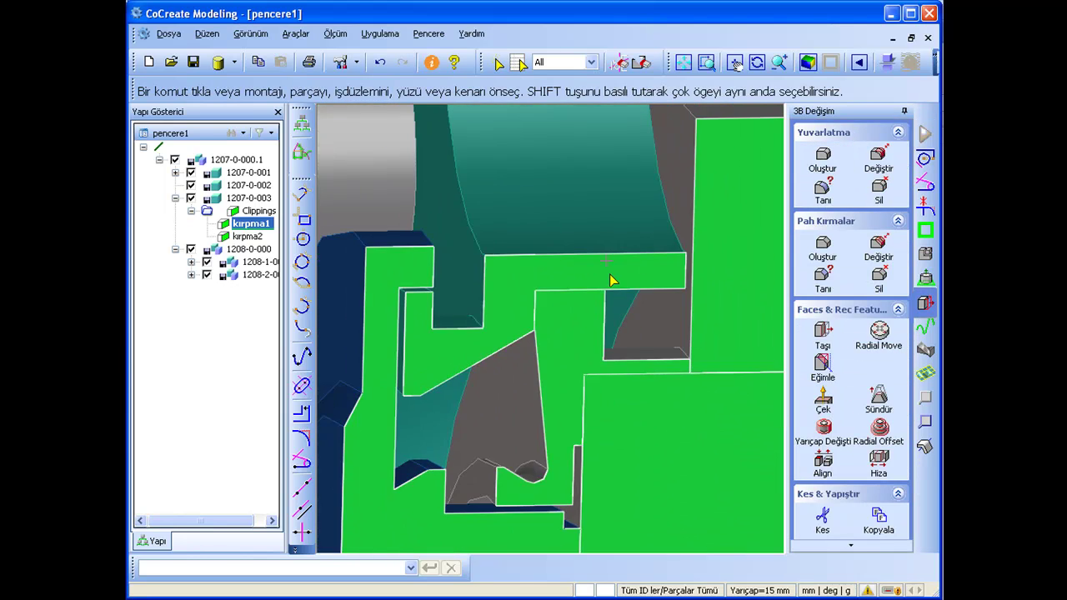
pyautogui.moveTo(611, 281); pyautogui.dragTo(582, 309, button='middle')
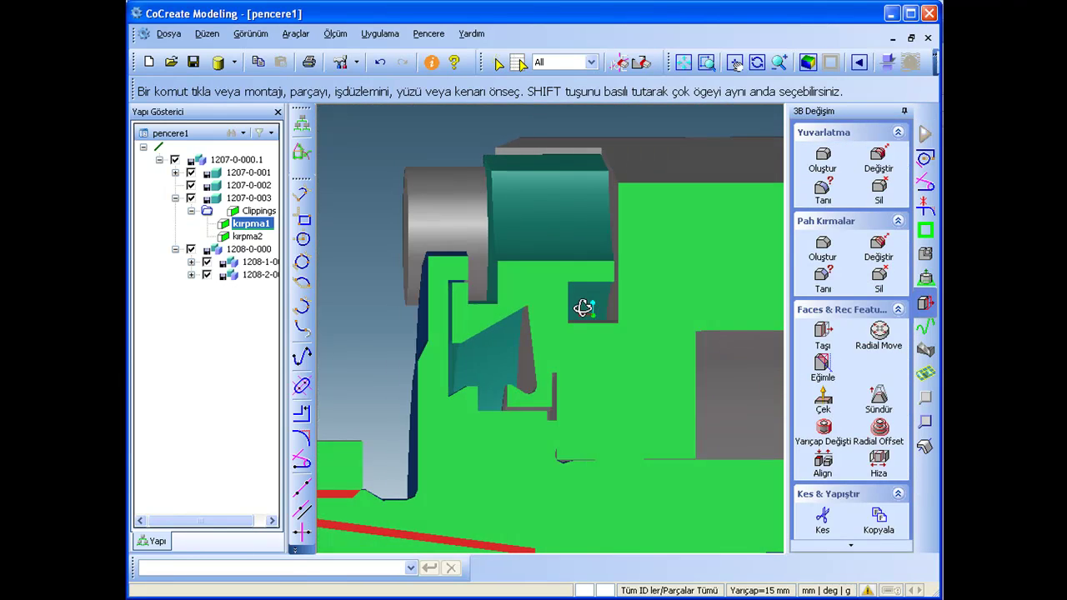
pyautogui.scroll(-2, 632, 397)
pyautogui.moveTo(607, 397)
pyautogui.mouseDown(button='middle')
pyautogui.moveTo(614, 380)
pyautogui.moveTo(360, 256)
pyautogui.mouseUp(button='middle')
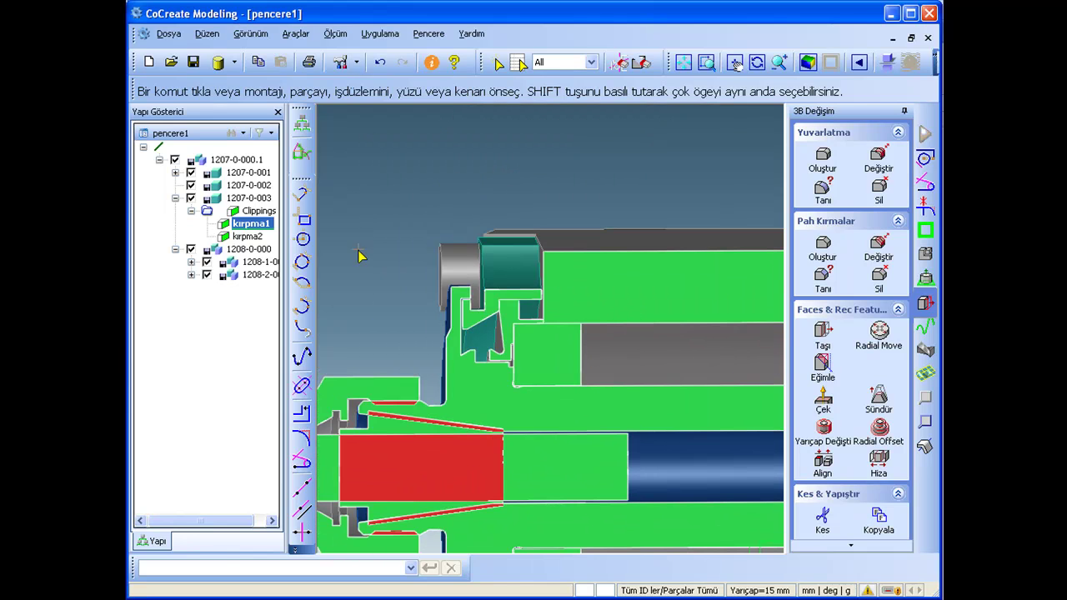
pyautogui.click(254, 227)
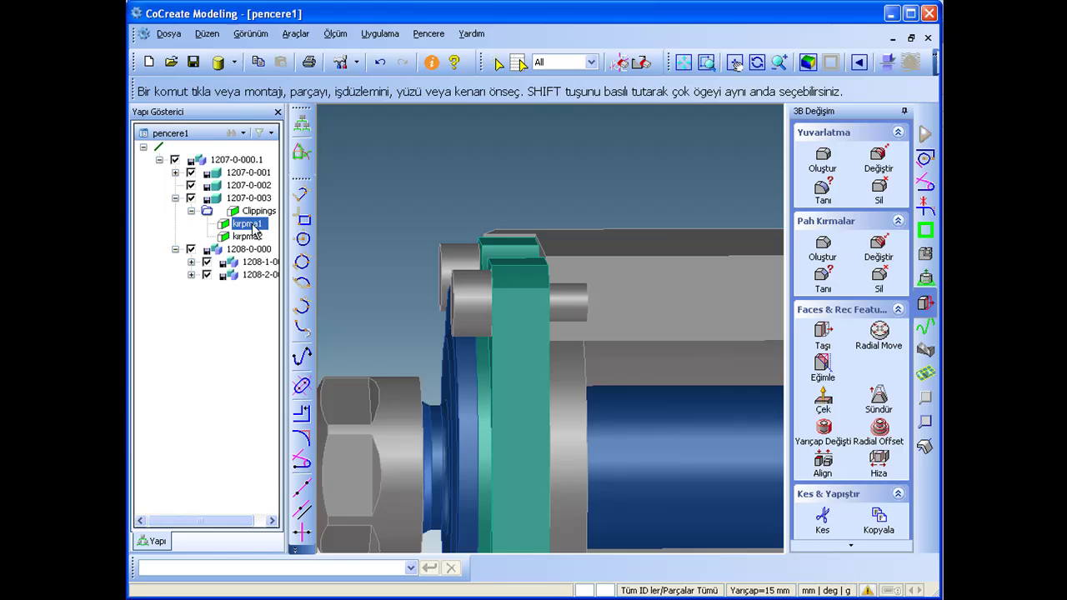
pyautogui.doubleClick(253, 227)
pyautogui.scroll(-2, 541, 381)
pyautogui.moveTo(524, 253)
pyautogui.mouseDown(button='middle')
pyautogui.moveTo(587, 345)
pyautogui.moveTo(588, 504)
pyautogui.mouseUp(button='middle')
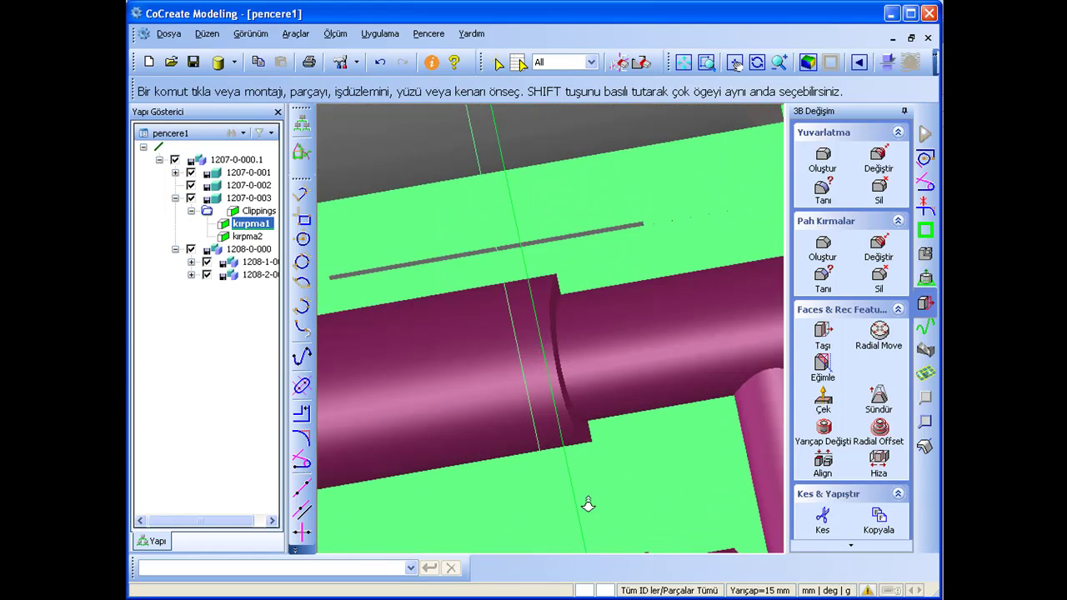
pyautogui.moveTo(583, 365)
pyautogui.mouseDown(button='middle')
pyautogui.moveTo(496, 423)
pyautogui.moveTo(647, 425)
pyautogui.moveTo(674, 372)
pyautogui.moveTo(670, 484)
pyautogui.mouseUp(button='middle')
# Pull the magenta shaft's ring-shaped shoulder face 2 mm along the shaft and confirm
pyautogui.click(537, 331)
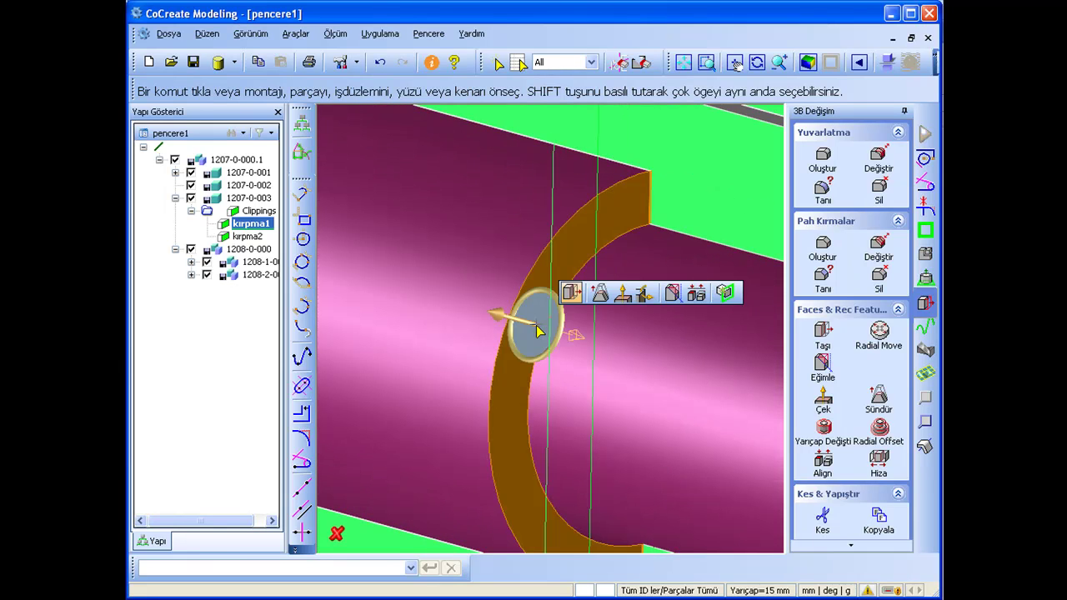
pyautogui.moveTo(510, 321)
pyautogui.mouseDown()
pyautogui.moveTo(427, 322)
pyautogui.moveTo(439, 325)
pyautogui.mouseUp()
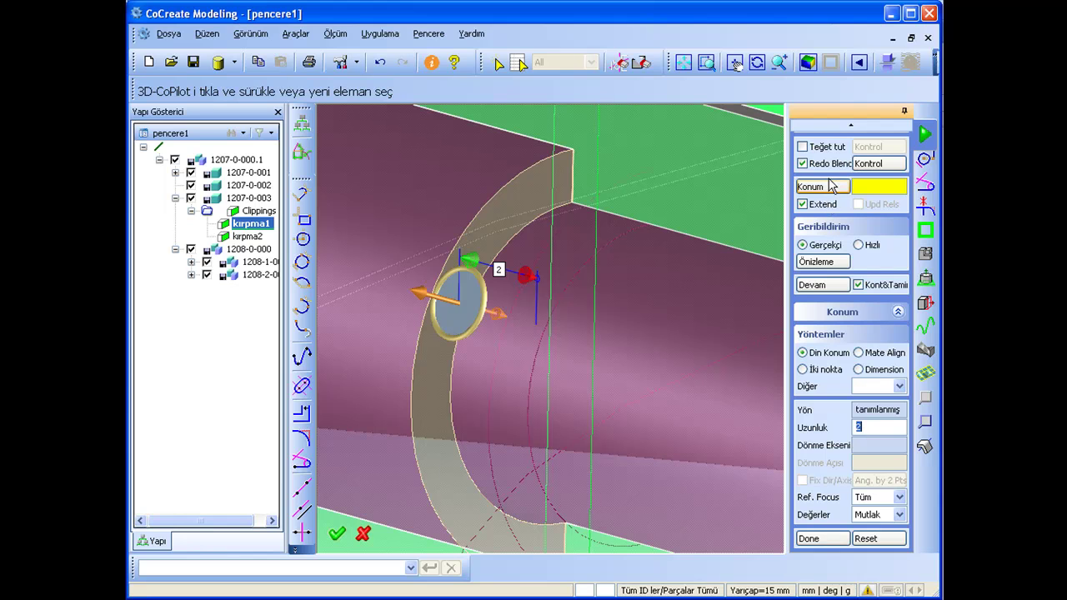
pyautogui.scroll(3, 825, 204)
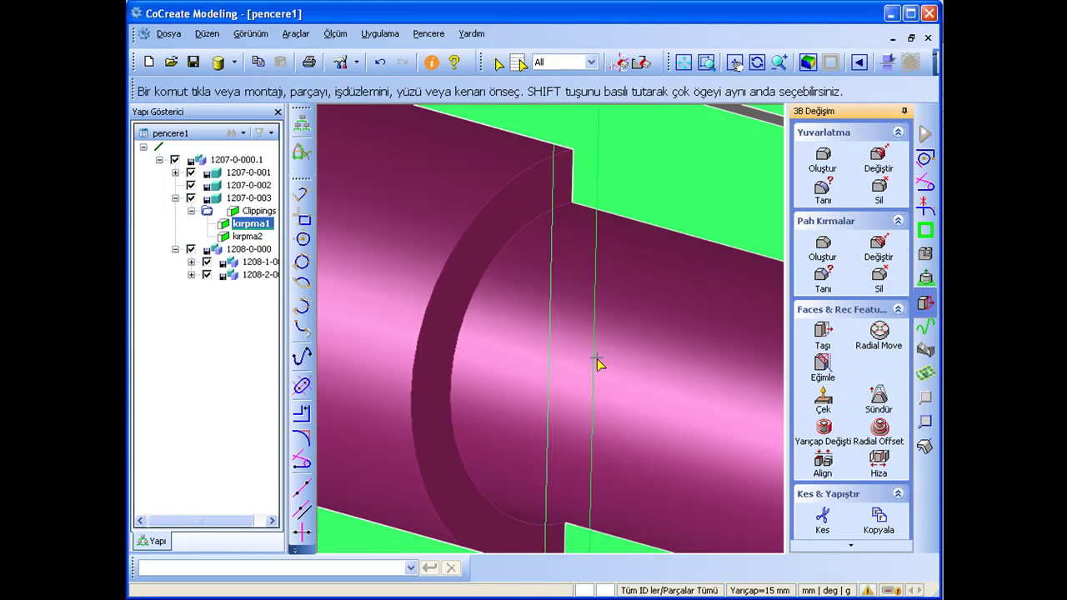
pyautogui.moveTo(598, 362); pyautogui.dragTo(588, 188, button='middle')
pyautogui.moveTo(600, 314)
pyautogui.mouseDown(button='middle')
pyautogui.moveTo(606, 176)
pyautogui.moveTo(603, 242)
pyautogui.moveTo(560, 247)
pyautogui.moveTo(570, 269)
pyautogui.moveTo(460, 291)
pyautogui.moveTo(538, 295)
pyautogui.moveTo(524, 262)
pyautogui.moveTo(462, 281)
pyautogui.mouseUp(button='middle')
pyautogui.scroll(2, 636, 352)
# Box-select the vertical pin's pointed tip faces with By VP Frame for moving
pyautogui.scroll(3, 636, 353)
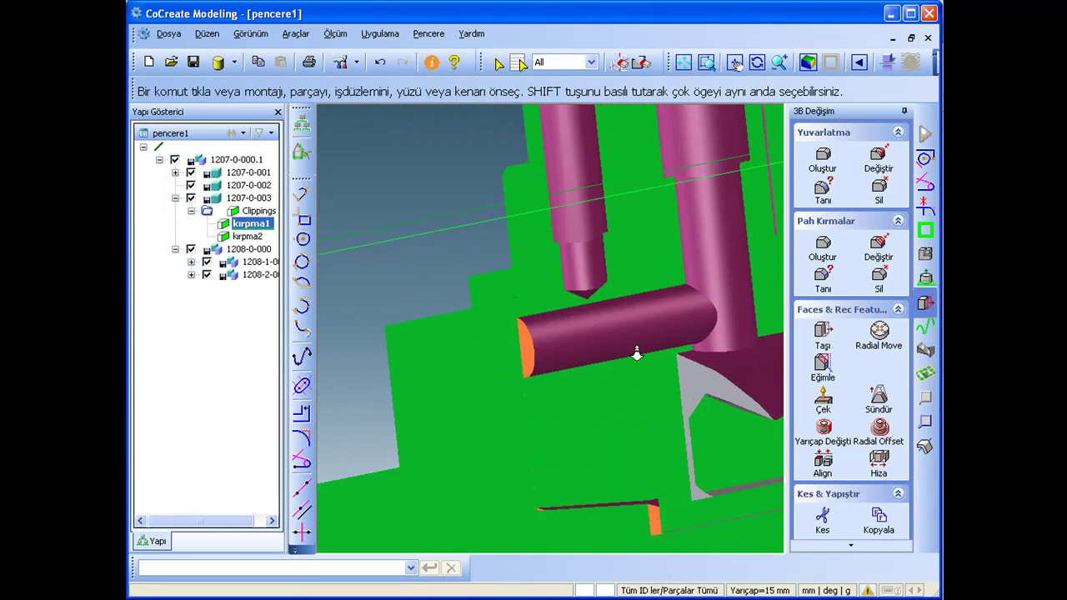
pyautogui.moveTo(636, 365); pyautogui.dragTo(619, 350, button='middle')
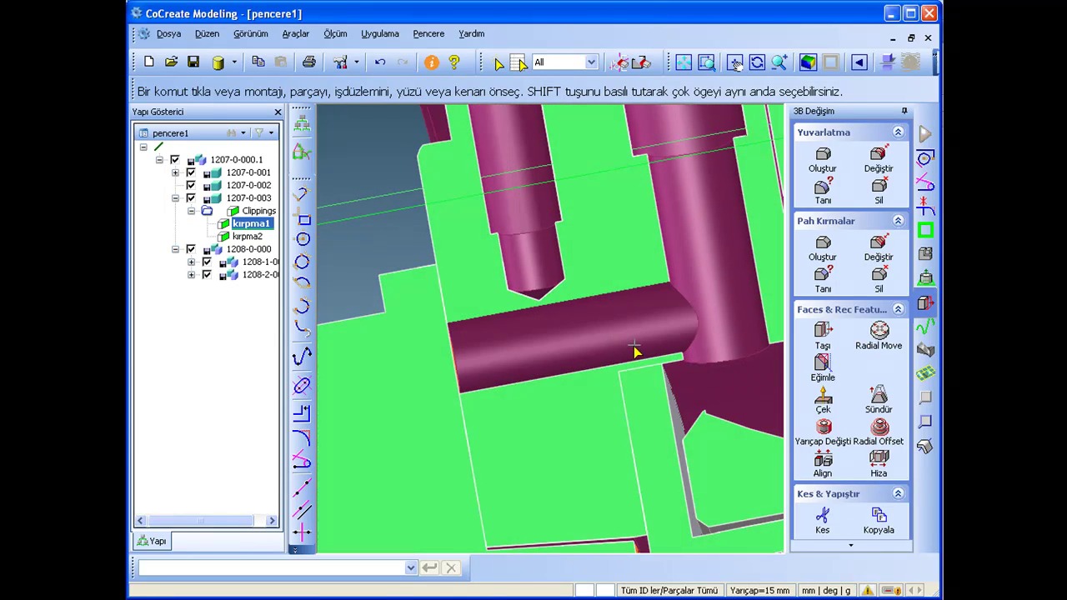
pyautogui.moveTo(611, 290)
pyautogui.mouseDown(button='middle')
pyautogui.moveTo(676, 415)
pyautogui.moveTo(662, 359)
pyautogui.moveTo(674, 406)
pyautogui.moveTo(662, 400)
pyautogui.moveTo(670, 382)
pyautogui.mouseUp(button='middle')
pyautogui.click(822, 338)
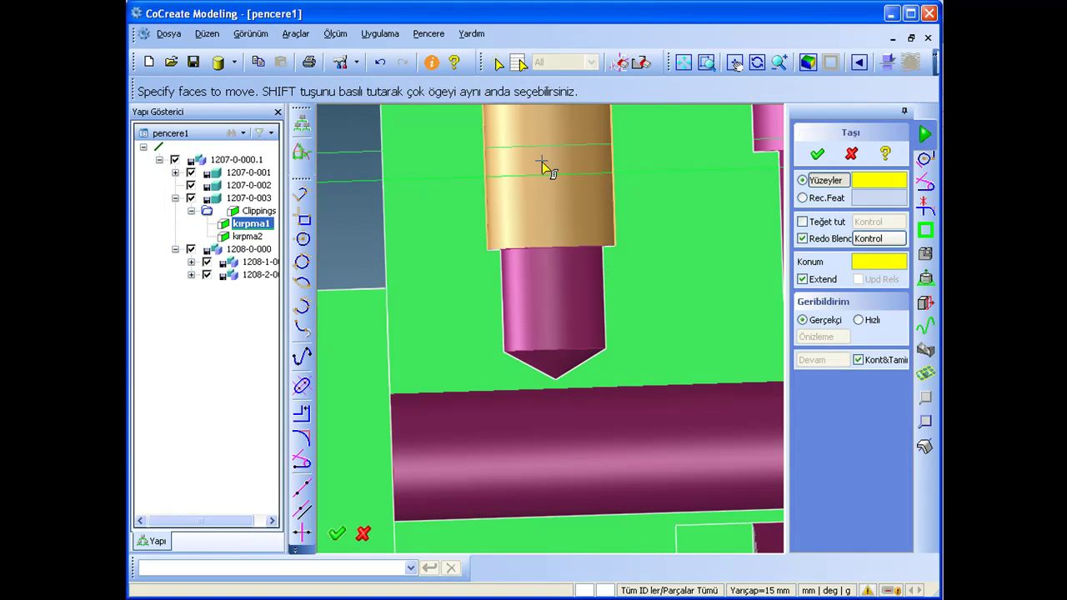
pyautogui.click(494, 68)
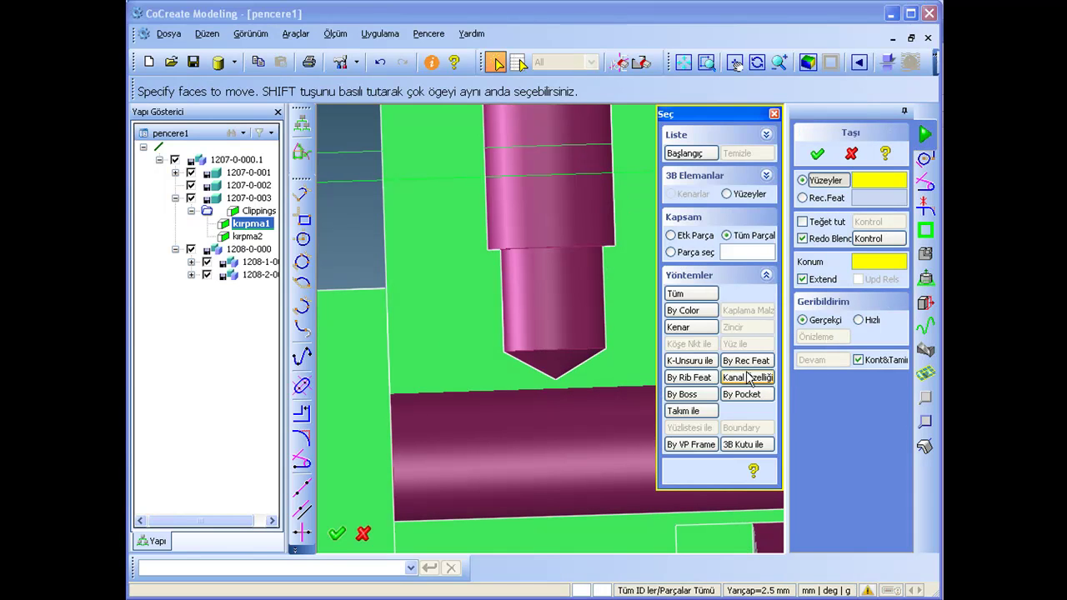
pyautogui.click(692, 445)
pyautogui.click(485, 313)
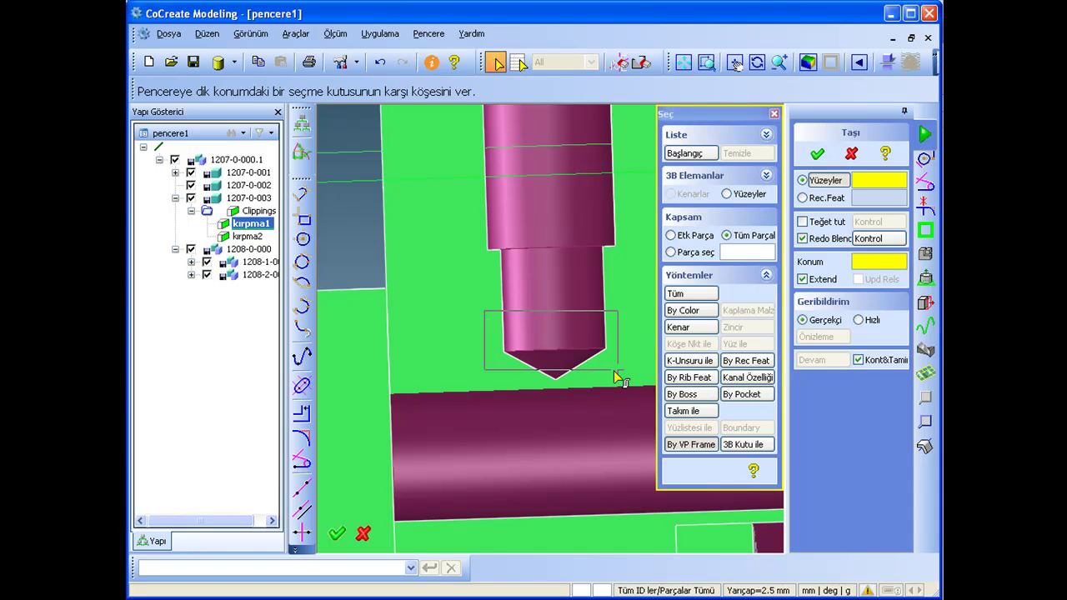
pyautogui.click(647, 386)
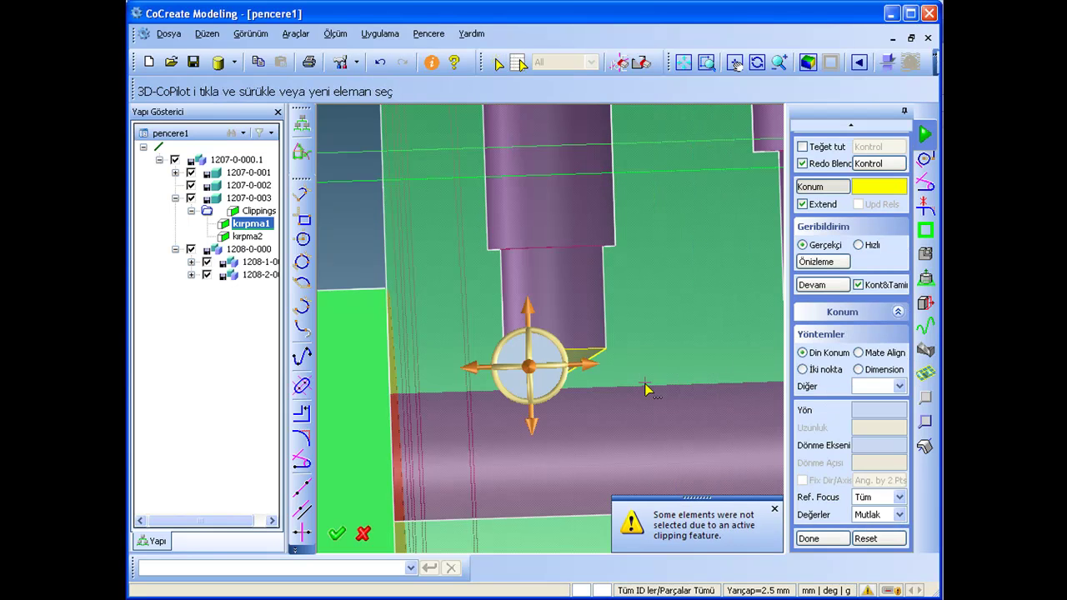
# Raise the pin tip 1.4 mm along its axis and confirm the move
pyautogui.click(530, 327)
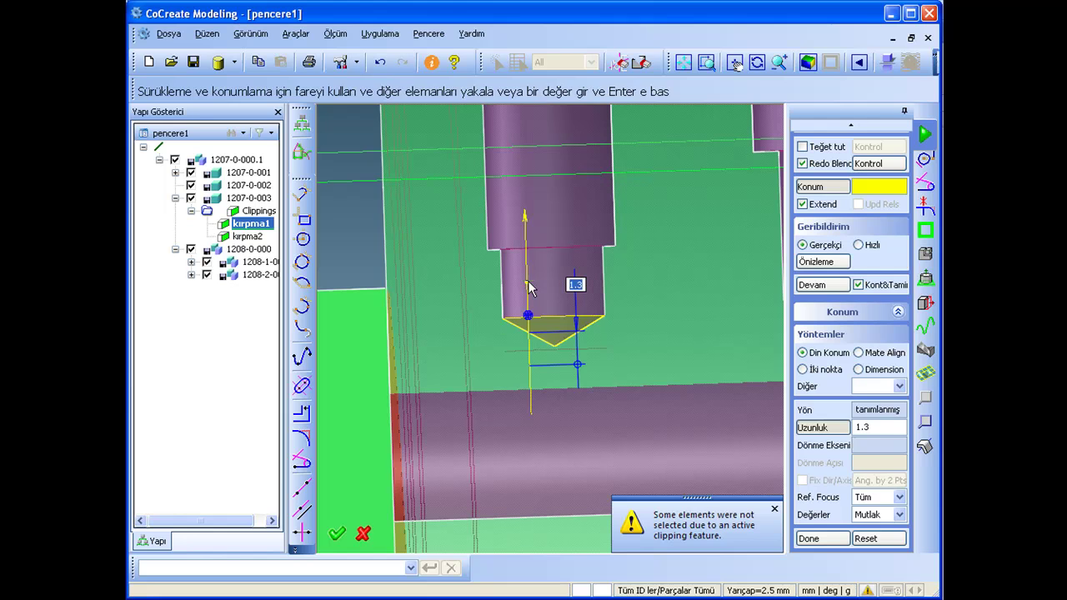
pyautogui.click(531, 287)
pyautogui.click(851, 125)
pyautogui.click(817, 153)
pyautogui.moveTo(627, 290)
pyautogui.mouseDown(button='middle')
pyautogui.moveTo(605, 295)
pyautogui.moveTo(648, 312)
pyautogui.moveTo(624, 344)
pyautogui.moveTo(639, 341)
pyautogui.mouseUp(button='middle')
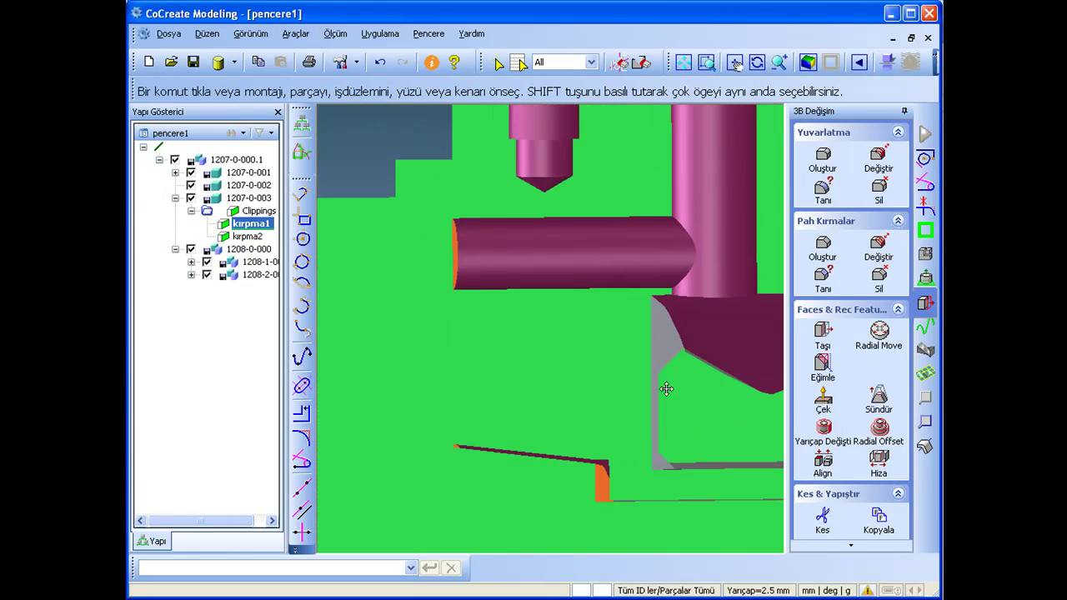
# Select the horizontal magenta cylinder's faces, anchor at the section corner, and raise them 1.5 mm
pyautogui.click(823, 331)
pyautogui.click(639, 275)
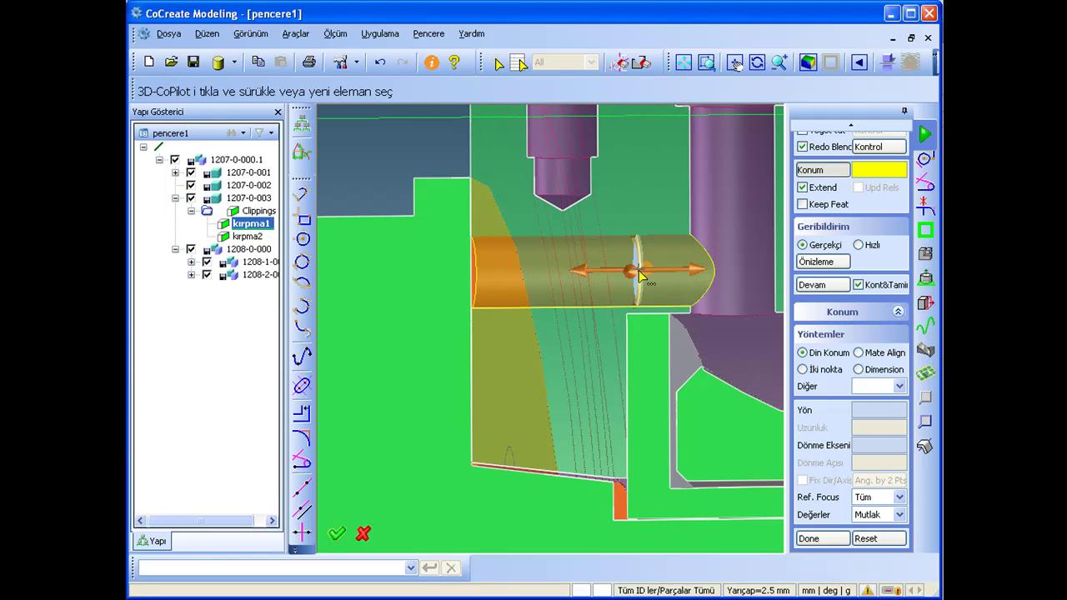
pyautogui.click(472, 219)
pyautogui.moveTo(472, 173); pyautogui.dragTo(474, 150)
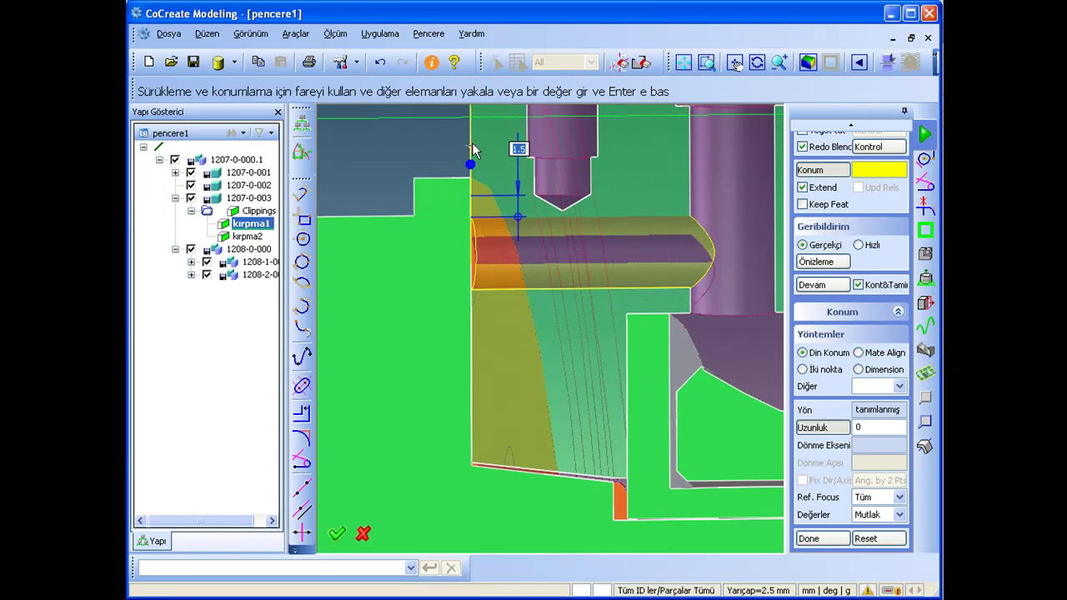
pyautogui.scroll(3, 855, 138)
pyautogui.scroll(2, 855, 138)
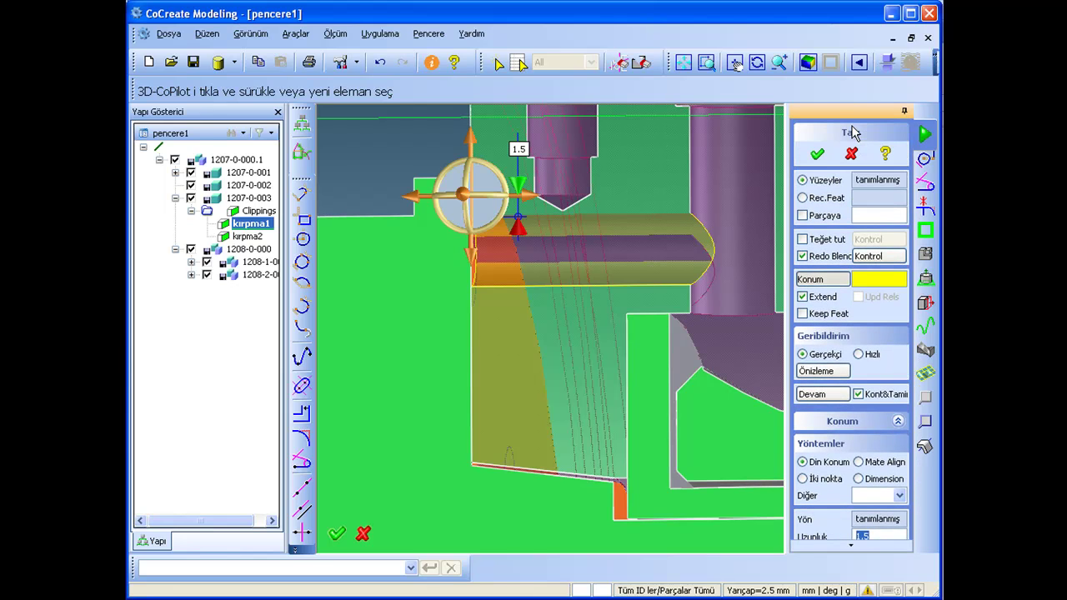
pyautogui.click(818, 152)
pyautogui.moveTo(667, 337)
pyautogui.mouseDown(button='middle')
pyautogui.moveTo(527, 261)
pyautogui.moveTo(550, 295)
pyautogui.moveTo(638, 300)
pyautogui.moveTo(670, 252)
pyautogui.moveTo(650, 247)
pyautogui.mouseUp(button='middle')
# Box-select the cone-tip faces inside the shaft section with By VP Frame
pyautogui.scroll(2, 650, 247)
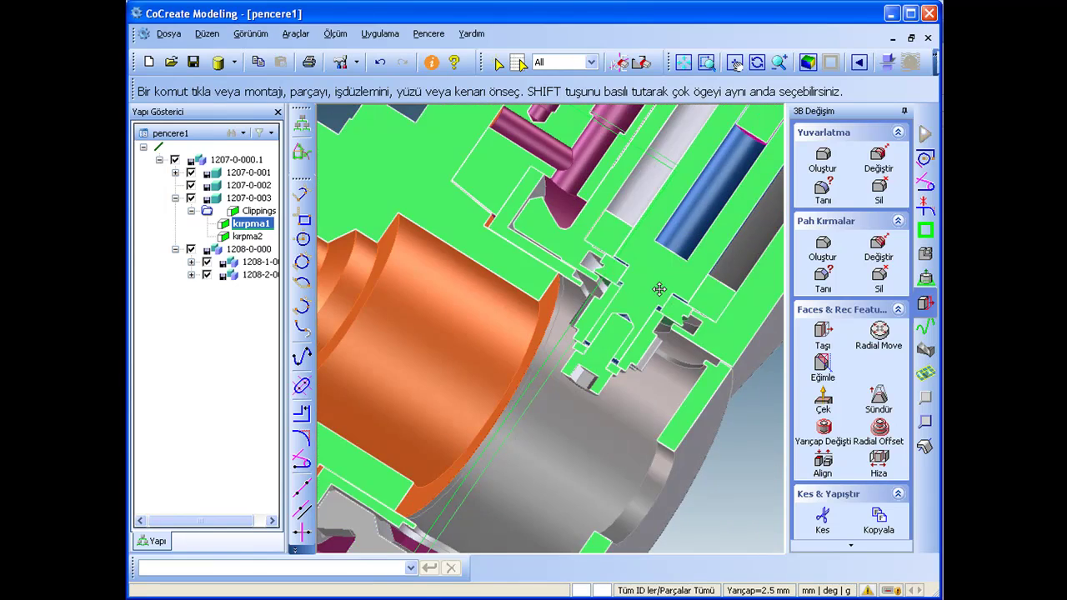
pyautogui.scroll(2, 660, 291)
pyautogui.scroll(2, 674, 331)
pyautogui.scroll(2, 676, 409)
pyautogui.moveTo(692, 342)
pyautogui.mouseDown(button='middle')
pyautogui.moveTo(591, 302)
pyautogui.moveTo(642, 368)
pyautogui.moveTo(582, 417)
pyautogui.moveTo(555, 409)
pyautogui.moveTo(598, 414)
pyautogui.moveTo(594, 401)
pyautogui.mouseUp(button='middle')
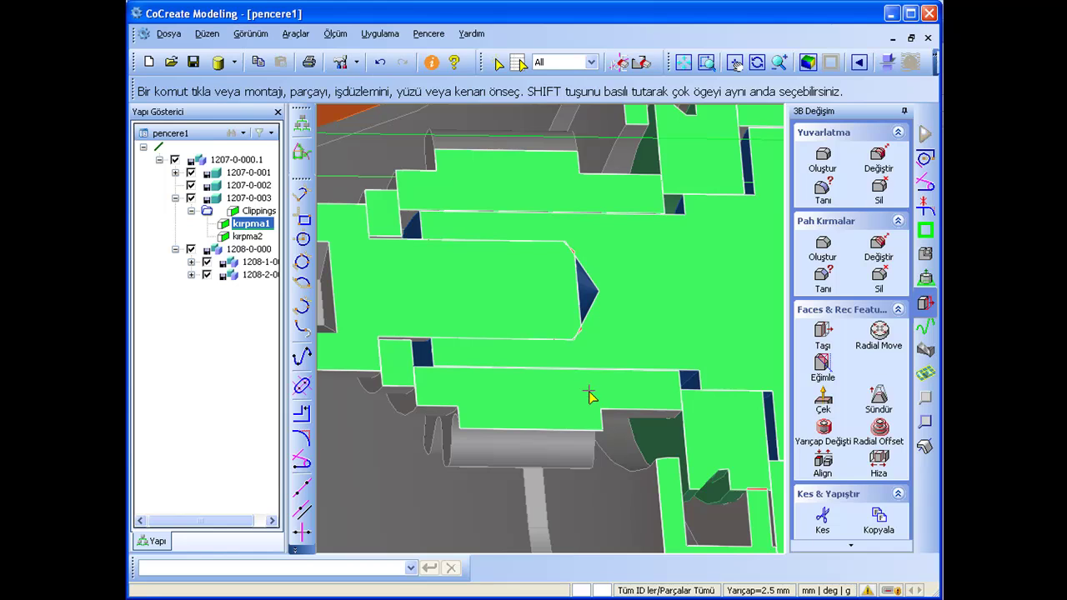
pyautogui.click(823, 336)
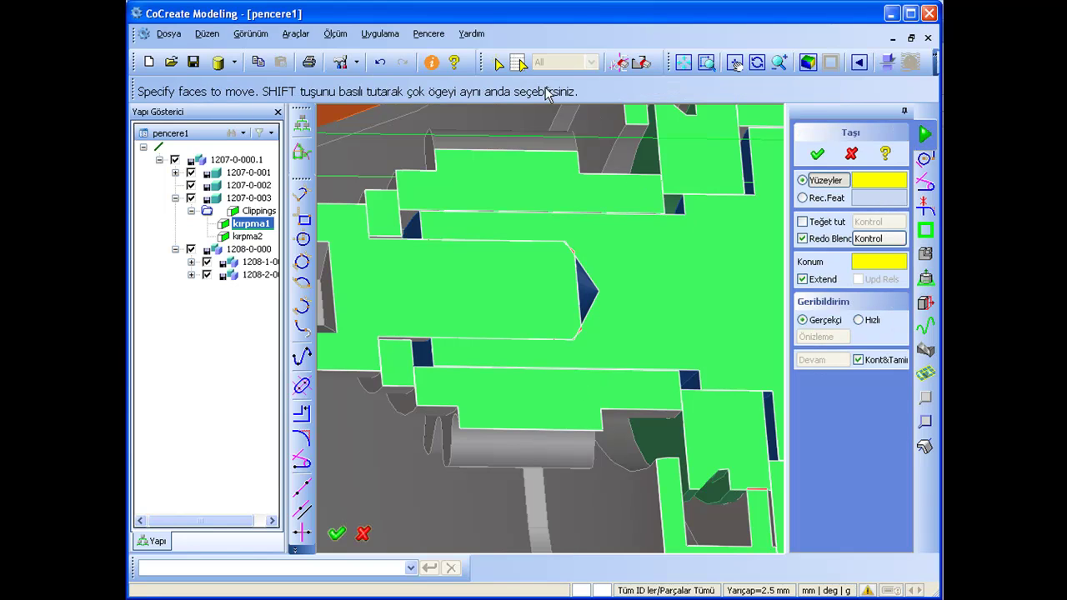
pyautogui.click(498, 63)
pyautogui.click(697, 440)
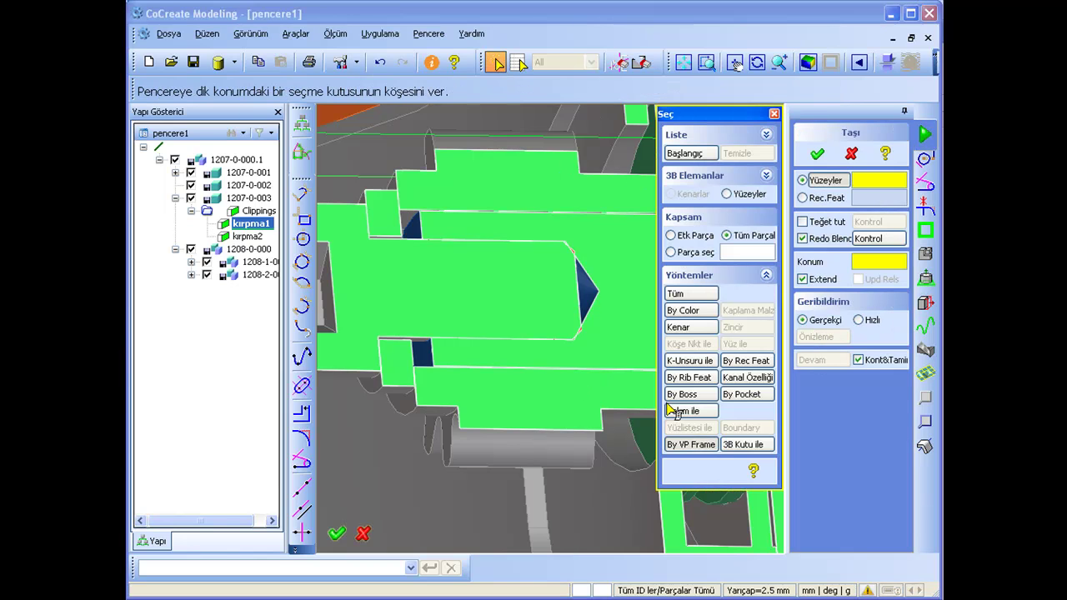
pyautogui.click(540, 228)
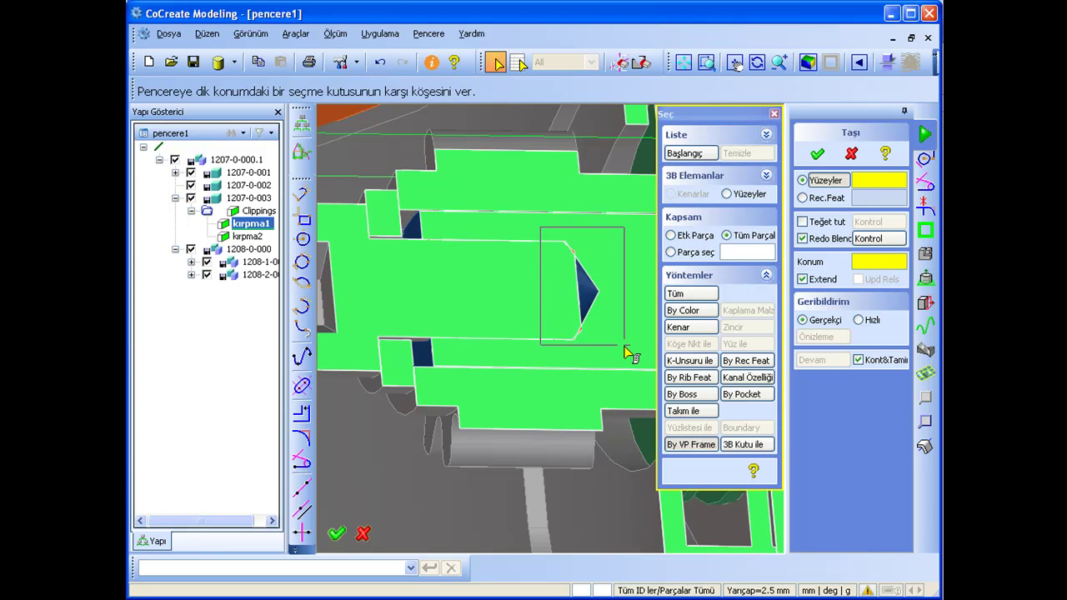
pyautogui.click(624, 351)
# Move the cone-tip faces 3 mm along the shaft axis and confirm
pyautogui.moveTo(630, 377)
pyautogui.mouseDown()
pyautogui.moveTo(682, 370)
pyautogui.moveTo(612, 345)
pyautogui.mouseUp()
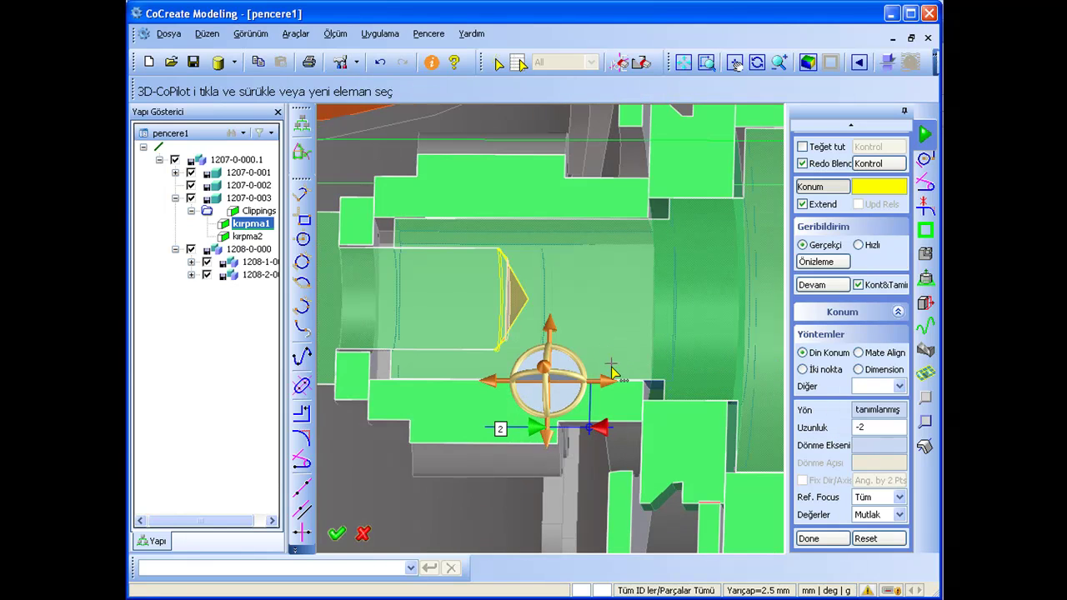
pyautogui.moveTo(608, 388)
pyautogui.mouseDown()
pyautogui.moveTo(652, 374)
pyautogui.moveTo(590, 282)
pyautogui.moveTo(676, 302)
pyautogui.mouseUp()
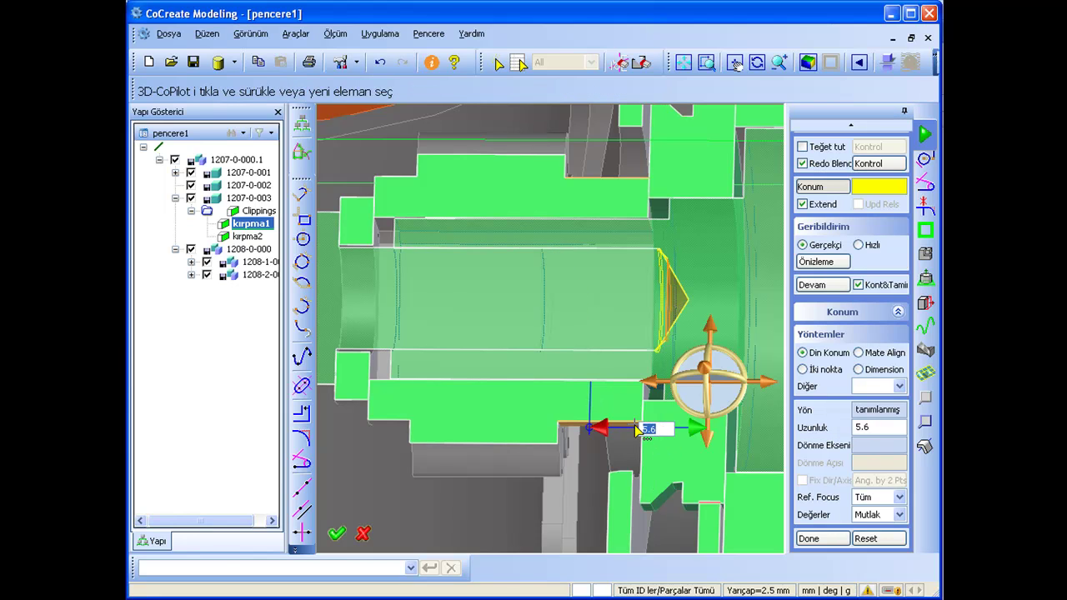
pyautogui.write('3')
pyautogui.press('Return')
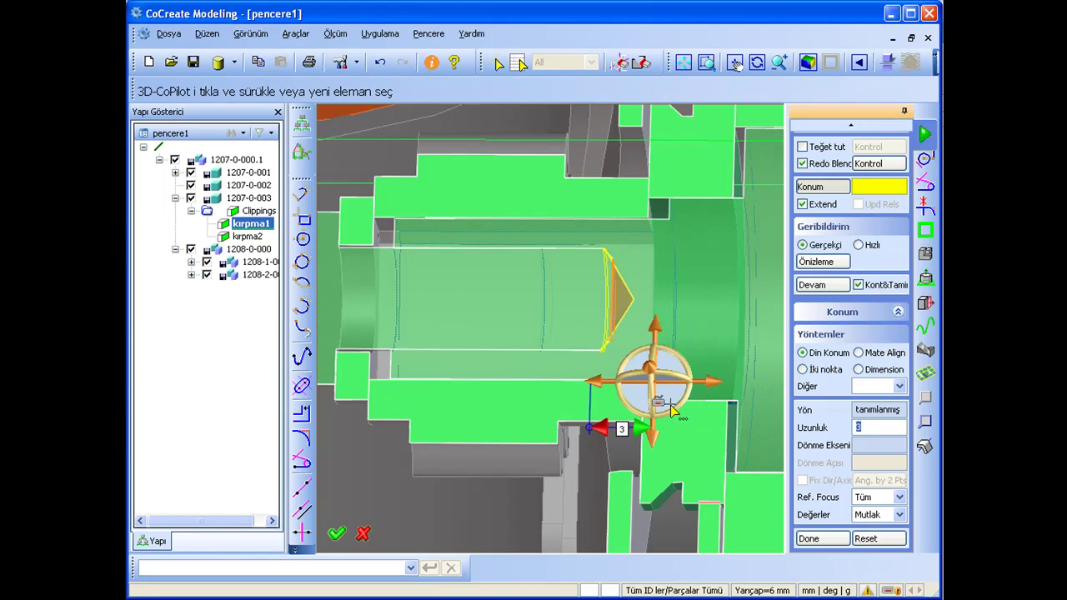
pyautogui.click(852, 132)
pyautogui.click(821, 155)
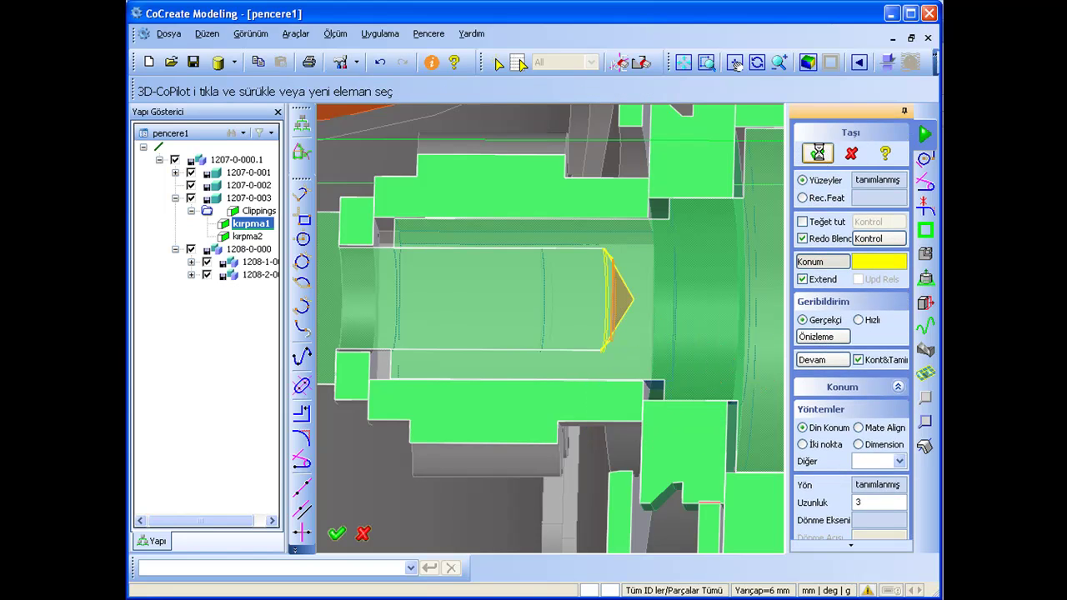
pyautogui.scroll(-1, 658, 311)
# Start a face move on the grey cylinder, then cancel the single cylindrical-face pick
pyautogui.scroll(-2, 634, 326)
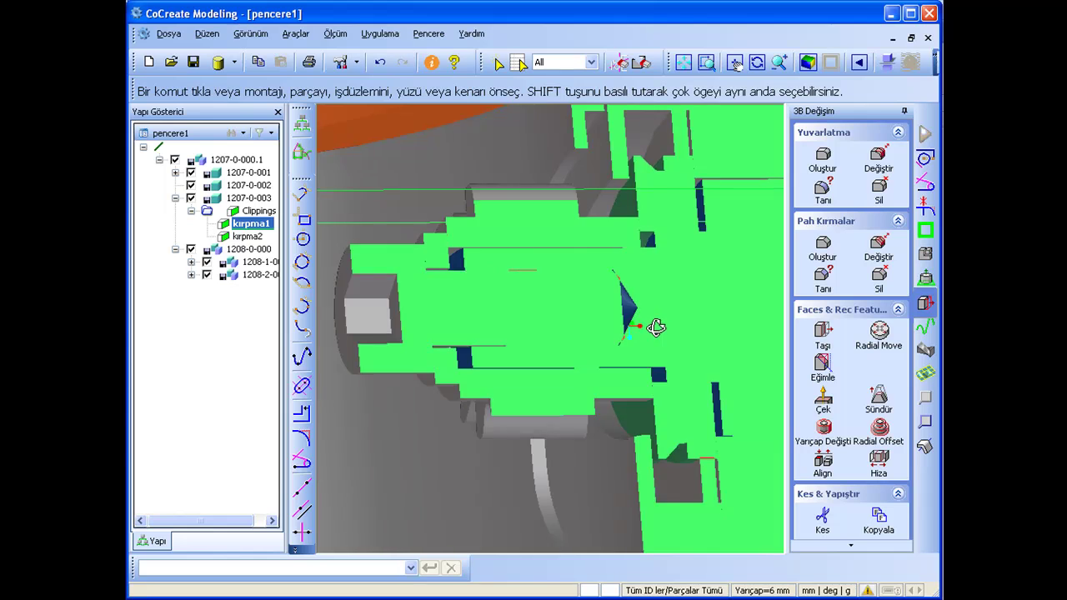
pyautogui.scroll(-1, 637, 326)
pyautogui.scroll(-2, 617, 350)
pyautogui.moveTo(614, 338); pyautogui.dragTo(565, 409, button='middle')
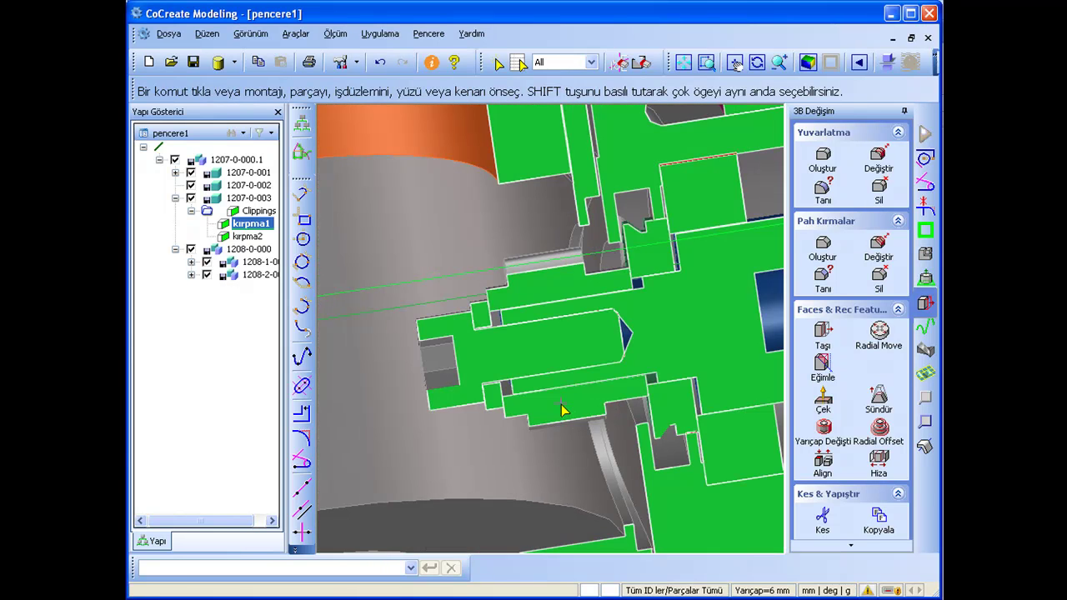
pyautogui.moveTo(600, 446)
pyautogui.mouseDown(button='middle')
pyautogui.moveTo(556, 421)
pyautogui.moveTo(617, 350)
pyautogui.moveTo(631, 305)
pyautogui.moveTo(587, 282)
pyautogui.moveTo(603, 309)
pyautogui.moveTo(658, 267)
pyautogui.moveTo(678, 364)
pyautogui.moveTo(656, 349)
pyautogui.moveTo(632, 387)
pyautogui.moveTo(646, 405)
pyautogui.moveTo(598, 332)
pyautogui.mouseUp(button='middle')
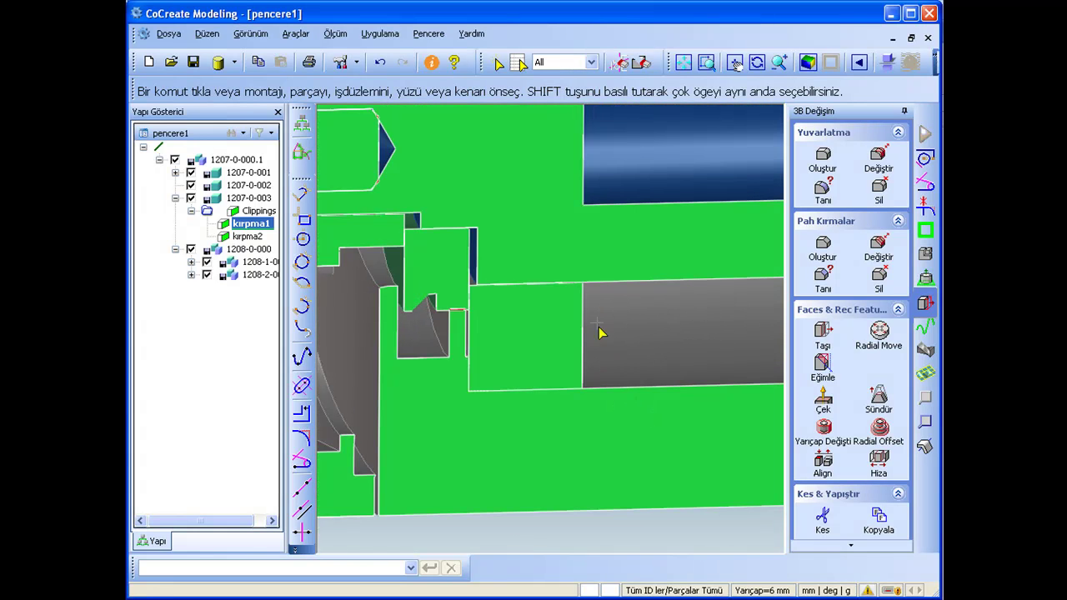
pyautogui.click(824, 330)
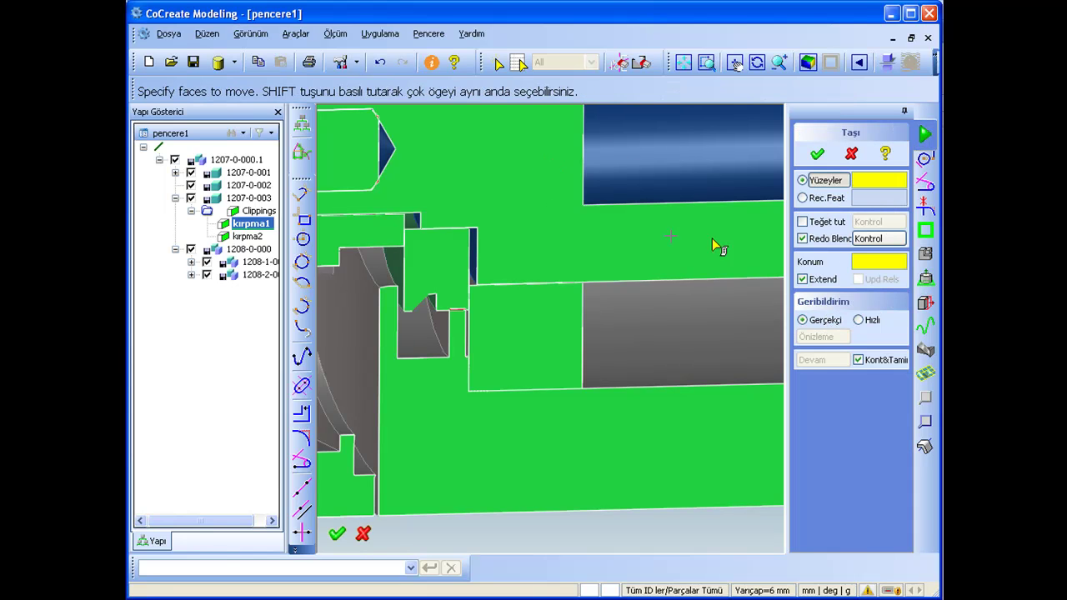
pyautogui.click(586, 252)
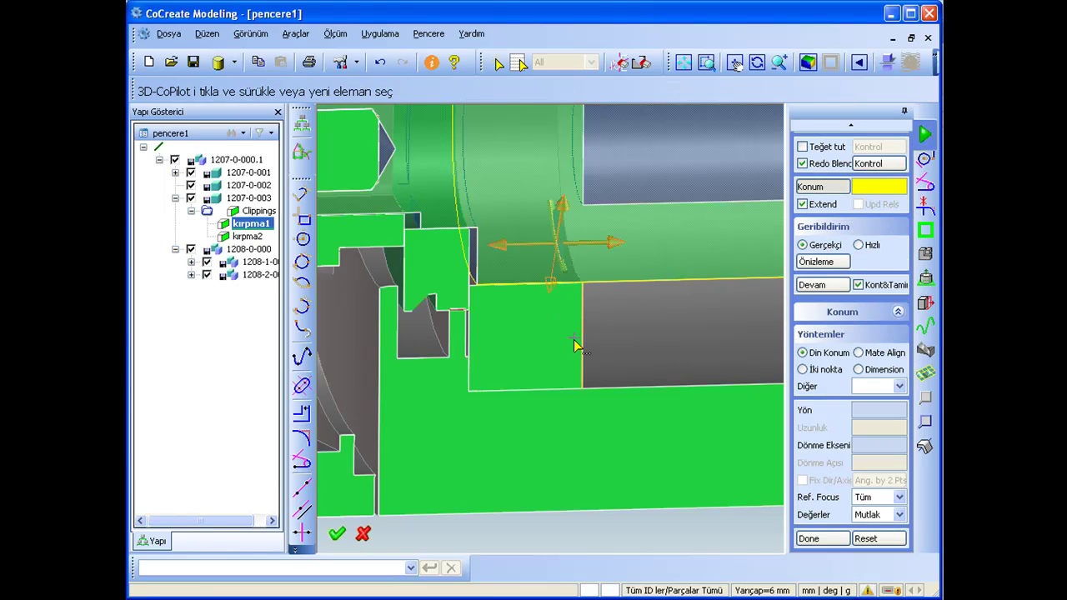
pyautogui.click(849, 126)
pyautogui.press('Escape')
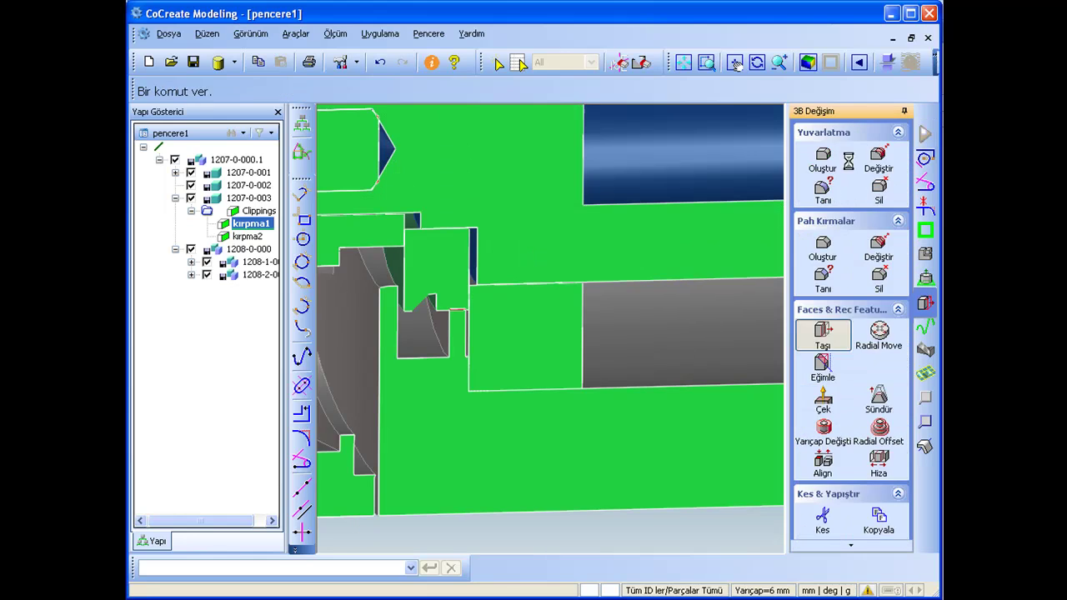
# Restart the face move and box-select the step faces at the grey cylinder's end
pyautogui.click(823, 333)
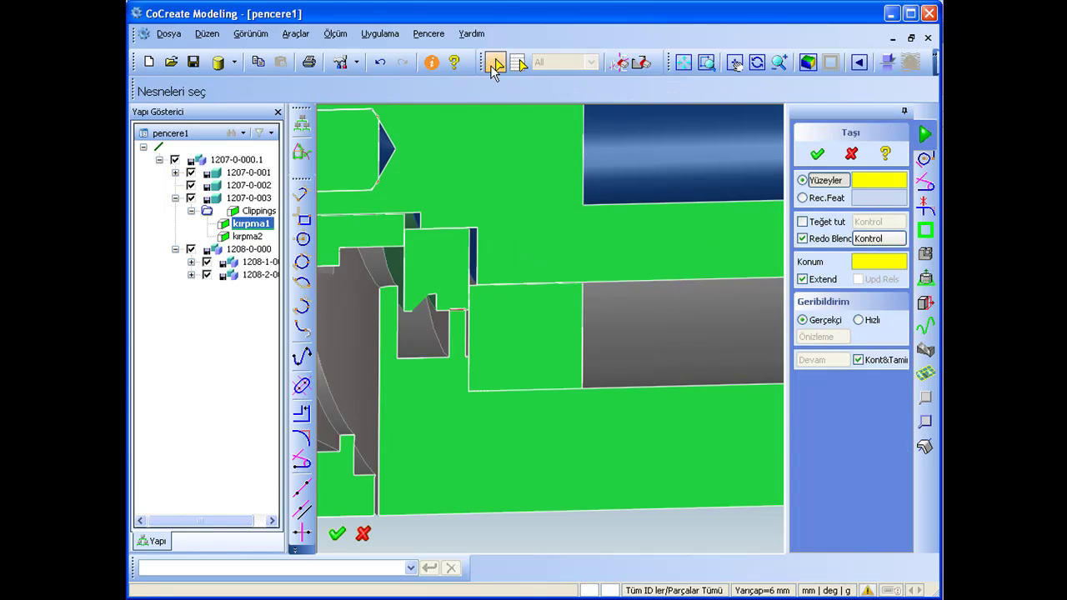
pyautogui.click(677, 451)
pyautogui.click(563, 250)
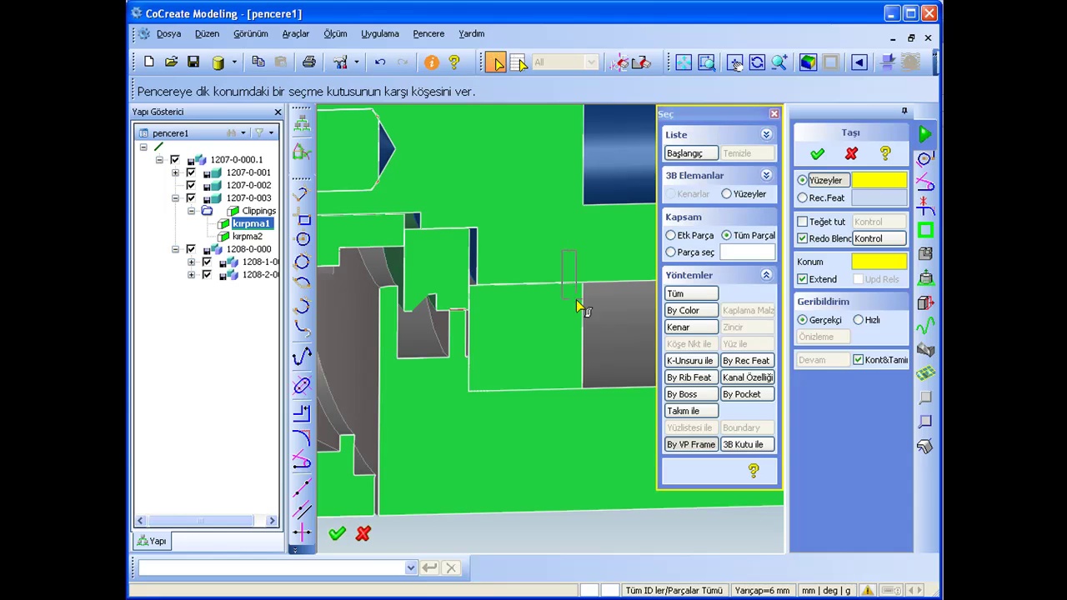
pyautogui.click(606, 415)
pyautogui.scroll(2, 643, 358)
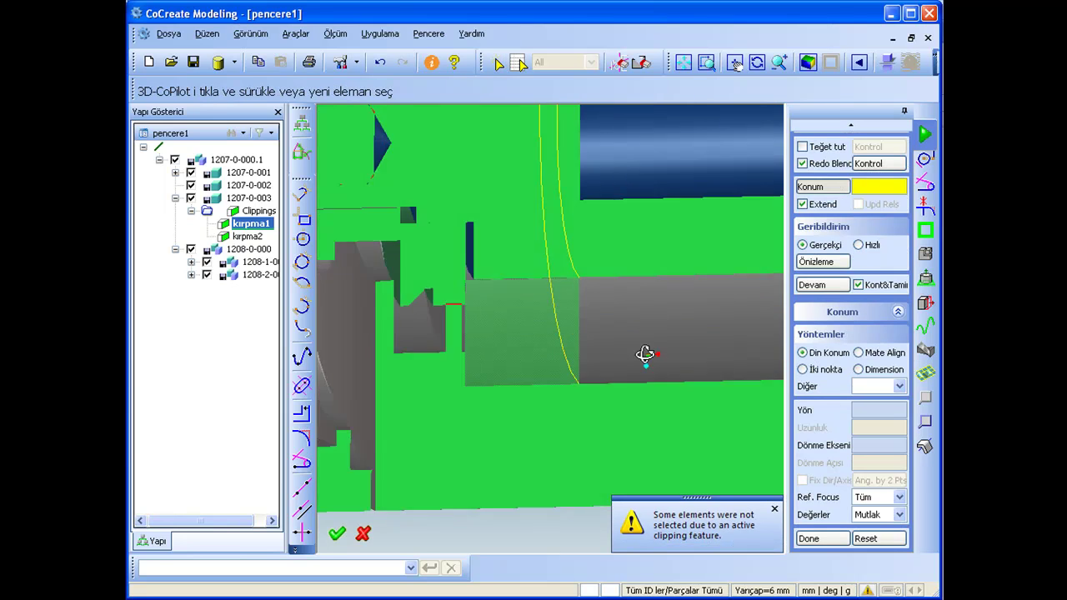
pyautogui.scroll(2, 607, 344)
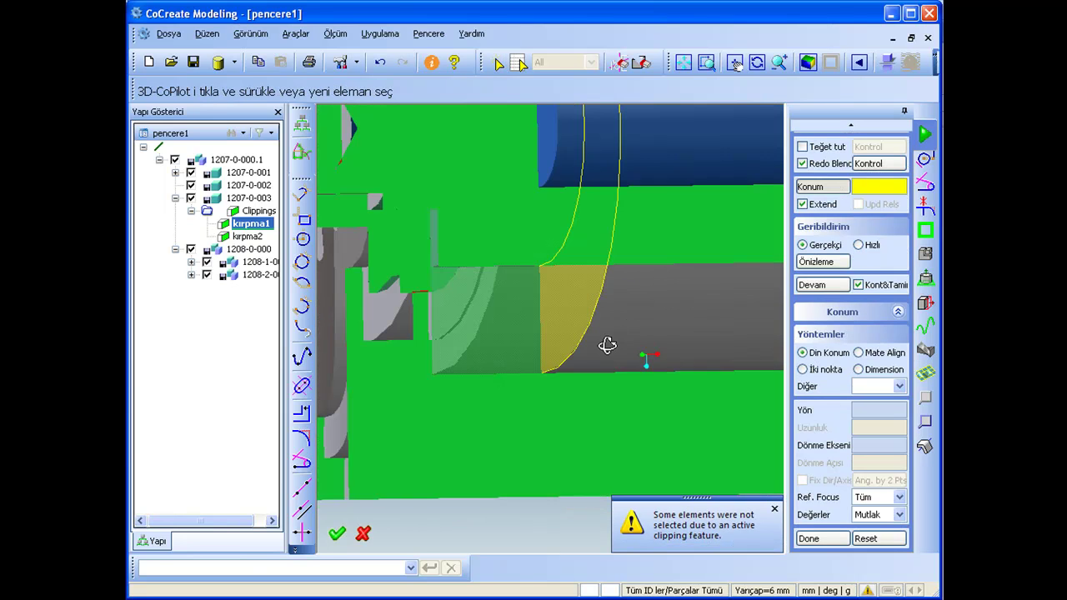
# Slide the step faces 1.8 mm along the axis and confirm the move
pyautogui.click(686, 267)
pyautogui.moveTo(734, 277); pyautogui.dragTo(765, 270)
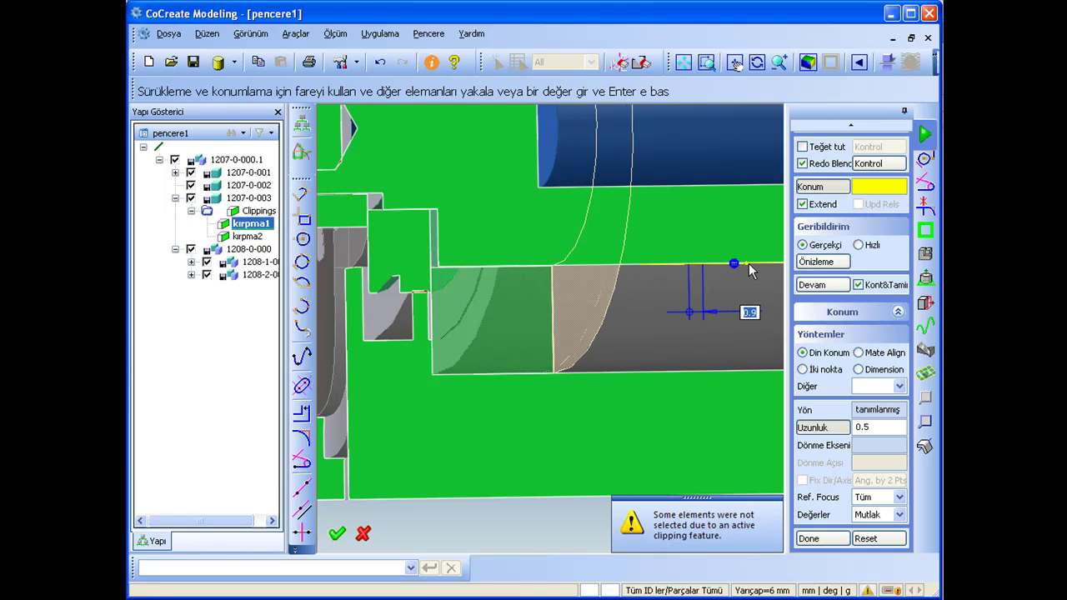
pyautogui.click(851, 128)
pyautogui.click(818, 154)
pyautogui.moveTo(668, 334)
pyautogui.mouseDown(button='middle')
pyautogui.moveTo(638, 255)
pyautogui.moveTo(603, 333)
pyautogui.moveTo(617, 355)
pyautogui.mouseUp(button='middle')
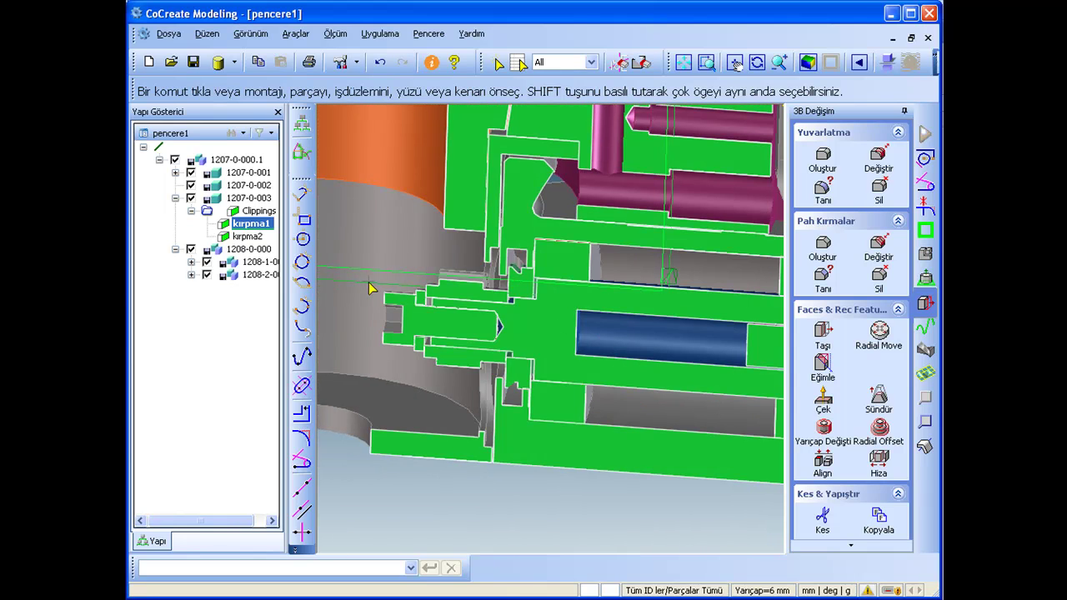
# Turn off kırpma1 and activate kırpma2 clipping, zooming in on the shaft section
pyautogui.click(257, 231)
pyautogui.moveTo(493, 409)
pyautogui.mouseDown(button='middle')
pyautogui.moveTo(525, 320)
pyautogui.moveTo(557, 325)
pyautogui.moveTo(542, 286)
pyautogui.mouseUp(button='middle')
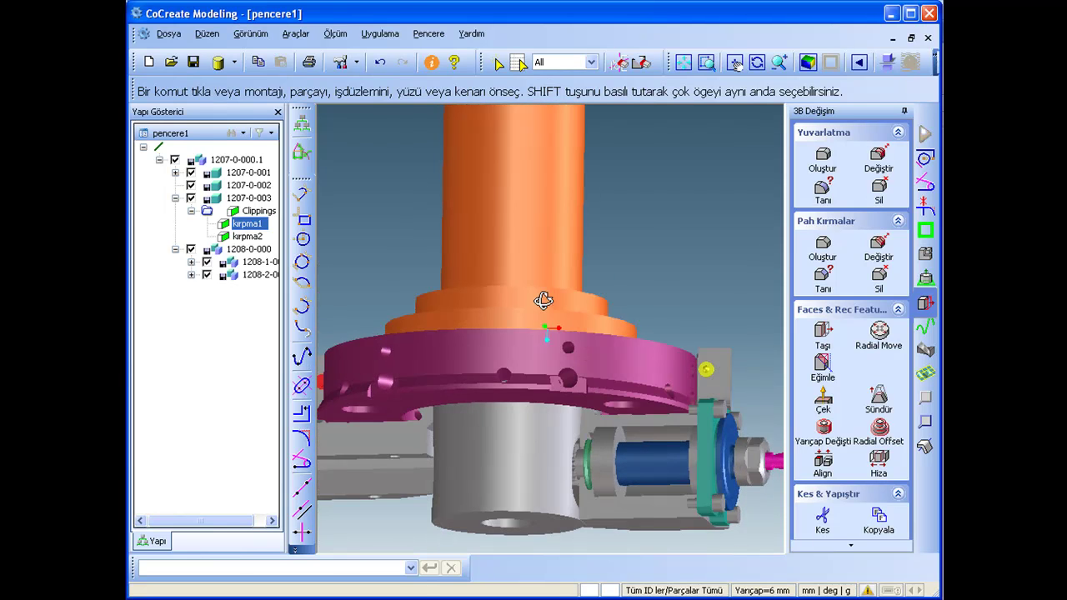
pyautogui.click(245, 237)
pyautogui.moveTo(519, 348)
pyautogui.mouseDown(button='middle')
pyautogui.moveTo(362, 298)
pyautogui.moveTo(463, 383)
pyautogui.mouseUp(button='middle')
pyautogui.moveTo(528, 281)
pyautogui.keyDown('shift'); pyautogui.mouseDown(button='middle')
pyautogui.moveTo(506, 334)
pyautogui.moveTo(532, 347)
pyautogui.moveTo(509, 308)
pyautogui.mouseUp(button='middle'); pyautogui.keyUp('shift')
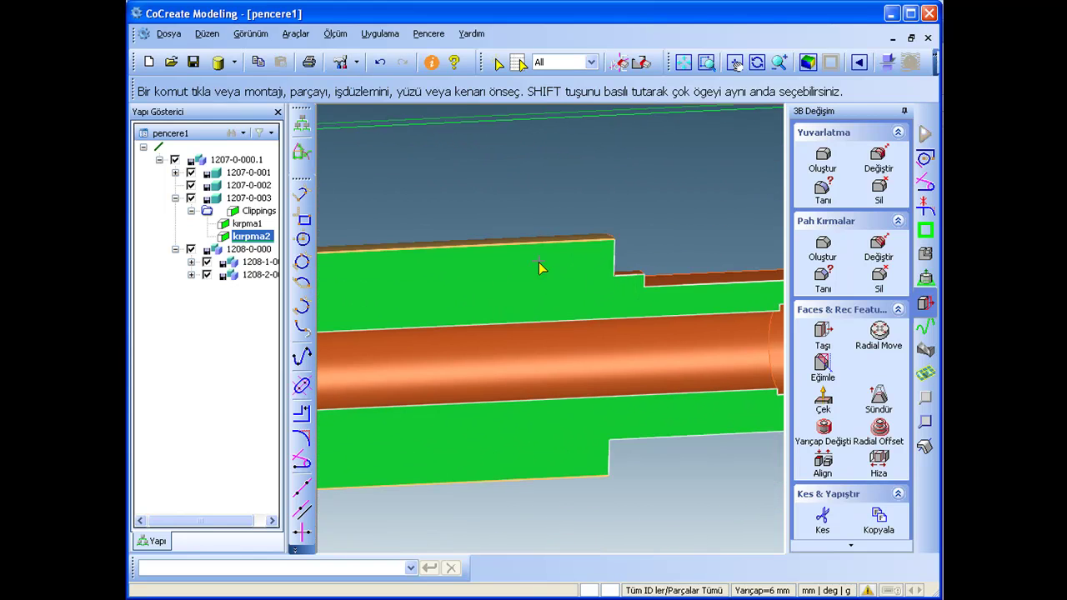
# Start a Çizgi/Yay sketch on the shaft face, creating workplane w1
pyautogui.click(925, 159)
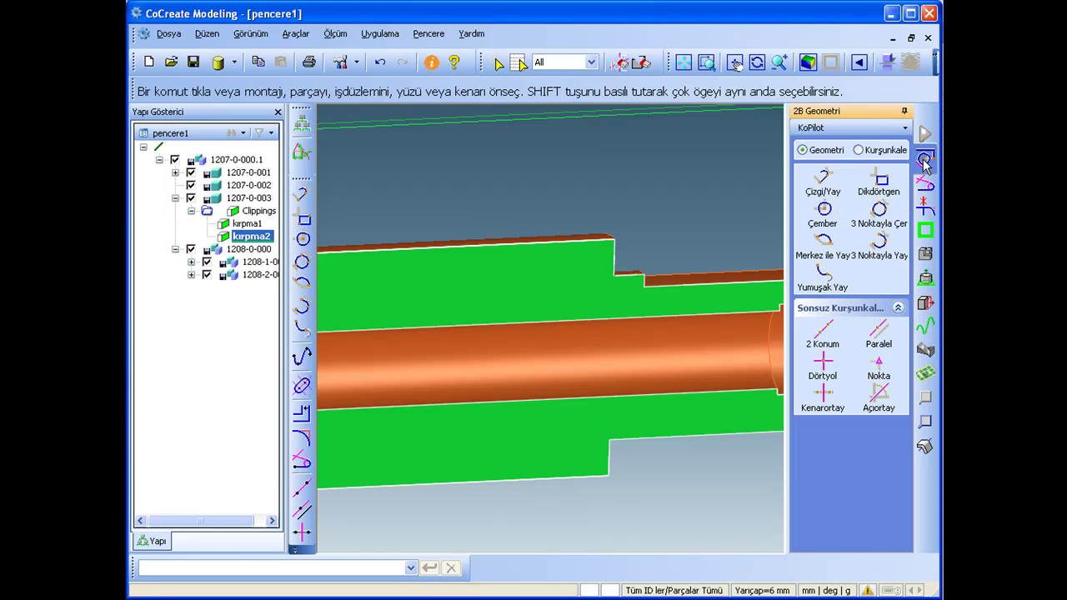
pyautogui.click(844, 185)
pyautogui.click(845, 190)
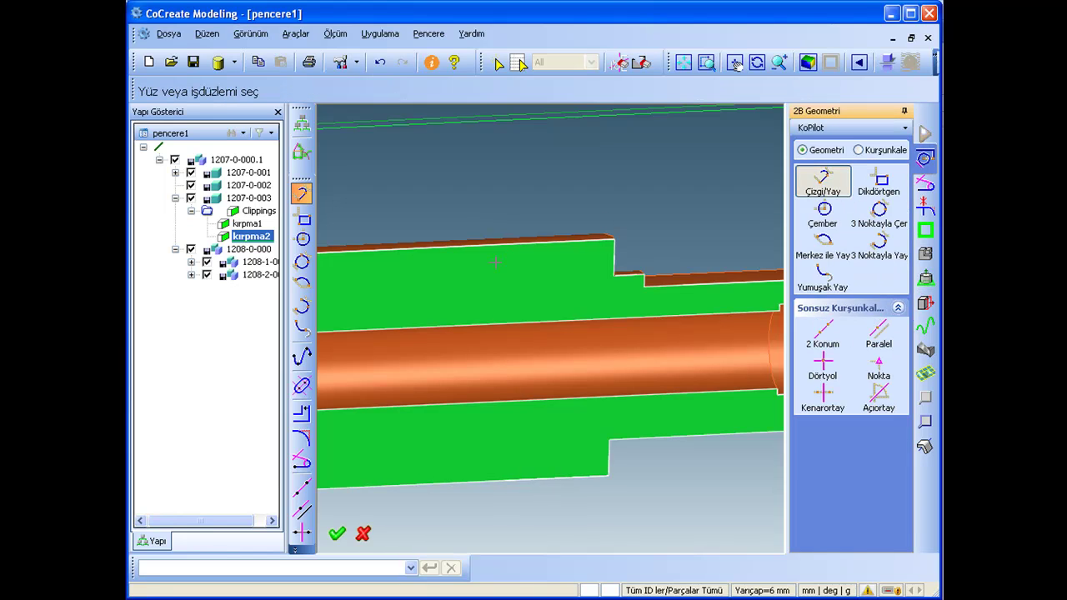
pyautogui.click(503, 241)
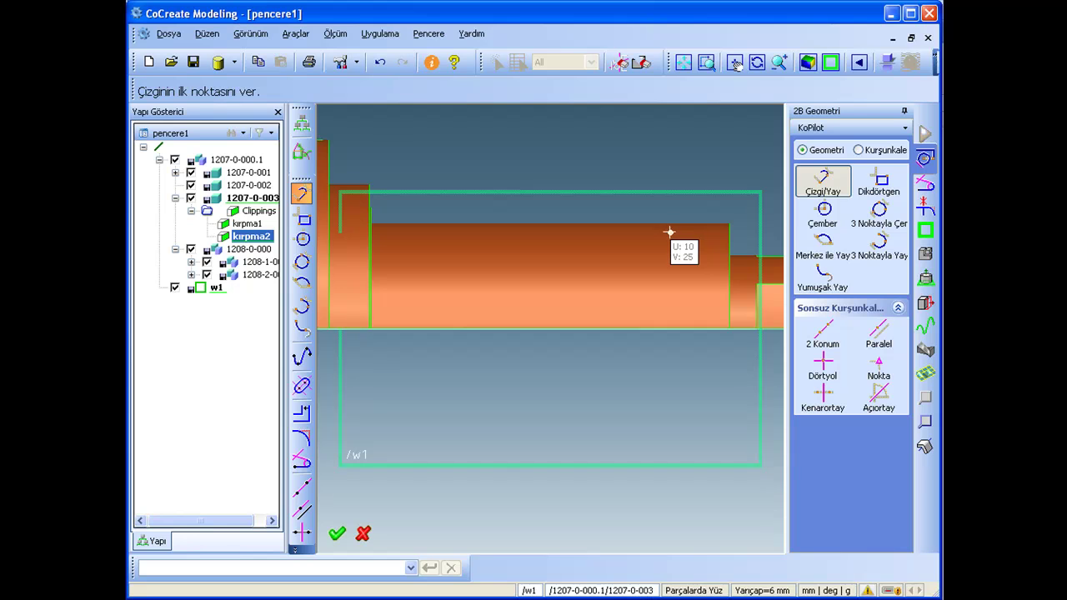
pyautogui.press('Escape')
pyautogui.moveTo(658, 258)
pyautogui.mouseDown(button='middle')
pyautogui.moveTo(600, 328)
pyautogui.moveTo(591, 258)
pyautogui.moveTo(625, 233)
pyautogui.moveTo(658, 126)
pyautogui.mouseUp(button='middle')
pyautogui.click(641, 62)
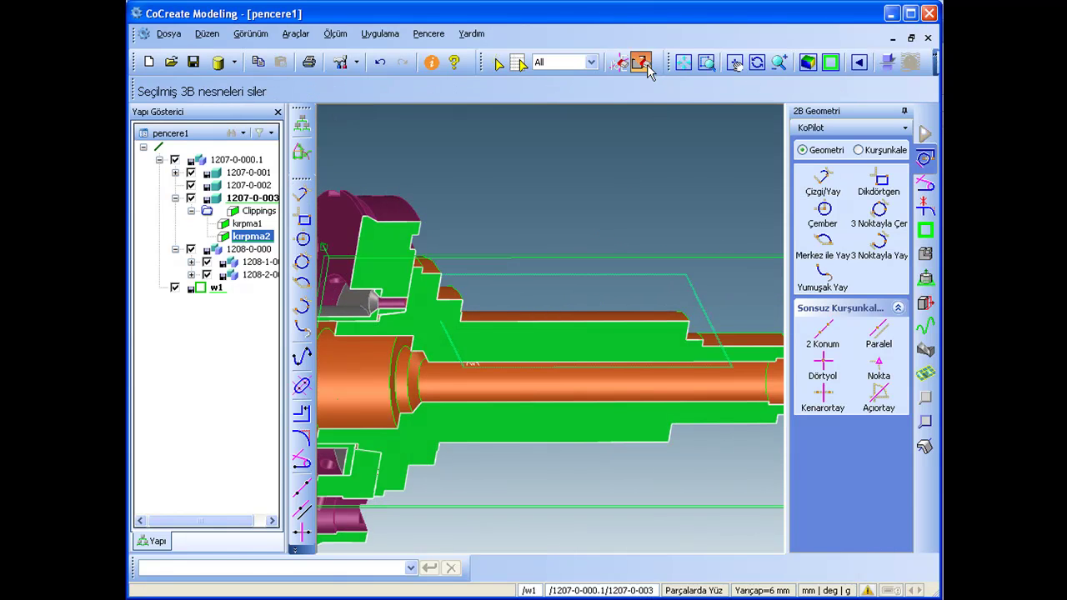
# Delete workplane w1 and create a new w1 on the clipping plane
pyautogui.click(683, 282)
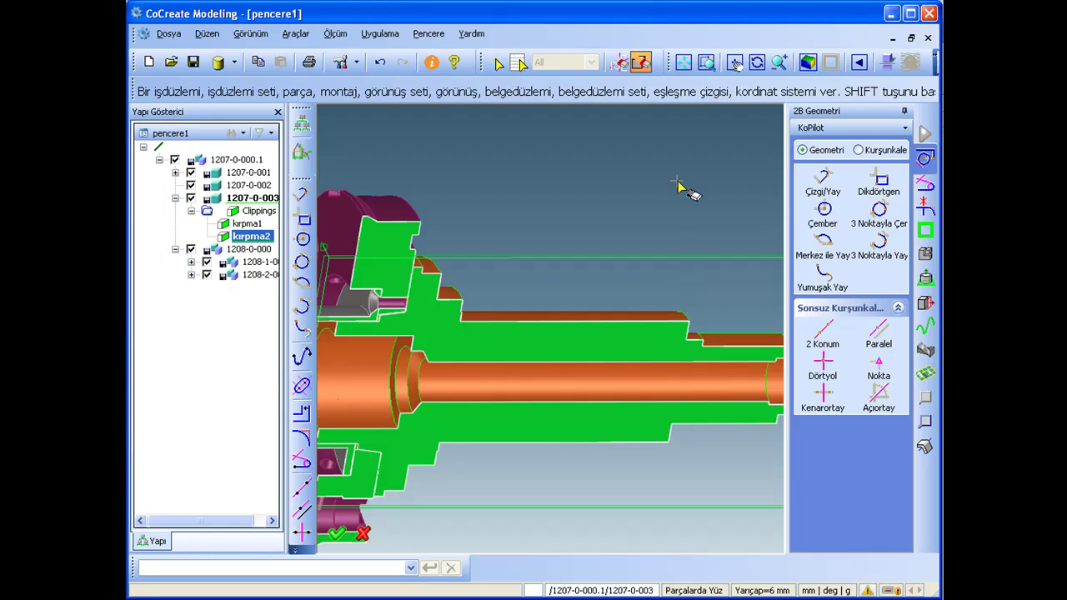
pyautogui.click(925, 230)
pyautogui.click(823, 197)
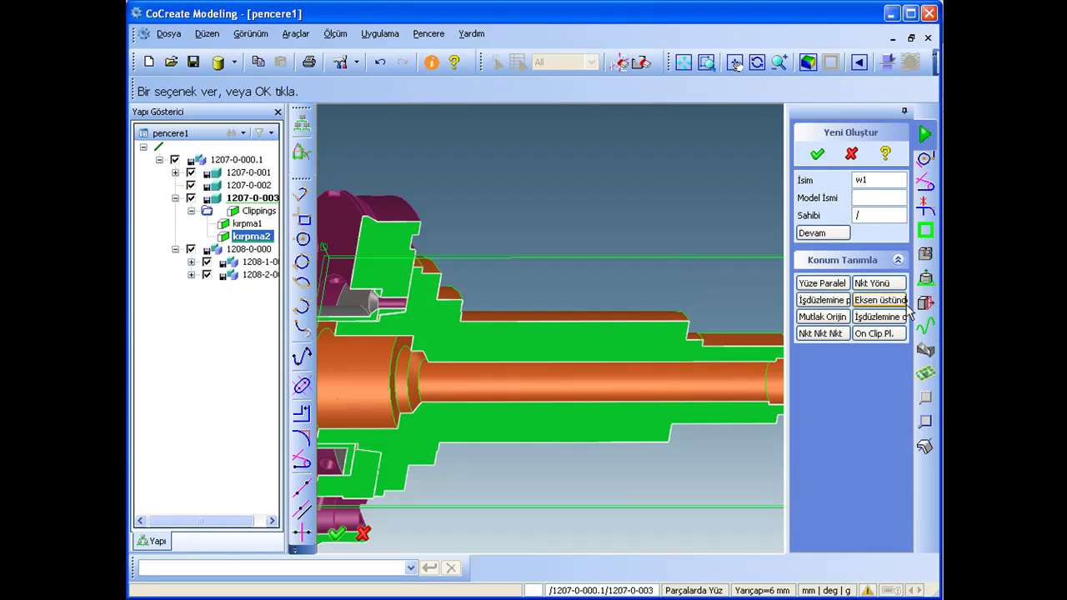
pyautogui.click(653, 330)
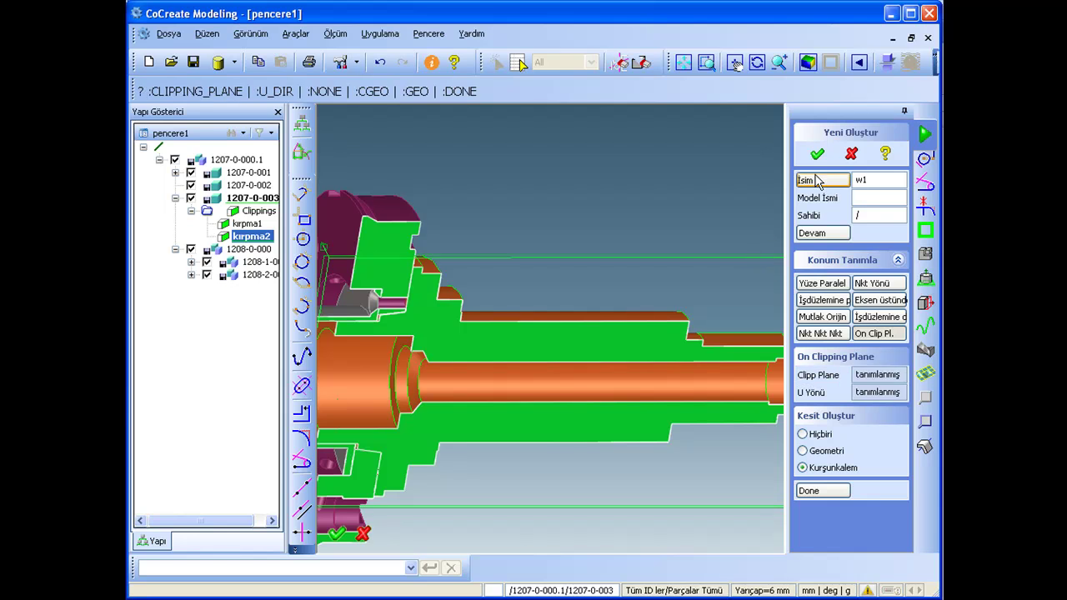
pyautogui.middleClick(653, 334)
pyautogui.moveTo(653, 337); pyautogui.dragTo(646, 337, button='middle')
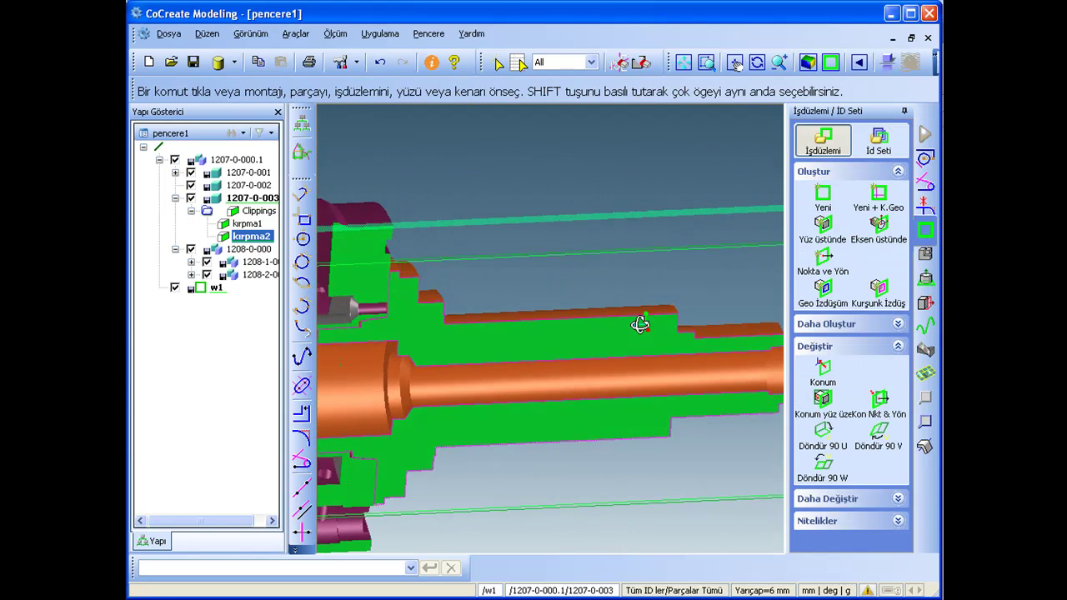
# Start a Çizgi/Yay profile at the step corner with a first segment 6 long
pyautogui.click(924, 163)
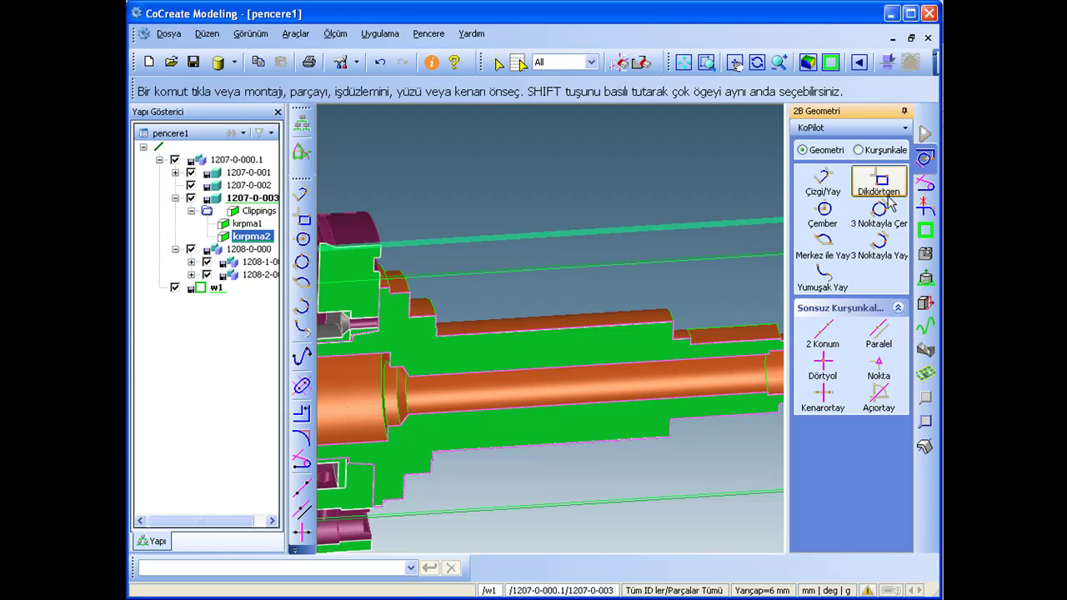
pyautogui.click(823, 179)
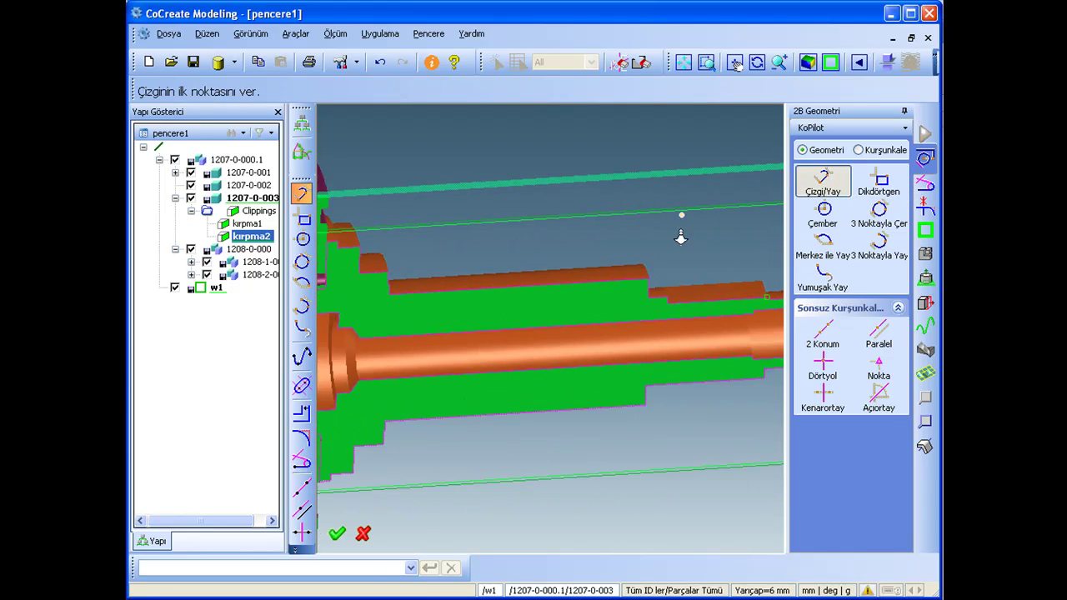
pyautogui.scroll(2, 682, 341)
pyautogui.scroll(2, 704, 345)
pyautogui.scroll(2, 705, 345)
pyautogui.scroll(2, 706, 334)
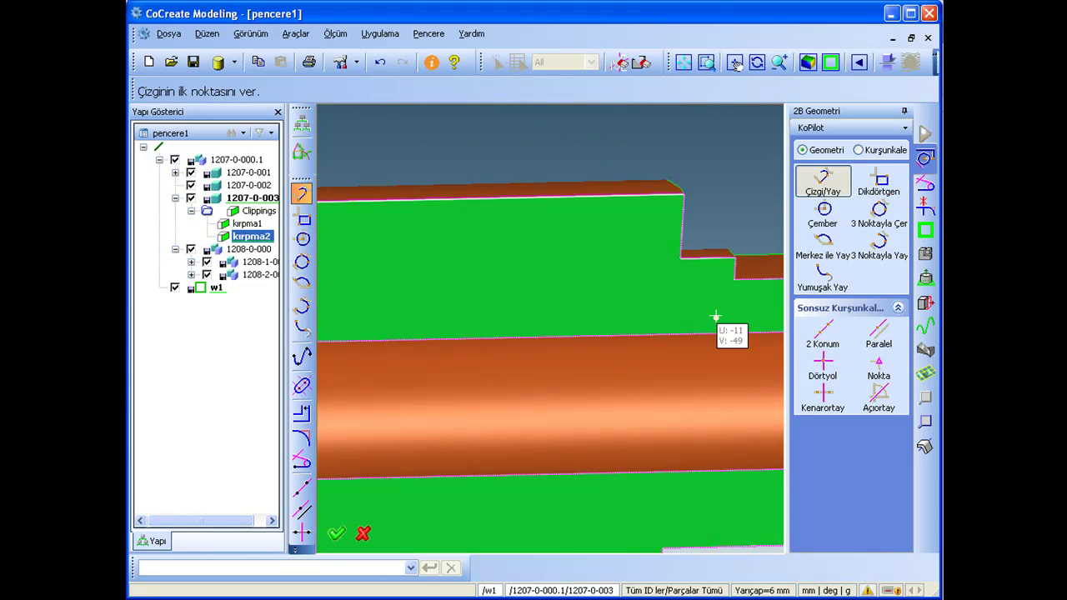
pyautogui.scroll(2, 722, 364)
pyautogui.scroll(2, 682, 375)
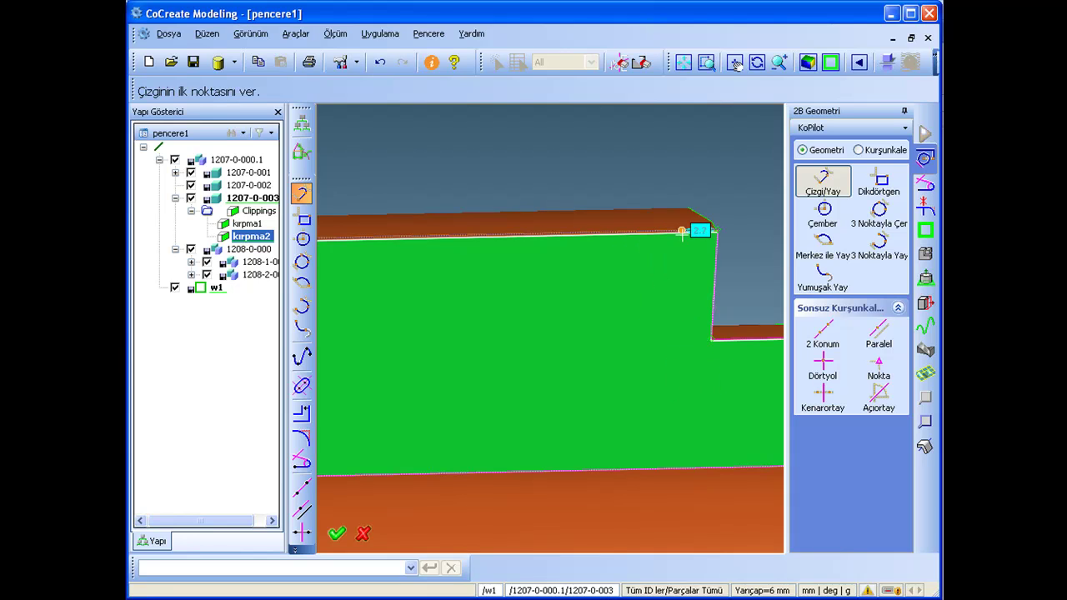
pyautogui.click(717, 231)
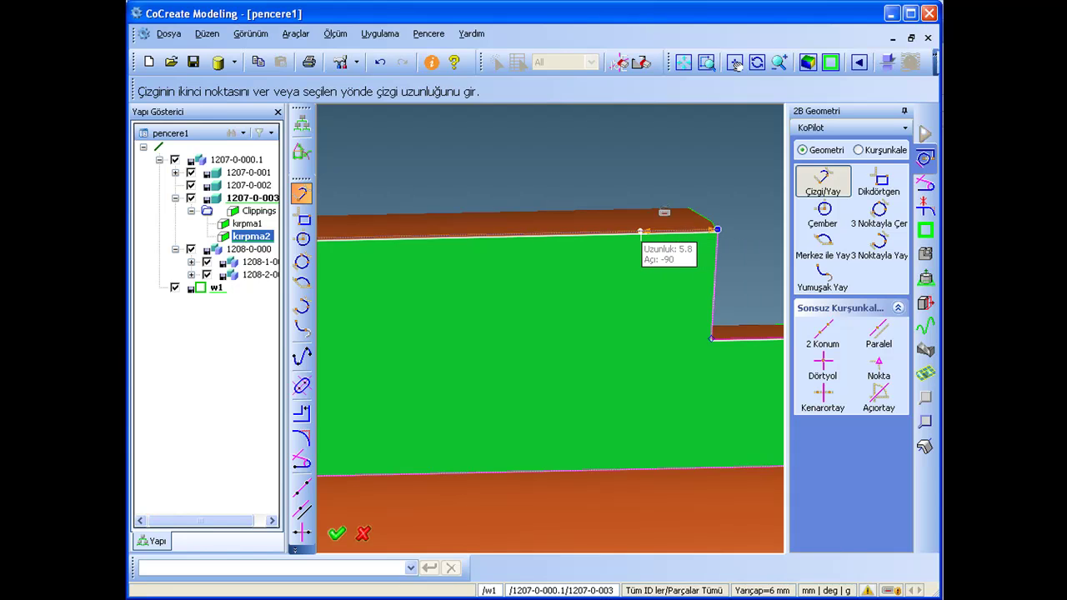
pyautogui.click(753, 248)
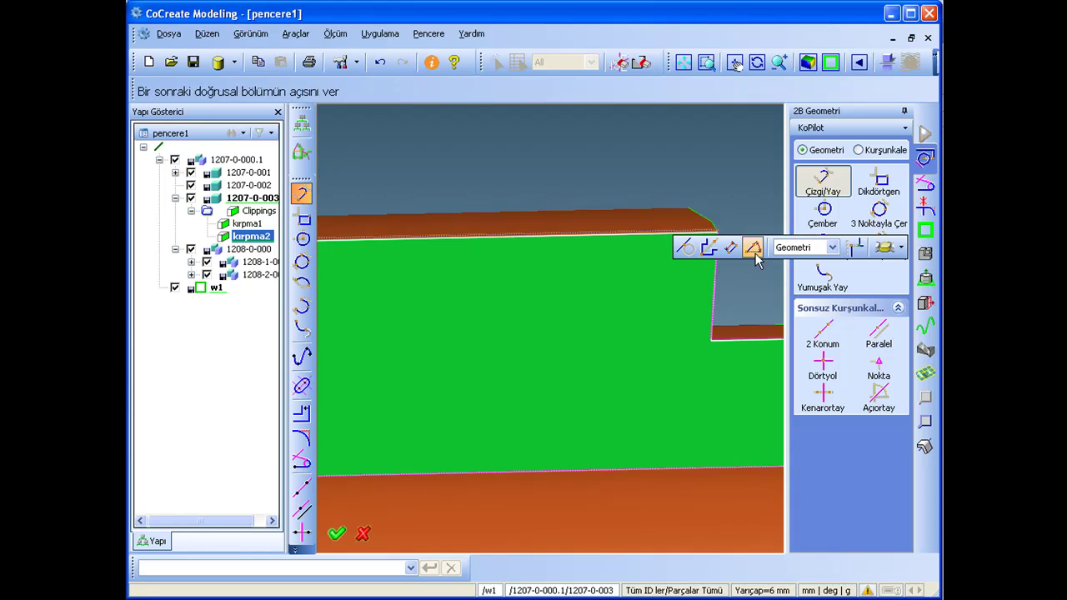
pyautogui.click(732, 248)
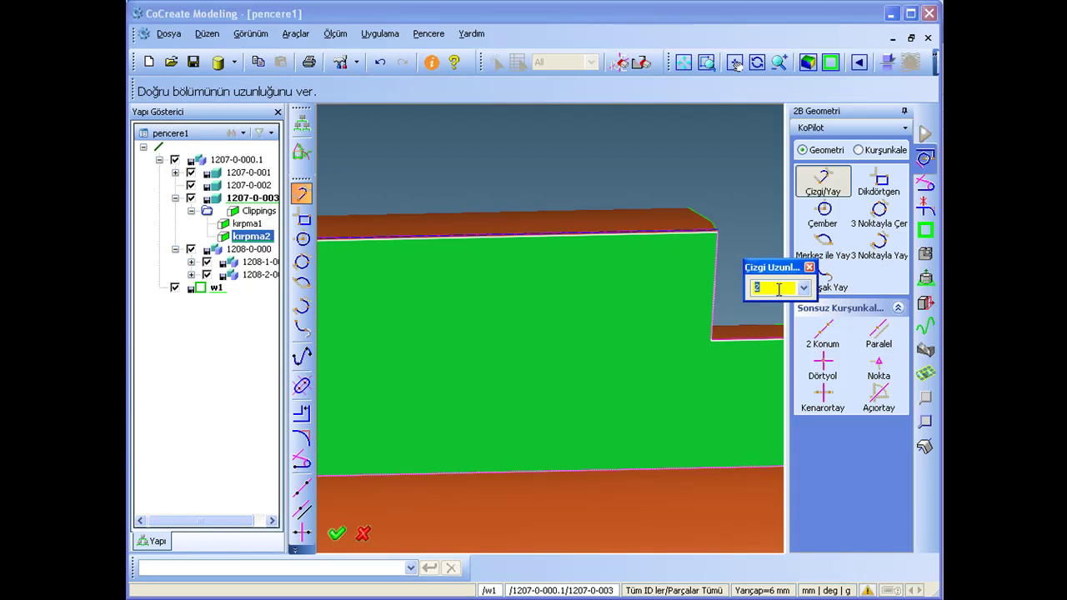
pyautogui.press('Return')
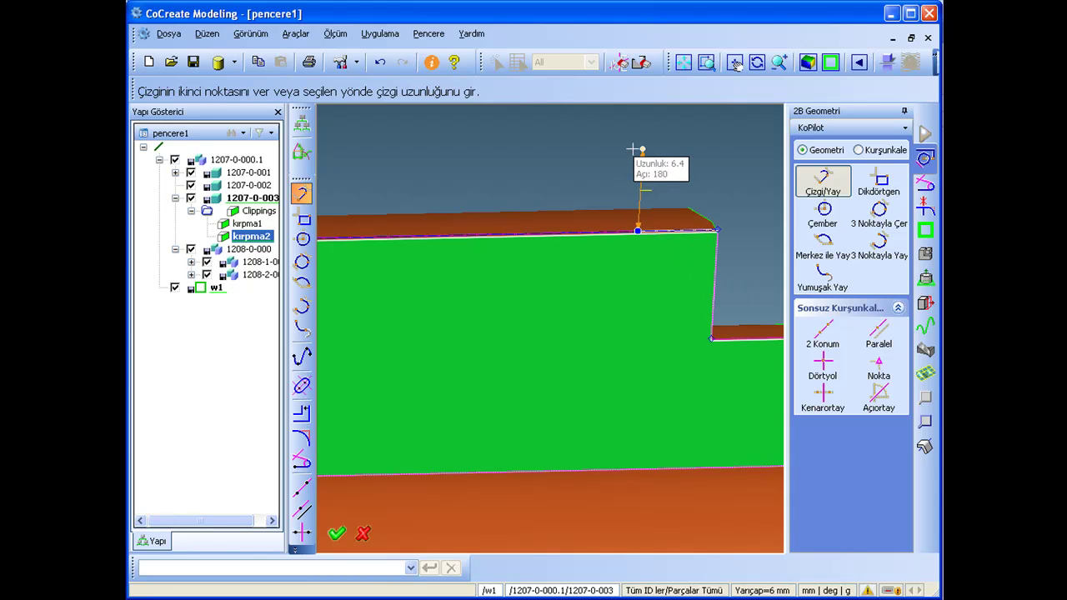
# Add a 12-long vertical line and close the rectangle back onto the shaft edge
pyautogui.moveTo(637, 209); pyautogui.dragTo(616, 224, button='middle')
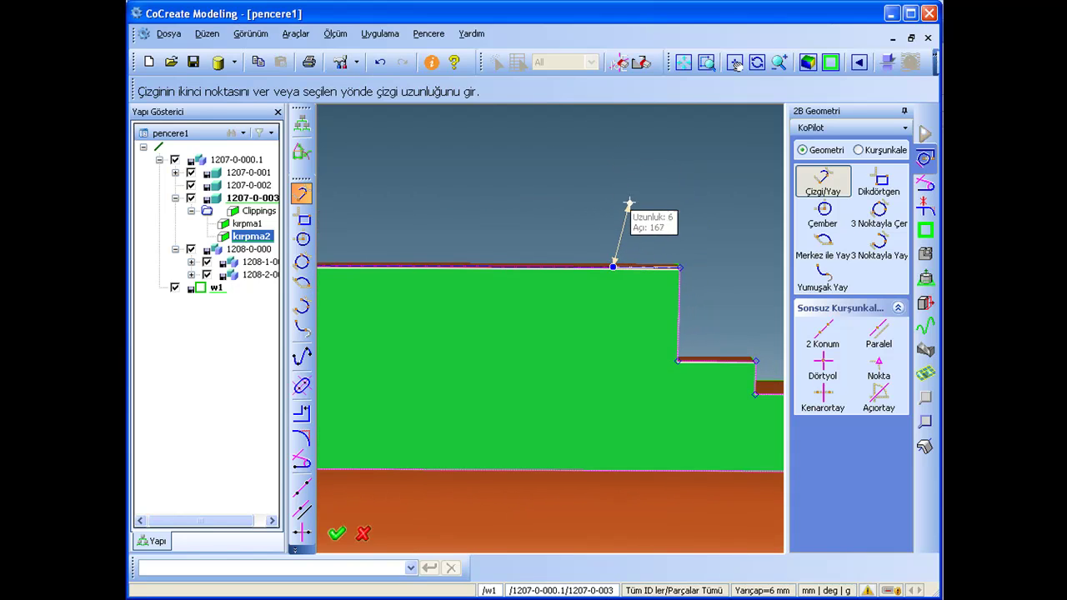
pyautogui.rightClick(624, 198)
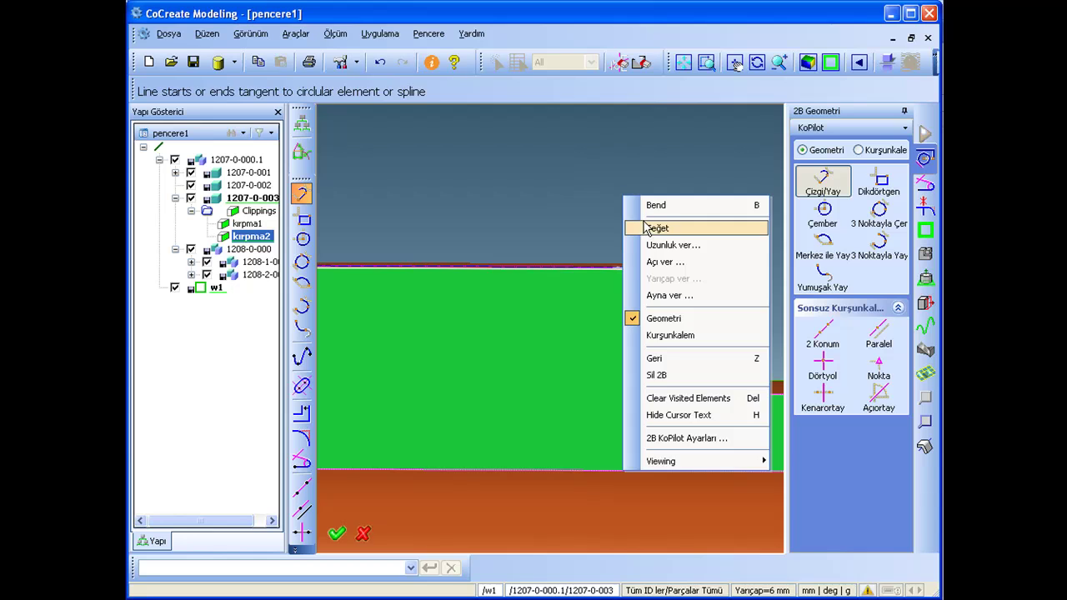
pyautogui.click(671, 244)
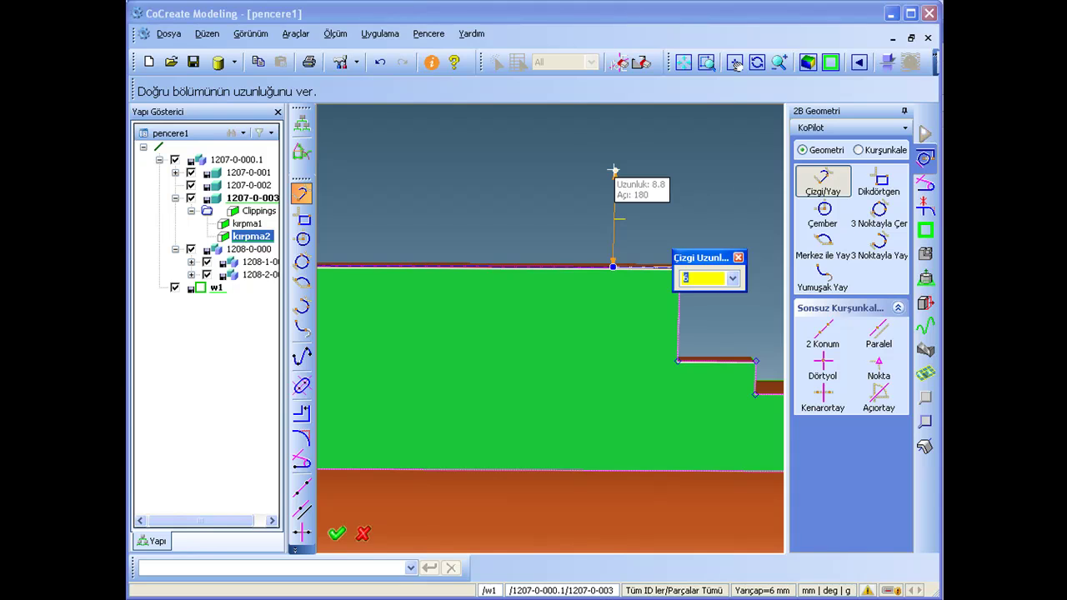
pyautogui.press('Return')
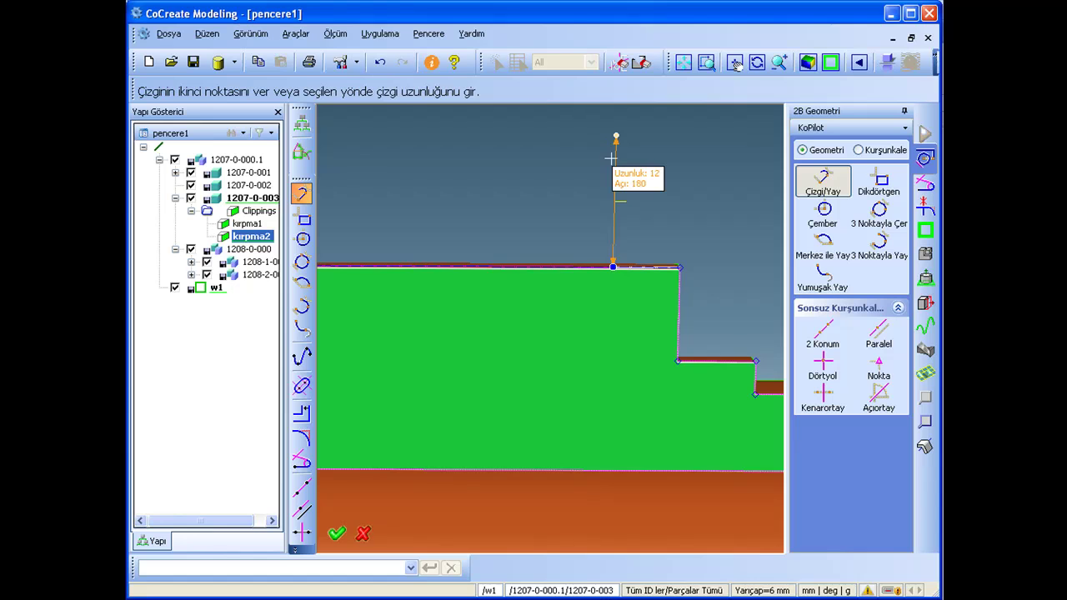
pyautogui.click(615, 140)
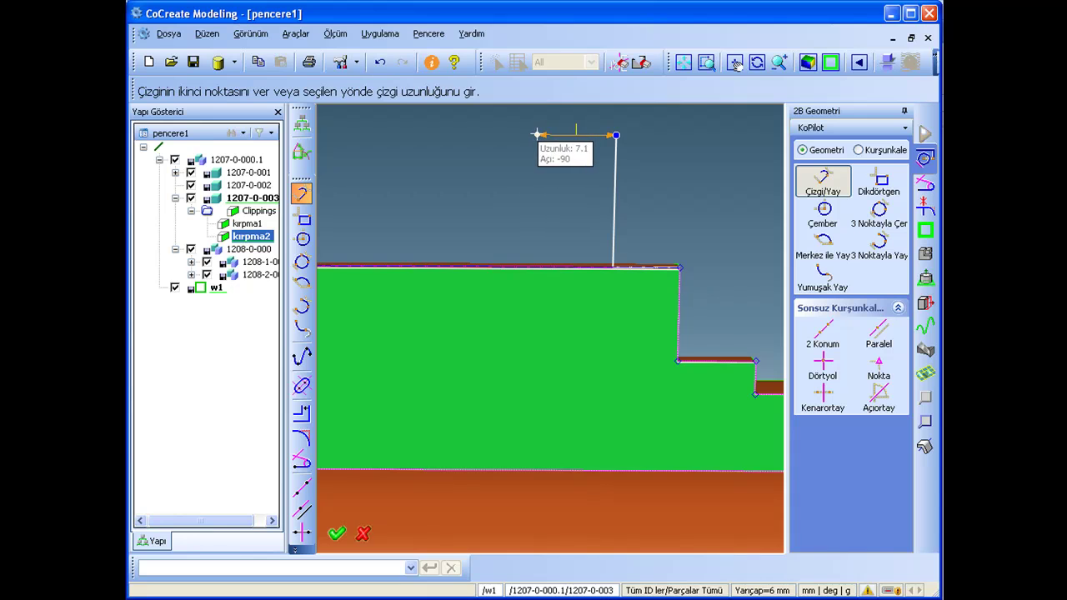
pyautogui.click(538, 135)
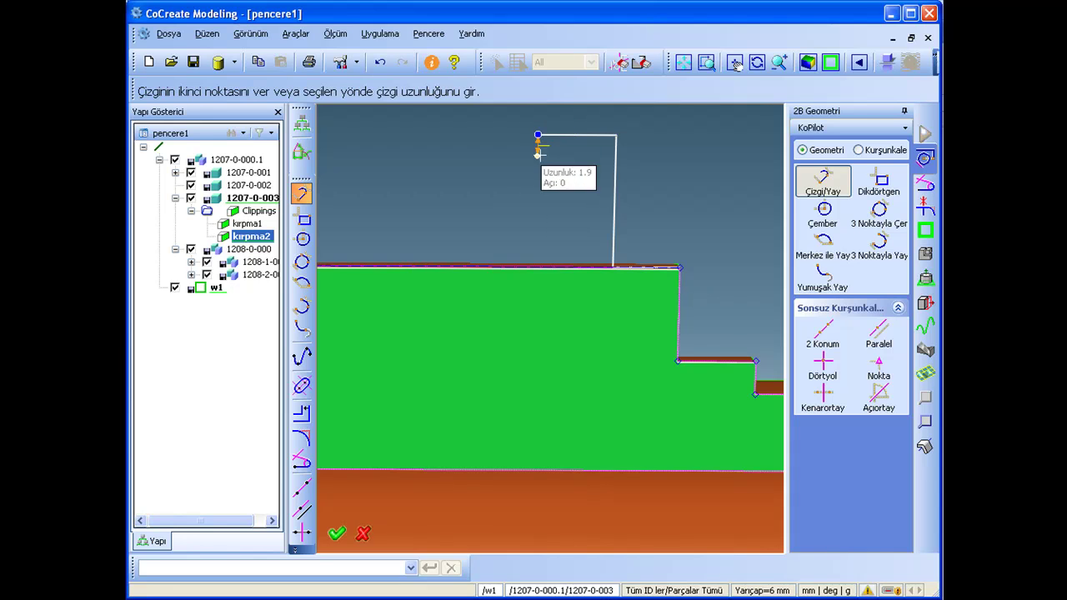
pyautogui.click(535, 264)
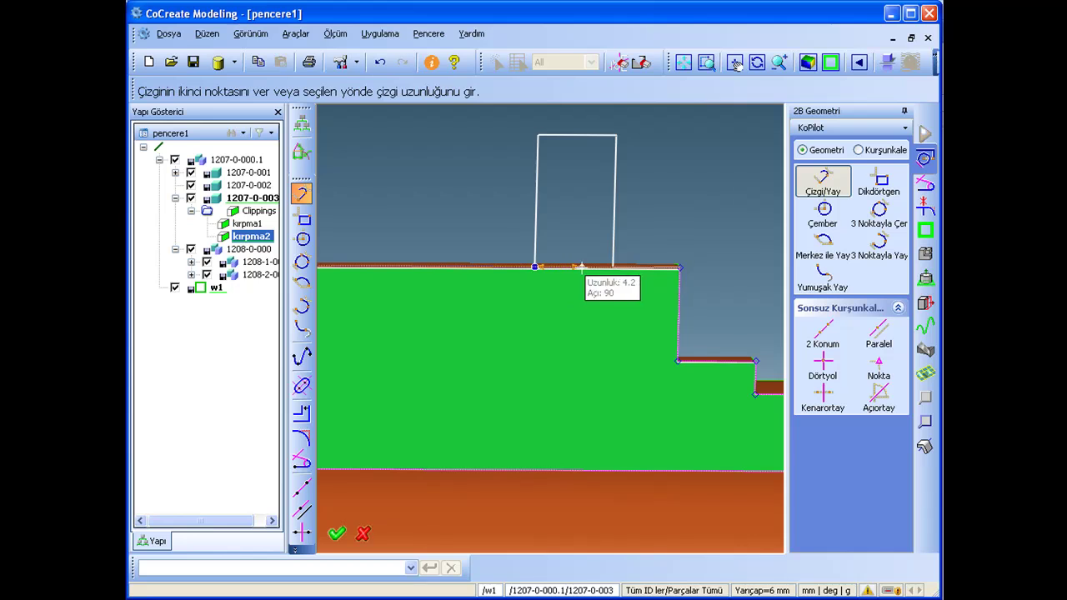
pyautogui.moveTo(629, 381); pyautogui.dragTo(653, 241, button='middle')
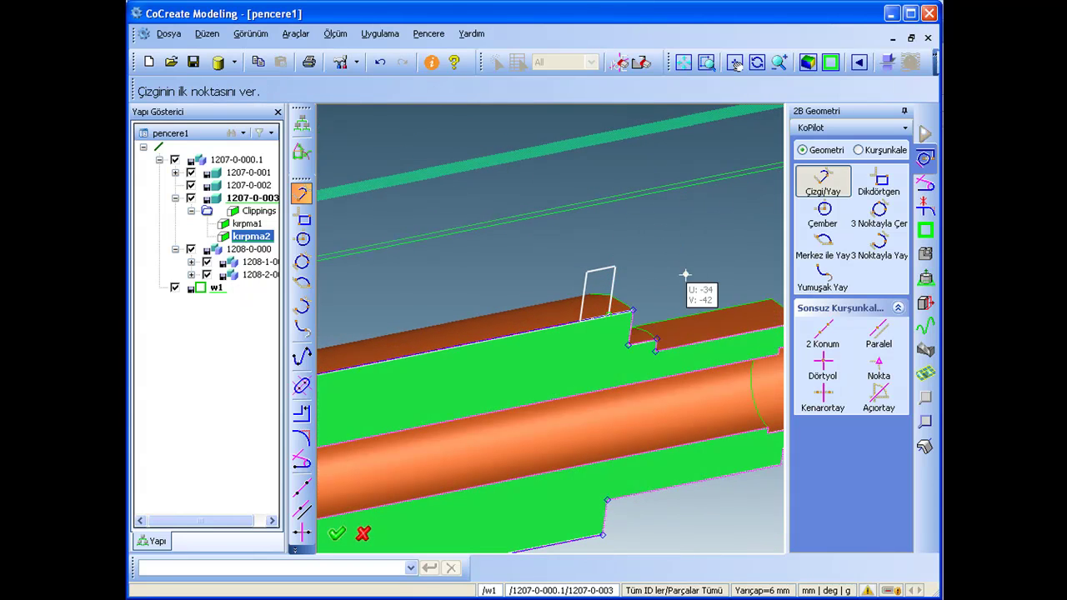
# Revolve the w1 rectangle 360° about the shaft cylinder as new part yeni, adding material
pyautogui.click(926, 281)
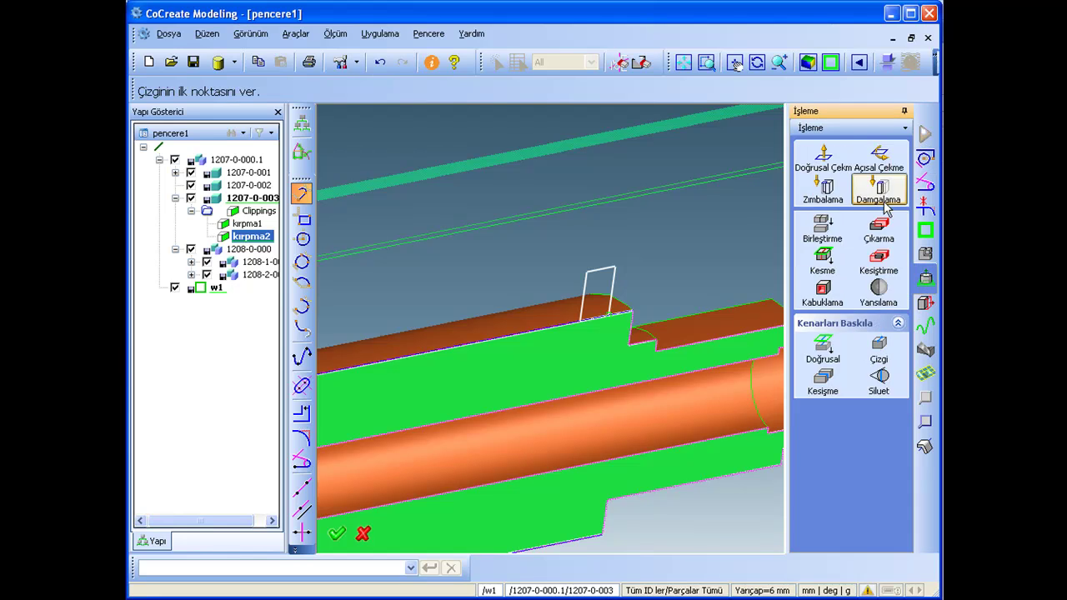
pyautogui.click(879, 159)
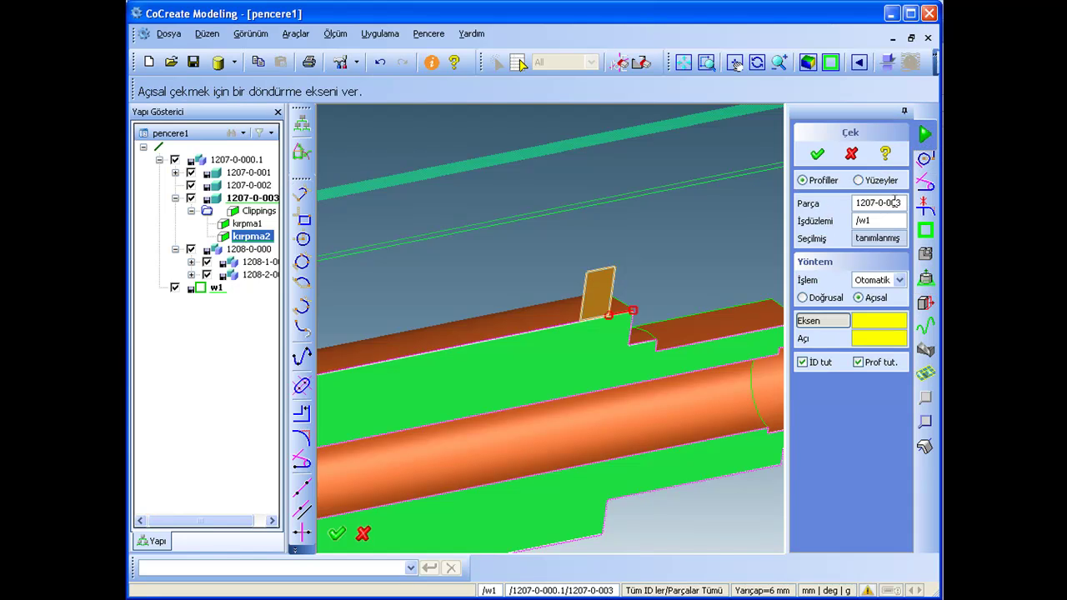
pyautogui.moveTo(900, 203); pyautogui.dragTo(875, 202)
pyautogui.write('yeni')
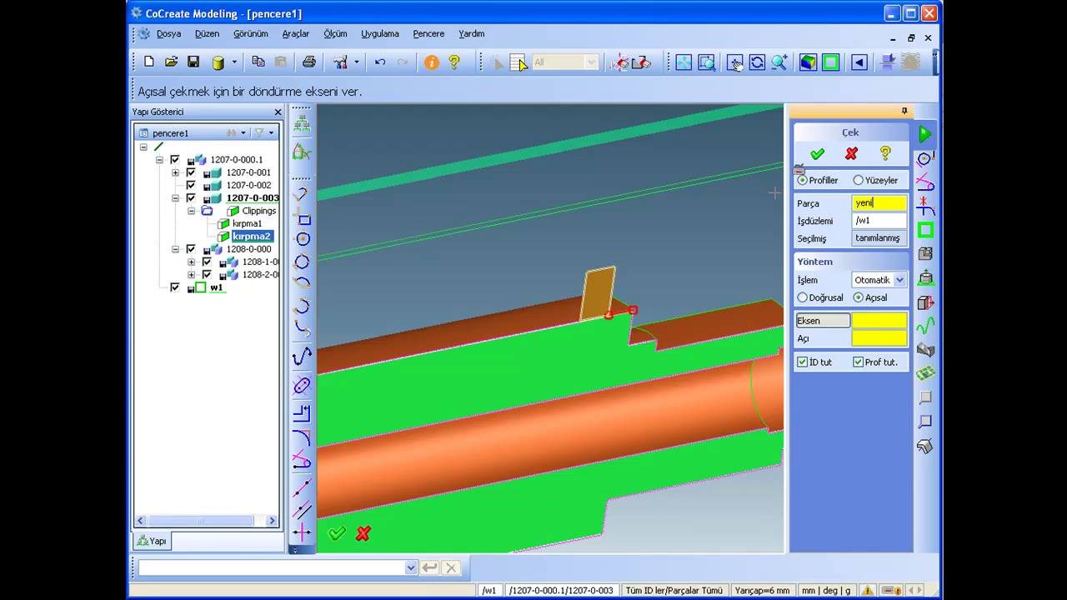
pyautogui.press('Return')
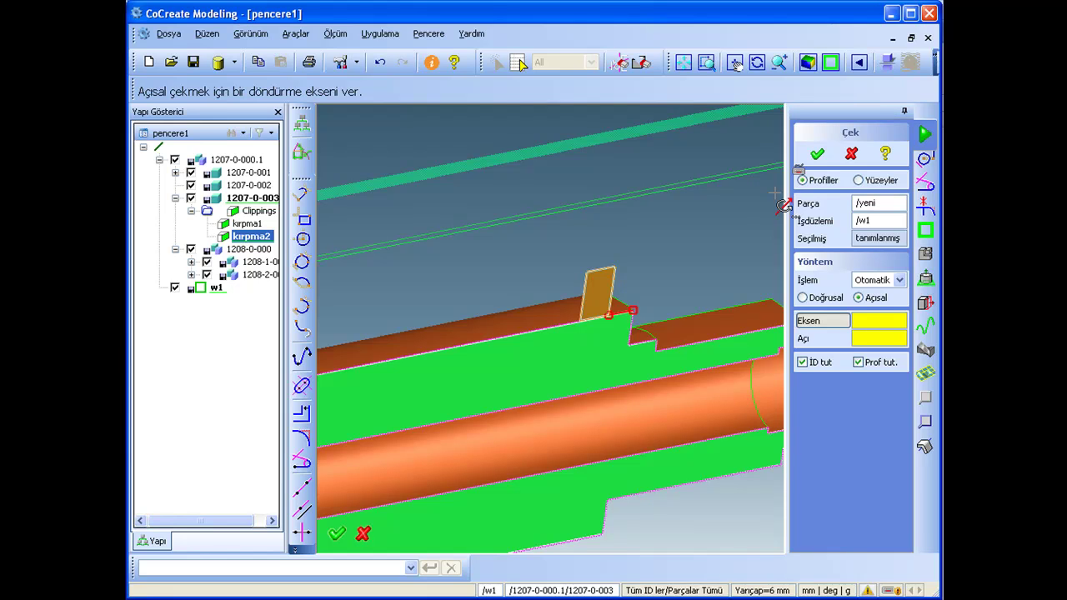
pyautogui.click(900, 280)
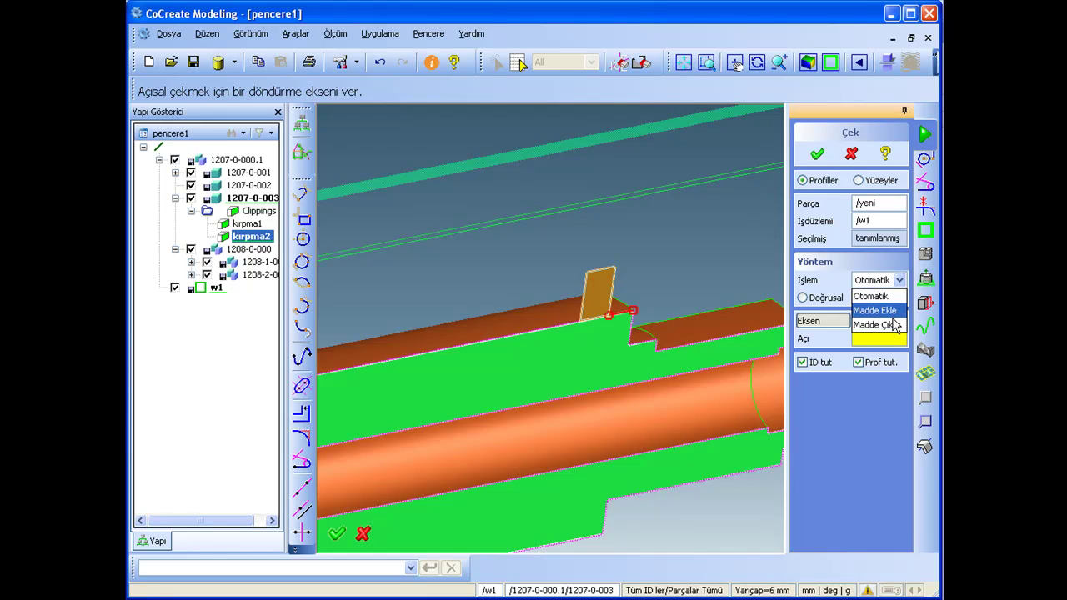
pyautogui.click(873, 311)
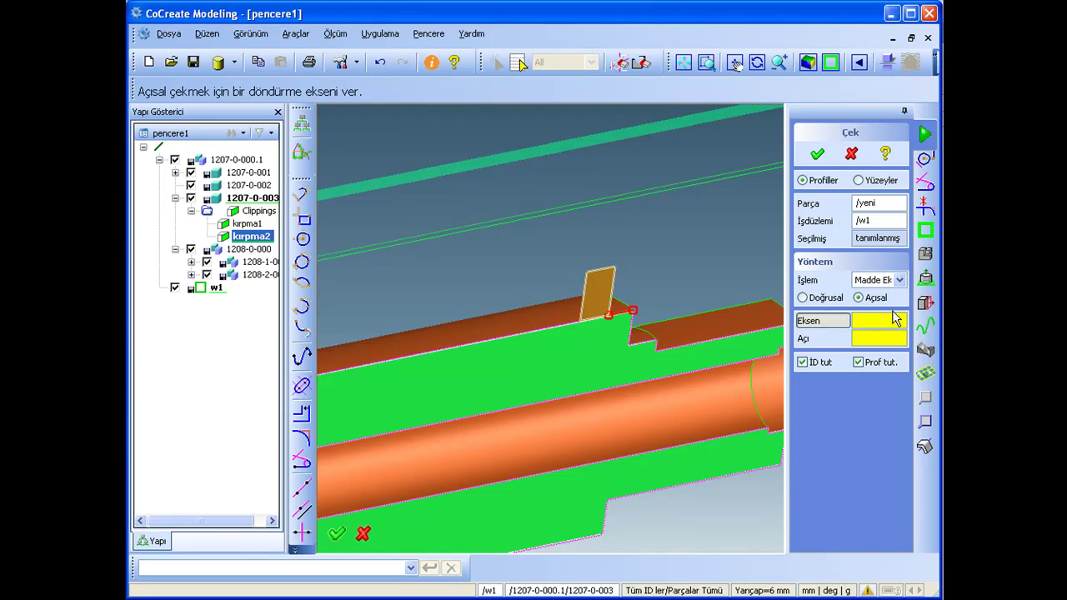
pyautogui.click(635, 434)
pyautogui.write('360')
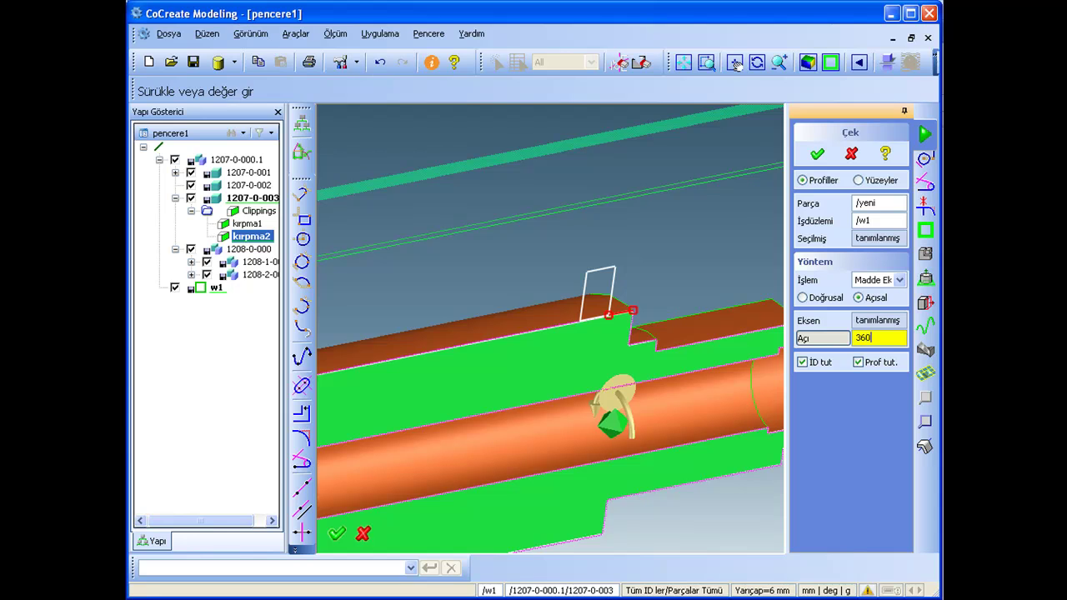
pyautogui.press('Return')
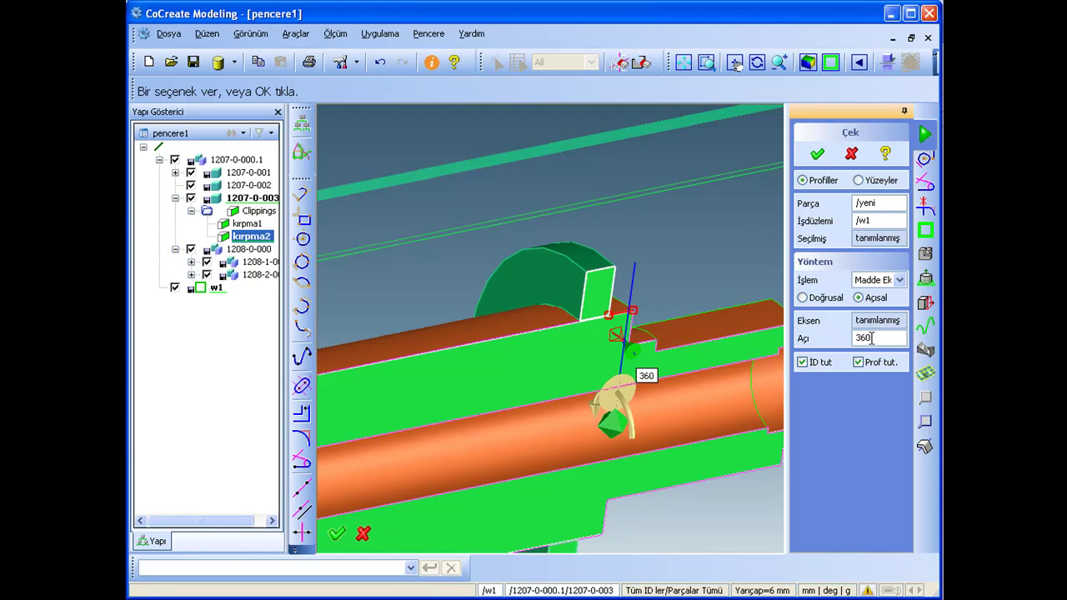
pyautogui.click(817, 153)
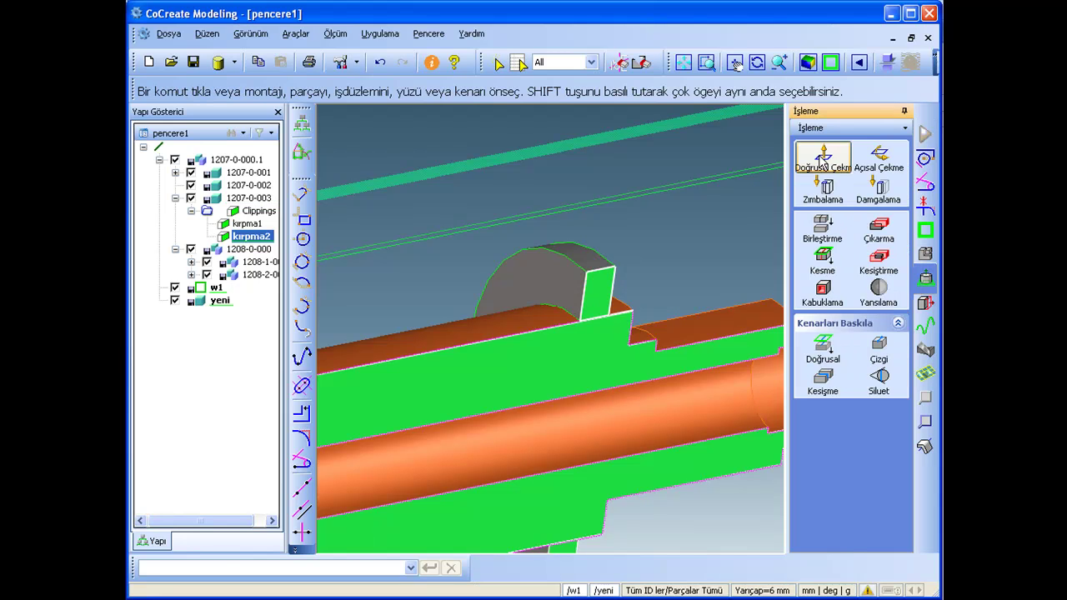
pyautogui.moveTo(671, 282)
pyautogui.mouseDown(button='middle')
pyautogui.moveTo(555, 282)
pyautogui.moveTo(498, 305)
pyautogui.moveTo(534, 306)
pyautogui.moveTo(418, 261)
pyautogui.mouseUp(button='middle')
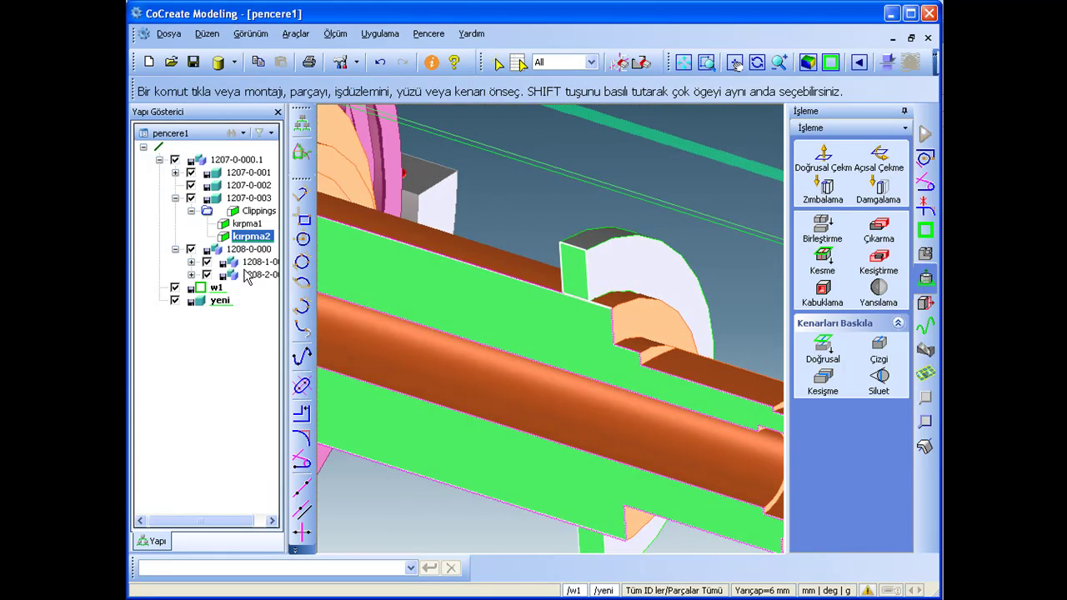
pyautogui.click(233, 239)
pyautogui.moveTo(440, 309); pyautogui.dragTo(446, 275, button='middle')
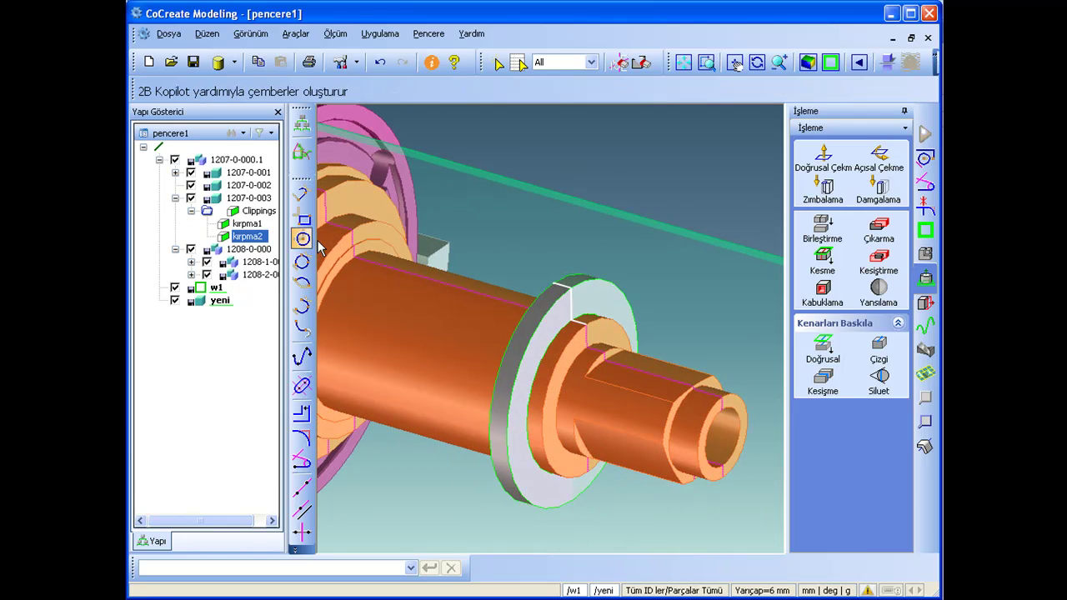
pyautogui.doubleClick(247, 238)
pyautogui.moveTo(442, 330)
pyautogui.mouseDown(button='middle')
pyautogui.moveTo(467, 305)
pyautogui.moveTo(545, 310)
pyautogui.moveTo(543, 334)
pyautogui.moveTo(585, 248)
pyautogui.moveTo(598, 422)
pyautogui.moveTo(610, 428)
pyautogui.moveTo(578, 397)
pyautogui.moveTo(591, 428)
pyautogui.mouseUp(button='middle')
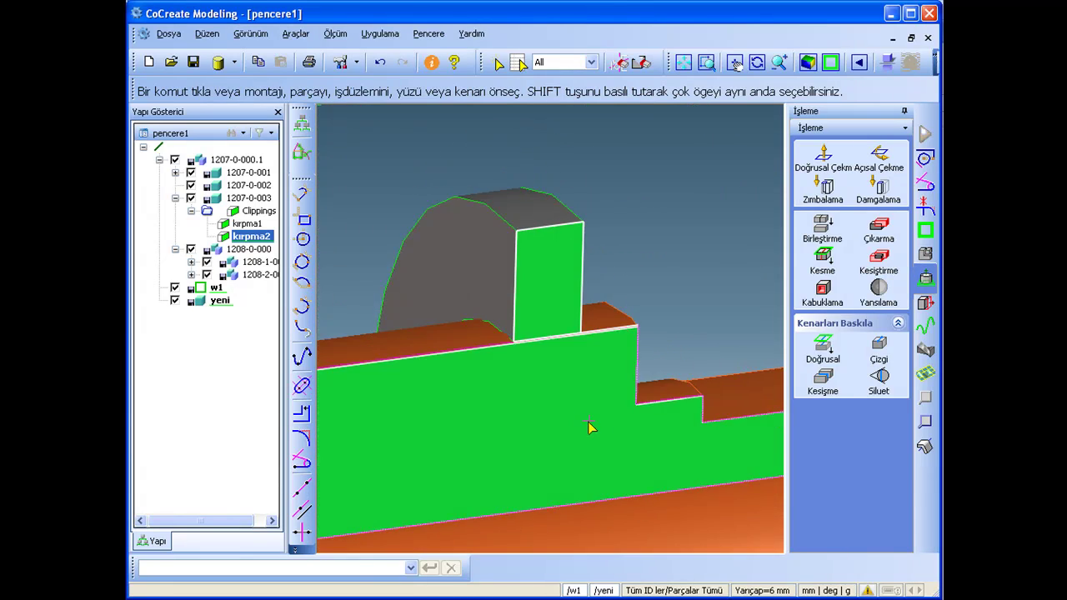
# Delete the old sketch elements from the profile area and switch to line-and-arc drawing
pyautogui.click(618, 63)
pyautogui.moveTo(485, 200)
pyautogui.mouseDown()
pyautogui.moveTo(607, 357)
pyautogui.moveTo(624, 356)
pyautogui.mouseUp()
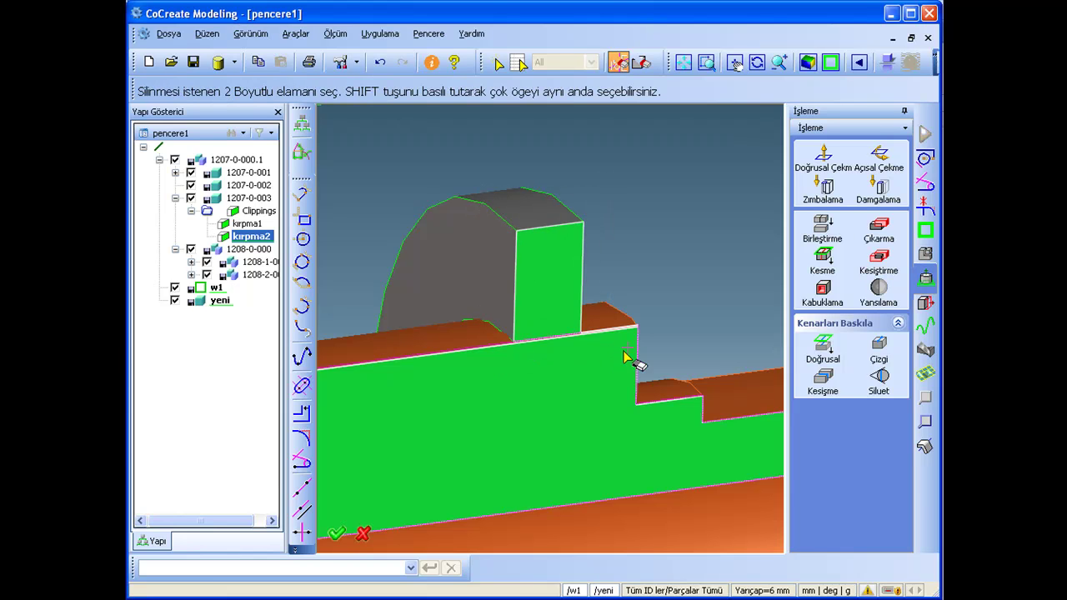
pyautogui.click(925, 158)
pyautogui.click(823, 179)
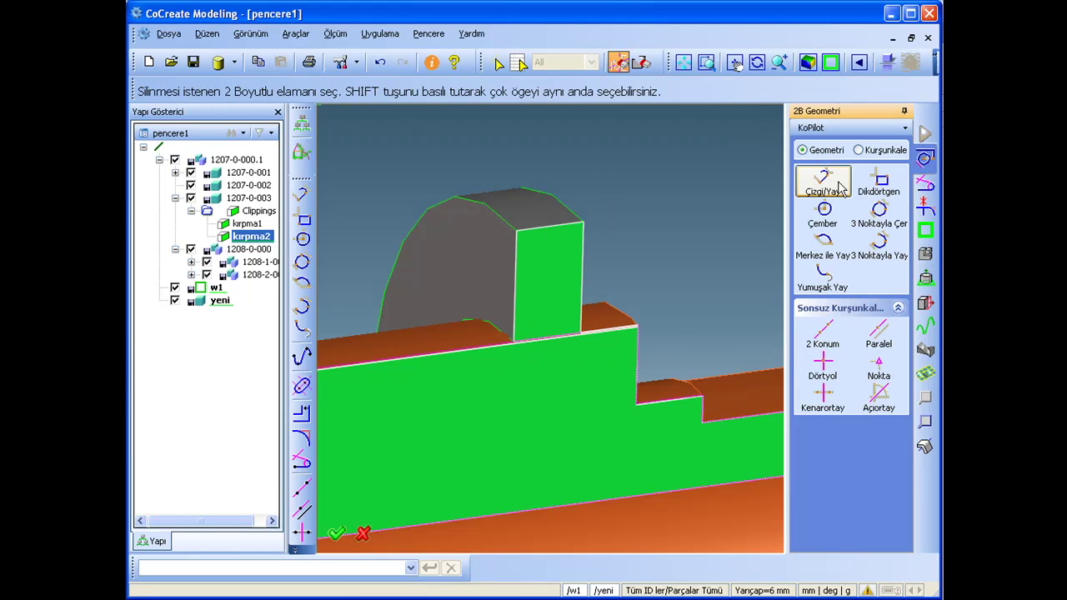
pyautogui.scroll(2, 659, 264)
pyautogui.scroll(2, 689, 287)
pyautogui.scroll(-3, 688, 287)
pyautogui.scroll(2, 595, 321)
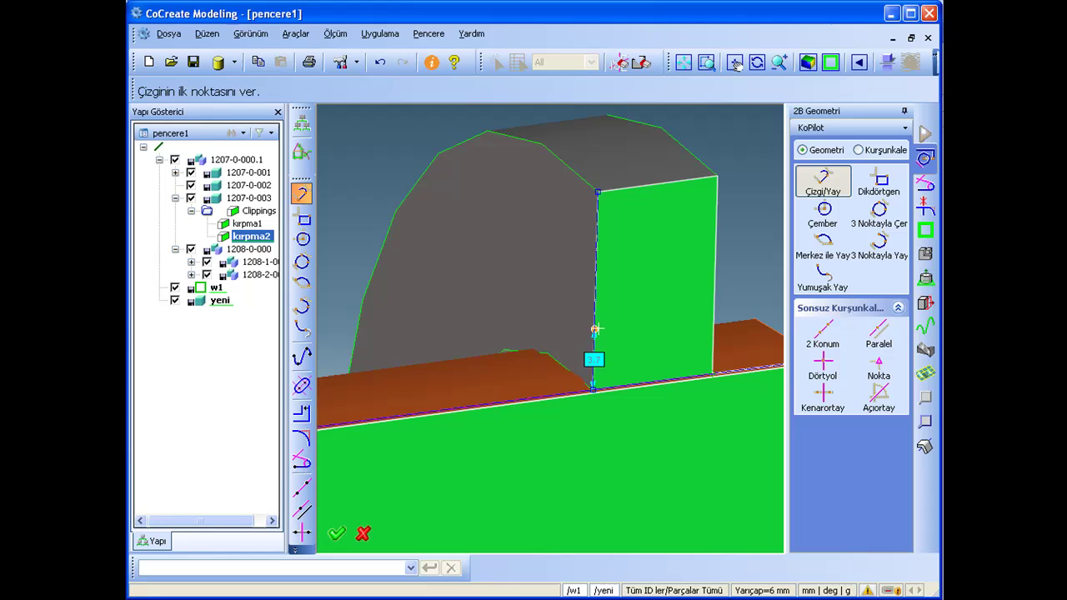
# Draw a closed rectangle starting on the ring edge and extending down across it
pyautogui.click(595, 330)
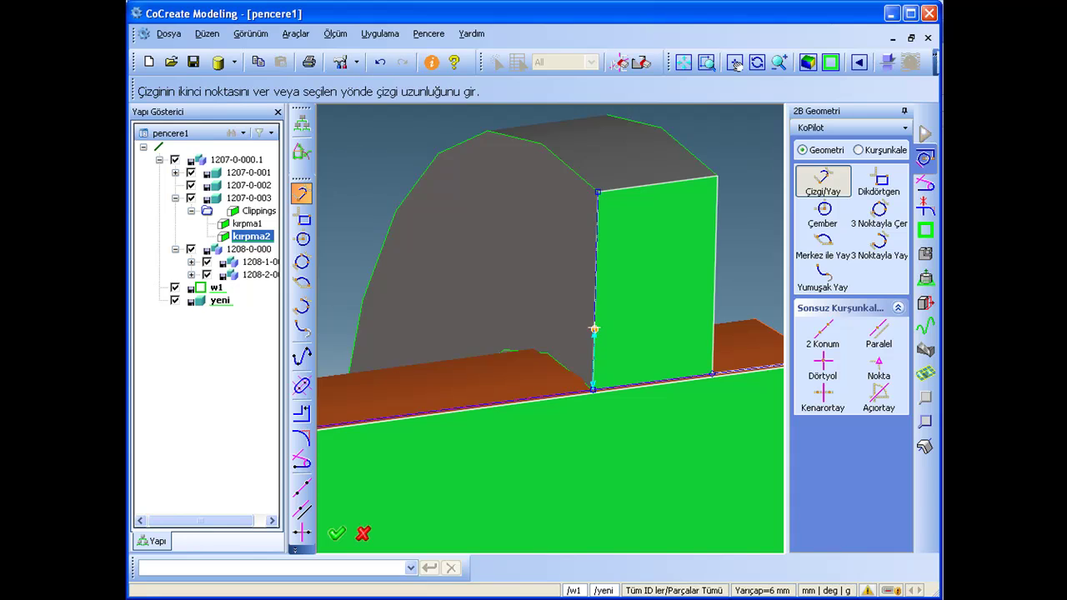
pyautogui.click(549, 335)
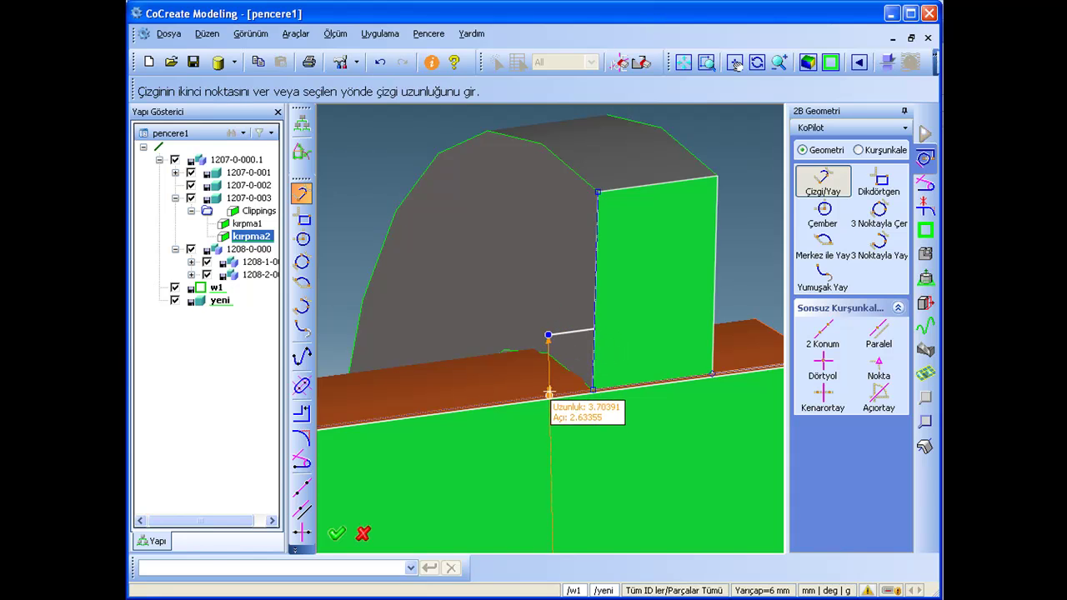
pyautogui.click(549, 426)
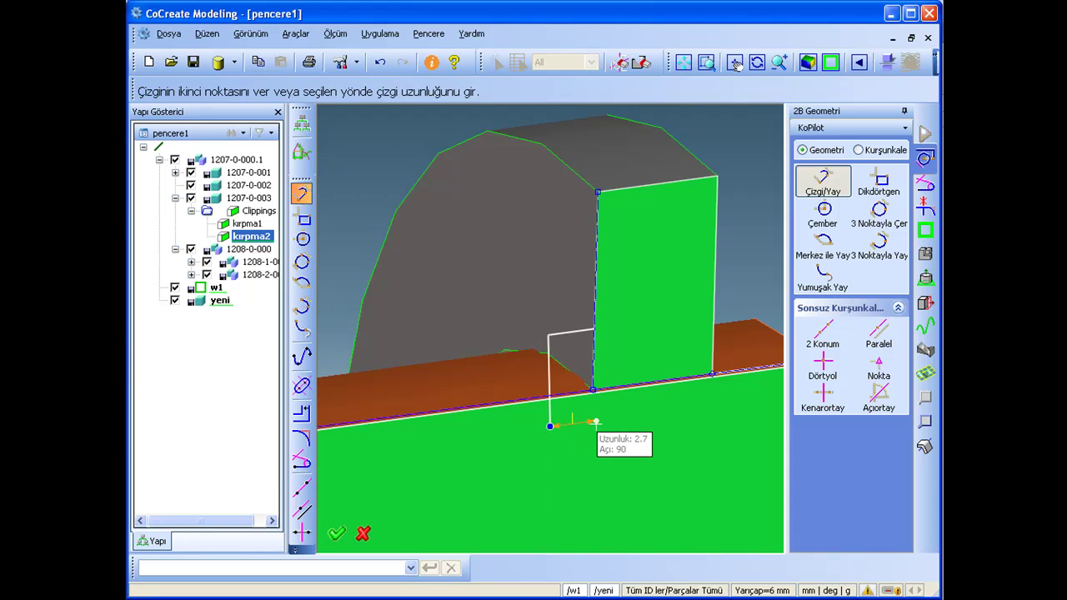
pyautogui.click(592, 420)
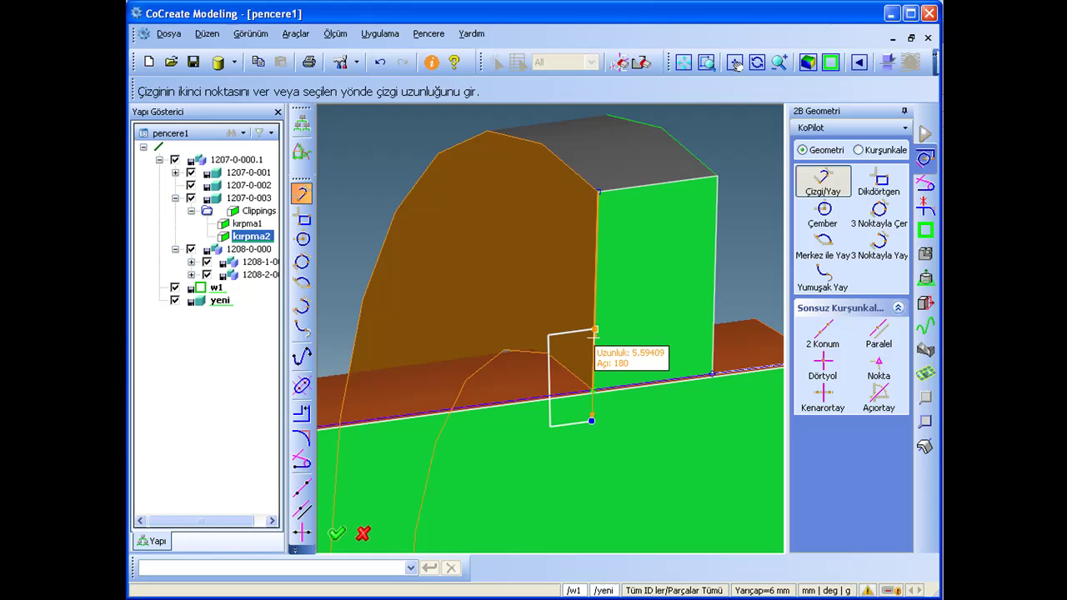
pyautogui.click(594, 330)
pyautogui.scroll(3, 596, 337)
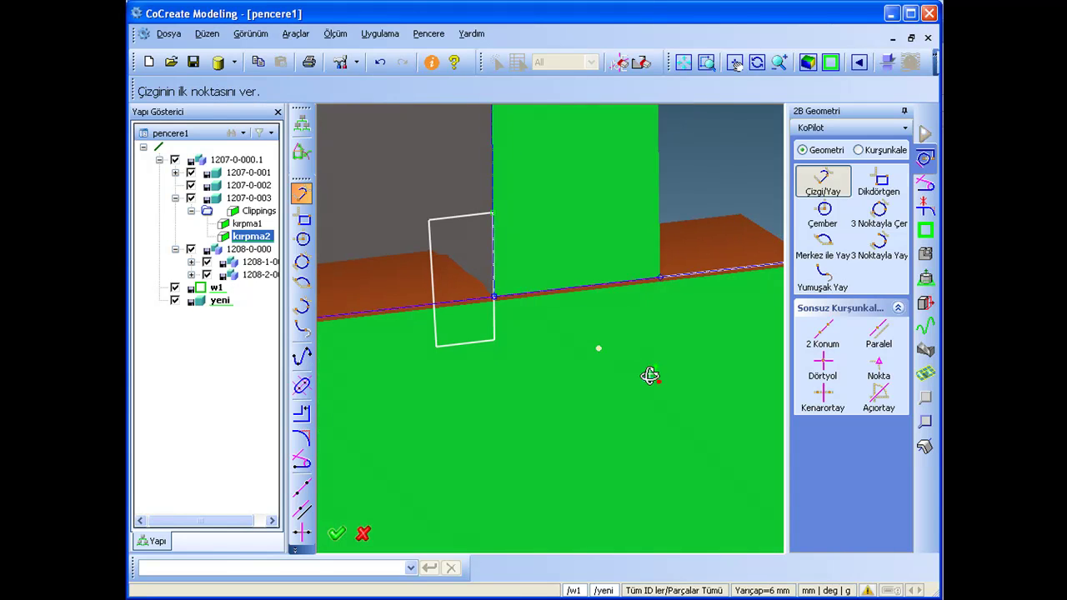
pyautogui.moveTo(617, 375)
pyautogui.mouseDown(button='middle')
pyautogui.moveTo(648, 334)
pyautogui.moveTo(640, 404)
pyautogui.mouseUp(button='middle')
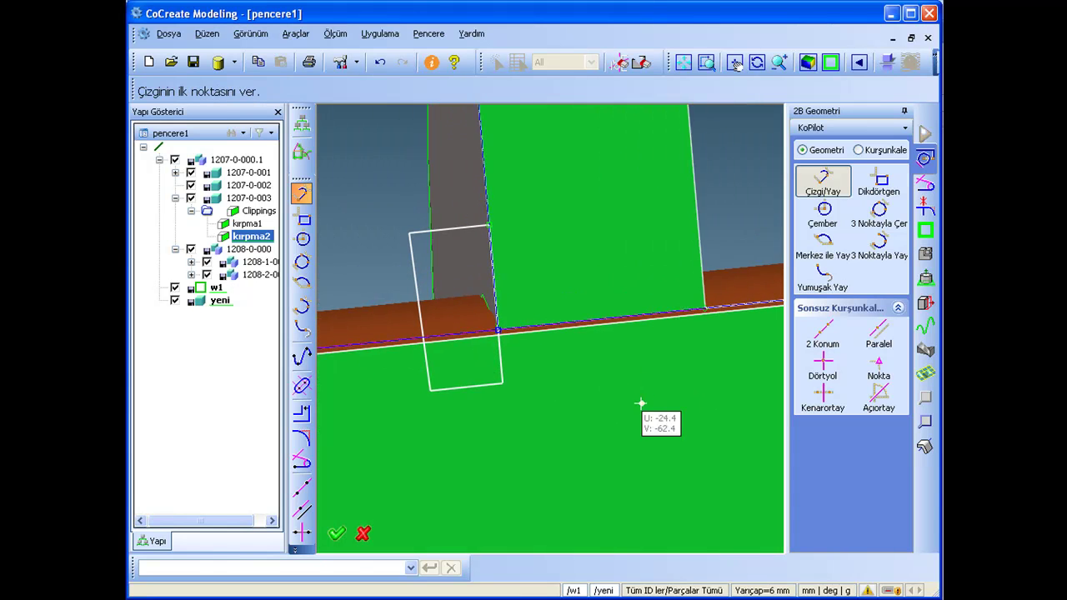
# Round the rectangle's lower-left and lower-right corners with 1 mm 2D fillets
pyautogui.click(925, 185)
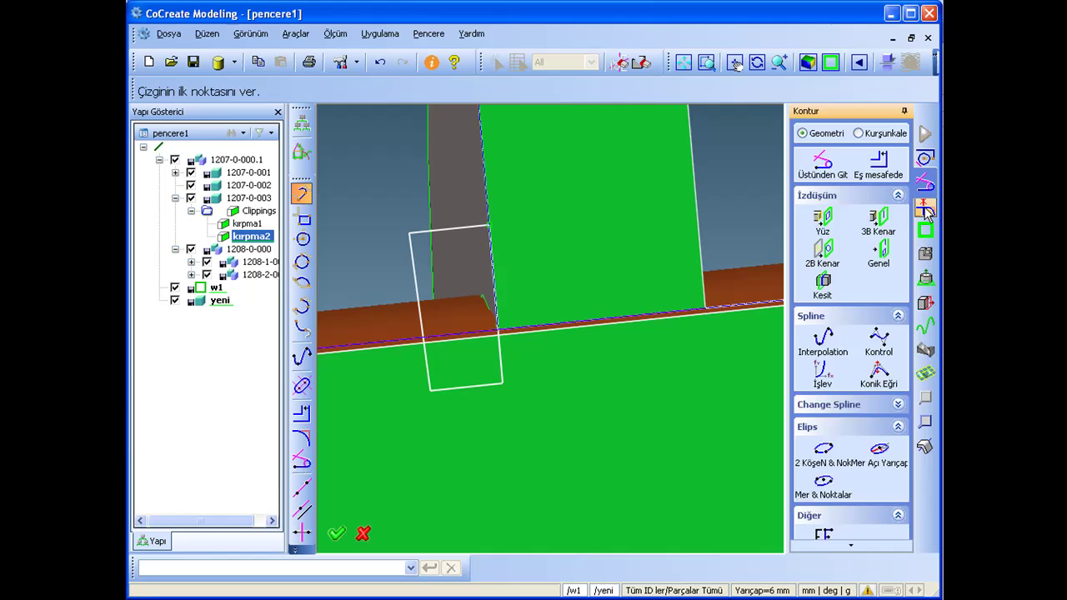
pyautogui.click(925, 206)
pyautogui.click(821, 488)
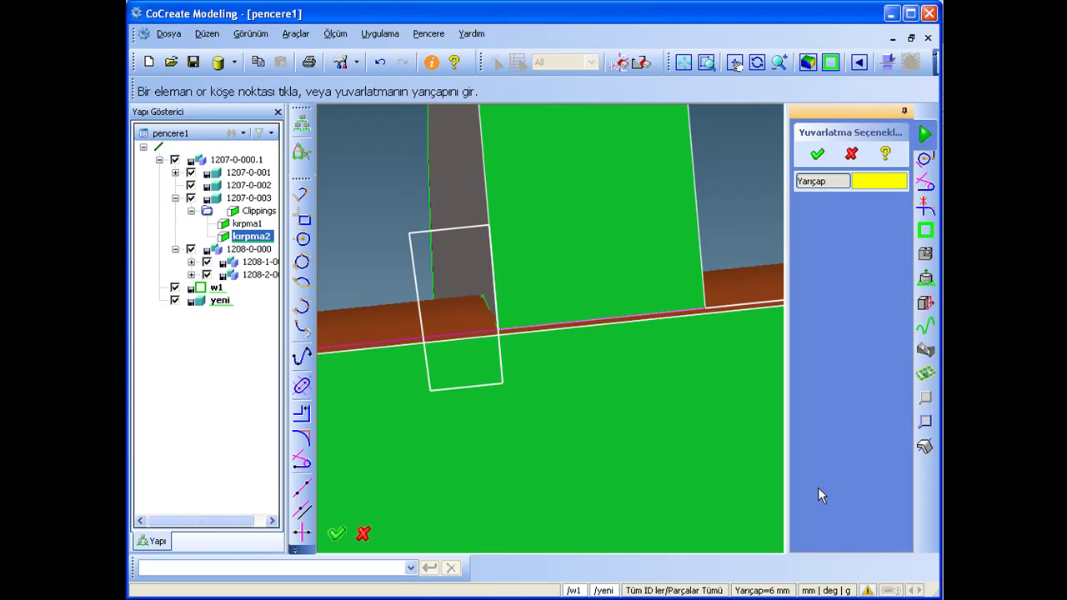
pyautogui.write('1')
pyautogui.click(430, 391)
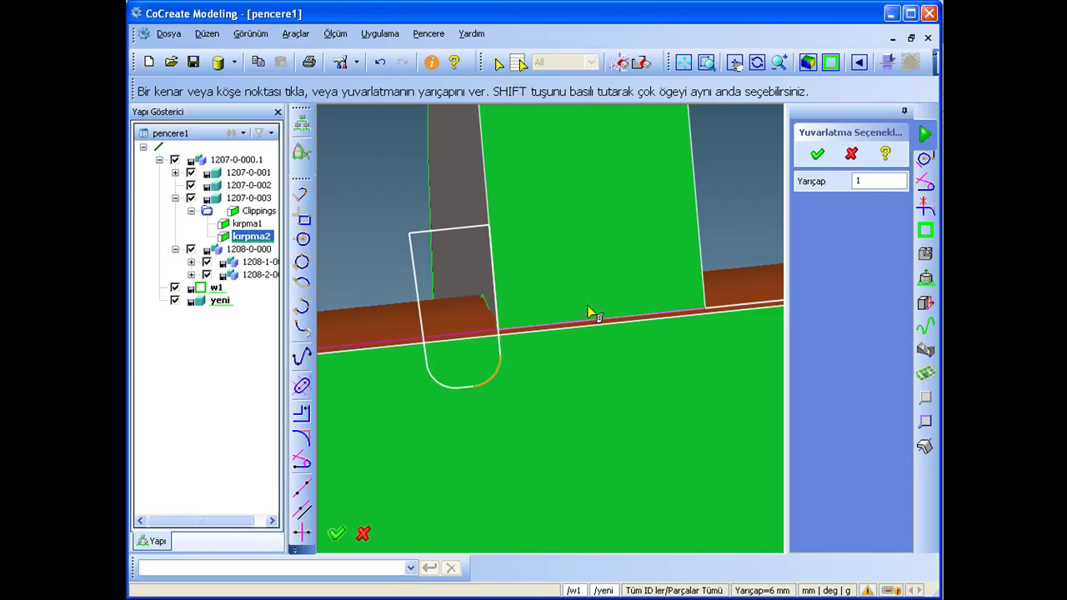
pyautogui.click(817, 154)
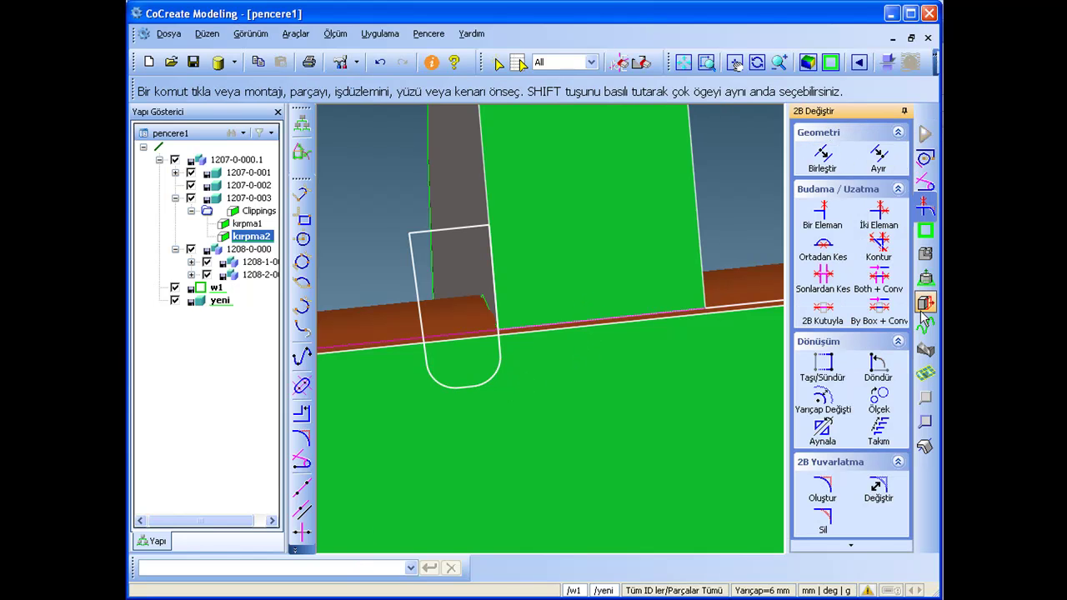
# Angular-pull the profile 360° about the shaft centre line, removing material from part 1207-0-003
pyautogui.click(927, 280)
pyautogui.click(878, 160)
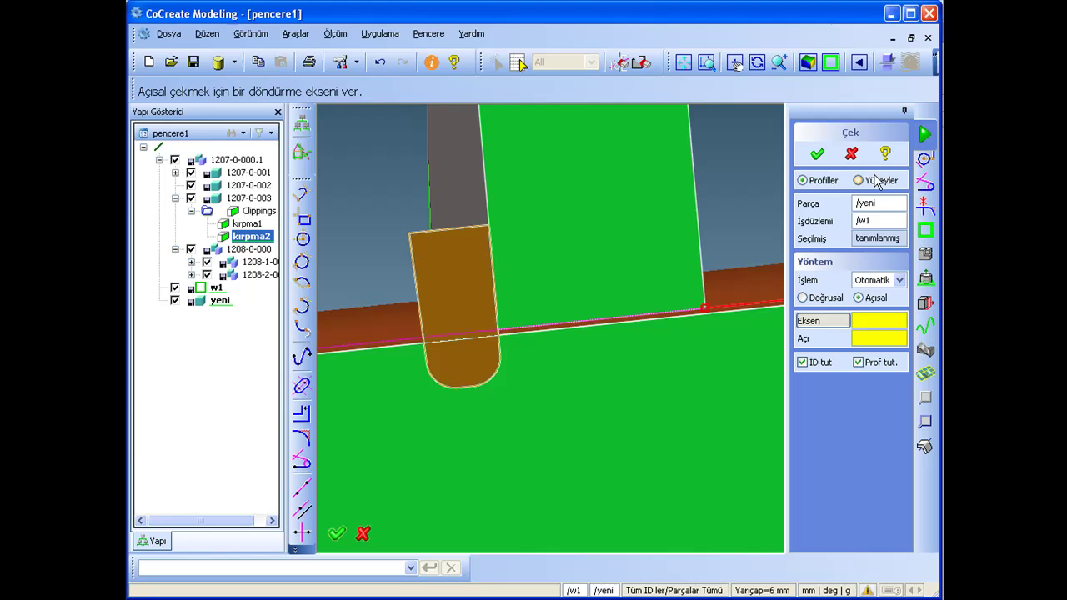
pyautogui.click(837, 206)
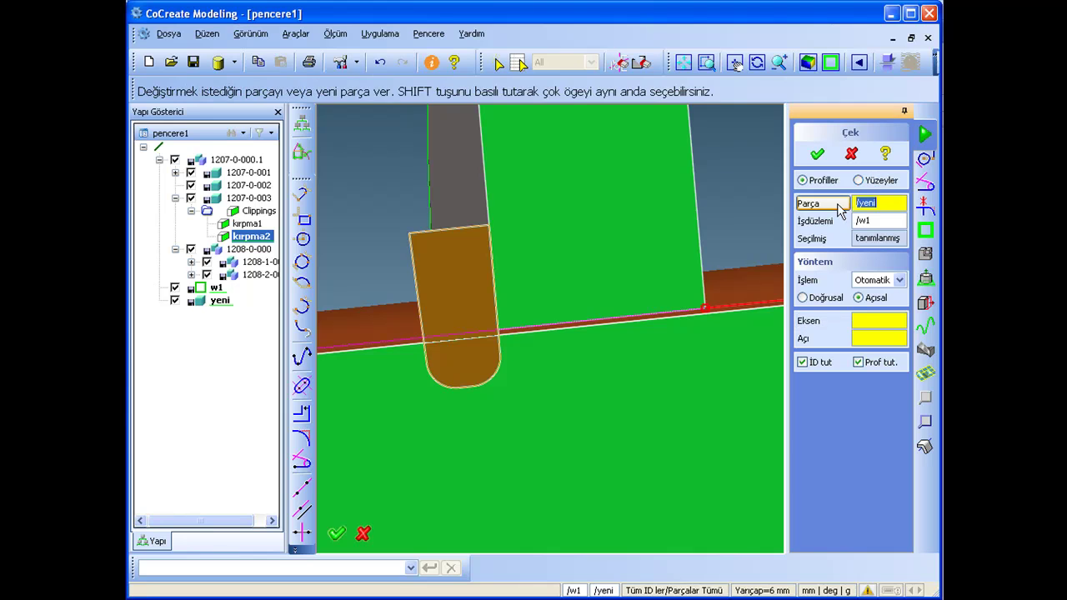
pyautogui.click(368, 431)
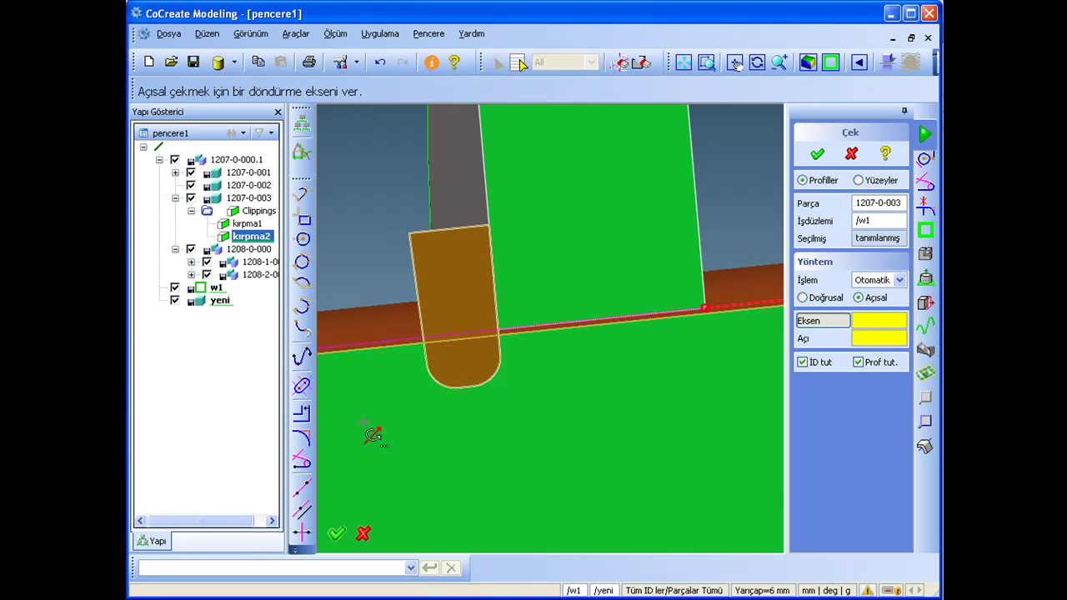
pyautogui.click(899, 281)
pyautogui.click(883, 320)
pyautogui.moveTo(678, 436); pyautogui.dragTo(607, 207, button='middle')
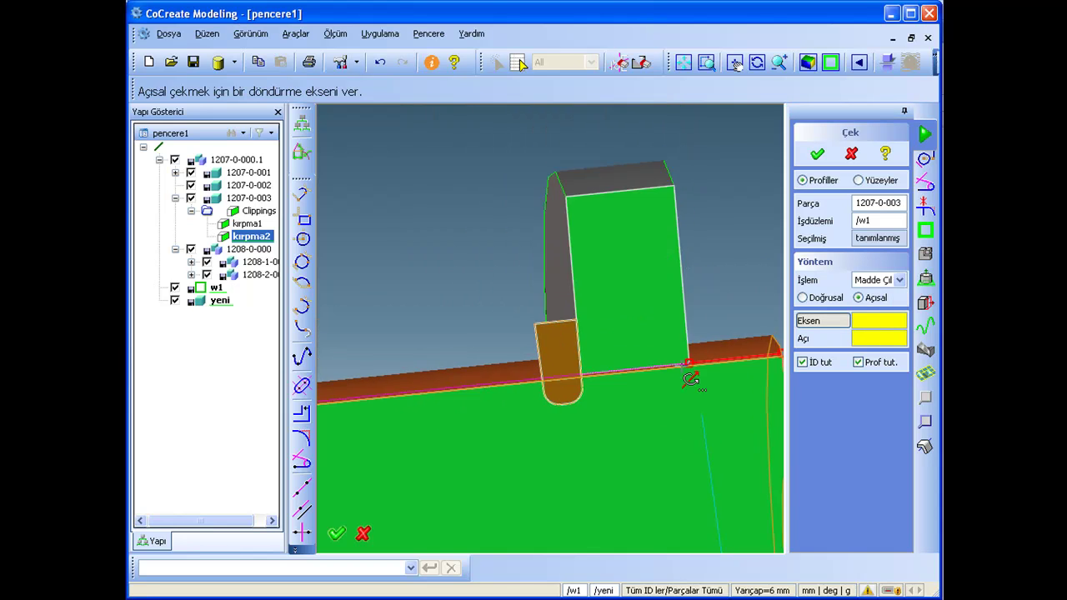
pyautogui.click(567, 466)
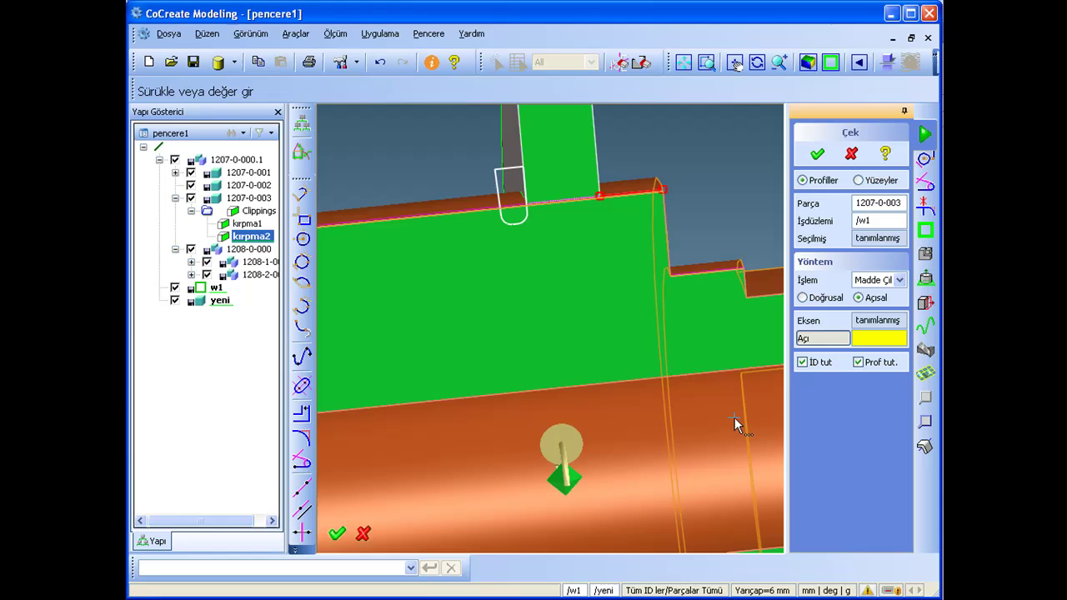
pyautogui.rightClick(875, 338)
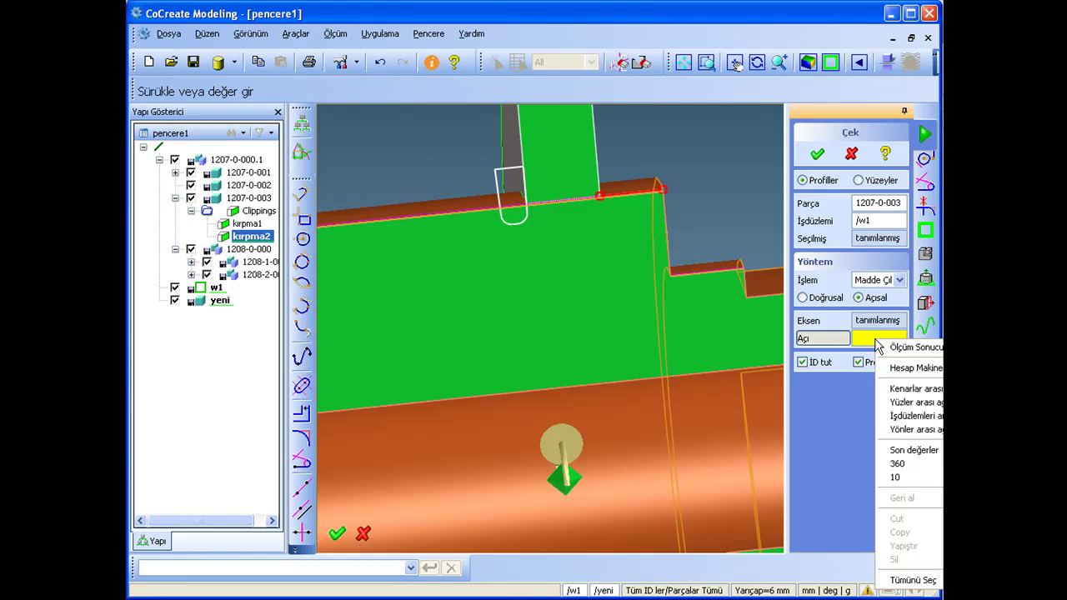
pyautogui.click(901, 468)
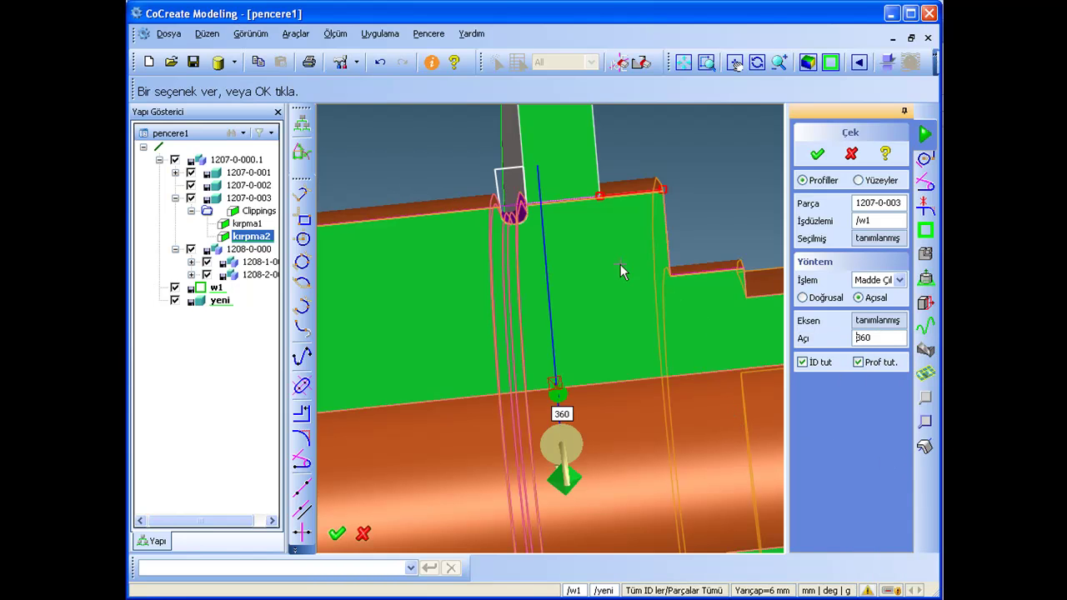
pyautogui.moveTo(634, 275); pyautogui.dragTo(648, 309, button='middle')
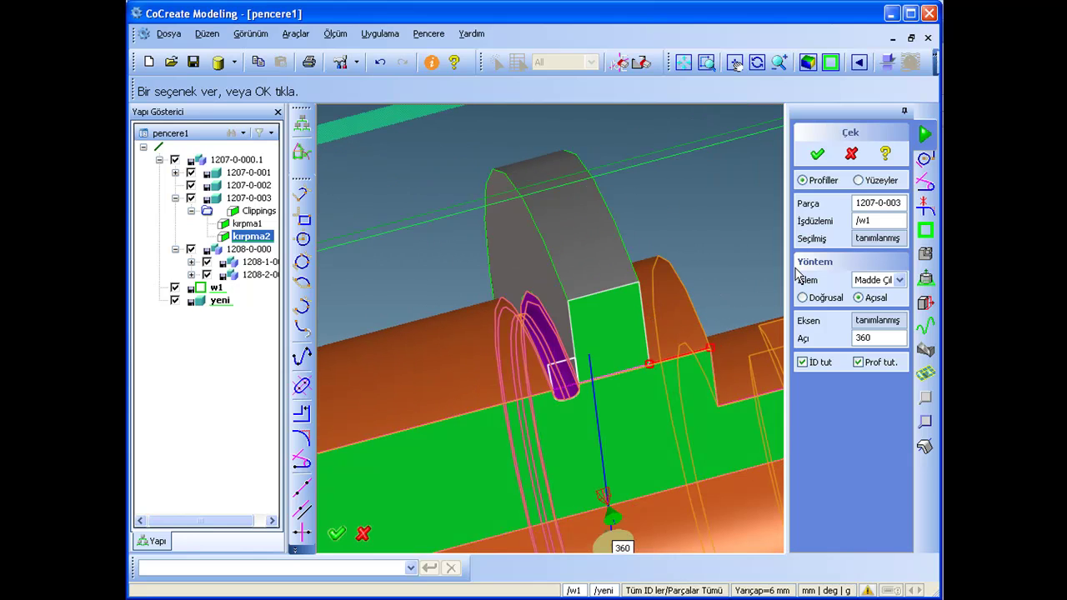
pyautogui.click(819, 155)
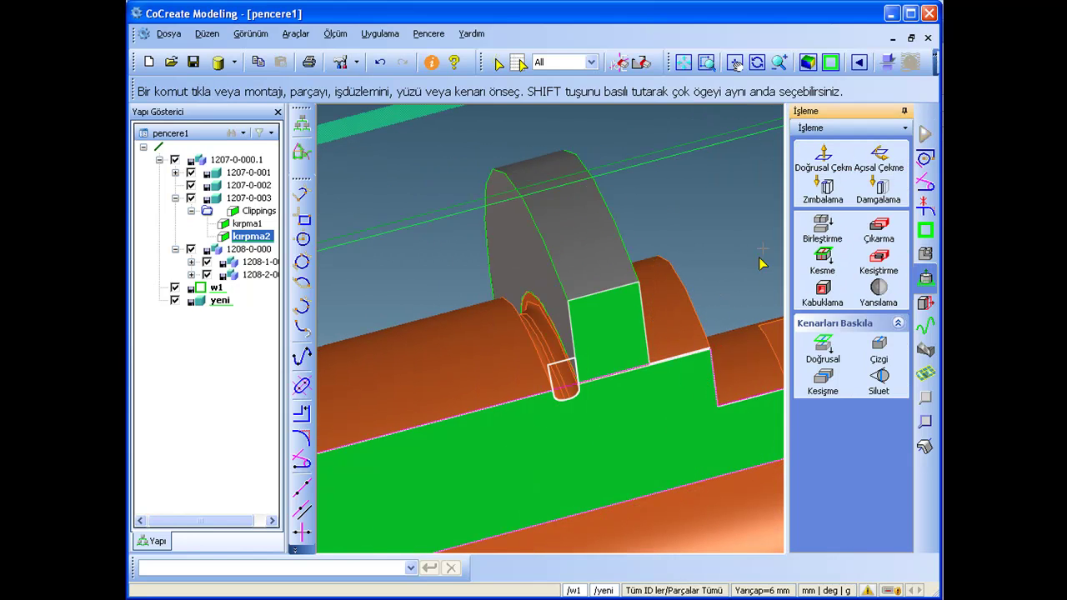
# Preview the kırpma1 and kırpma2 sections, then turn clipping off and hide workplane w1
pyautogui.moveTo(725, 241); pyautogui.dragTo(748, 274, button='middle')
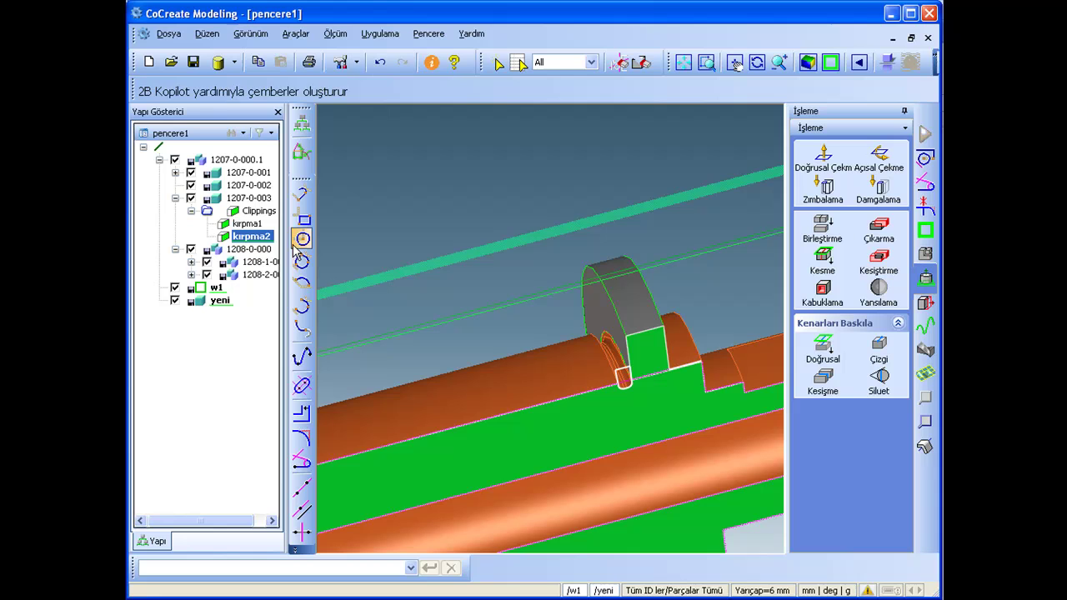
pyautogui.click(251, 225)
pyautogui.click(251, 241)
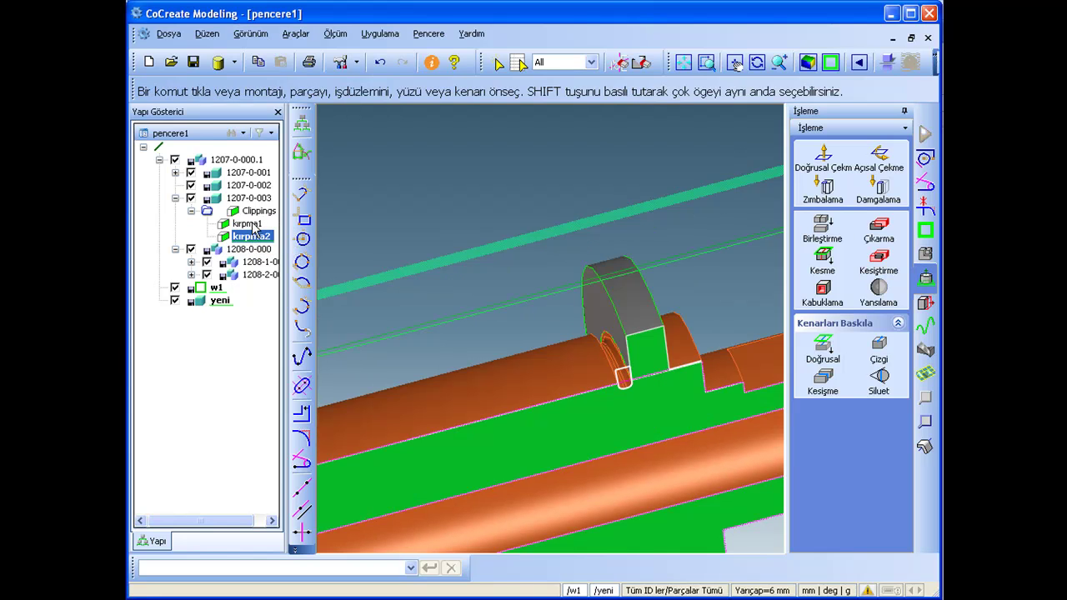
pyautogui.click(248, 240)
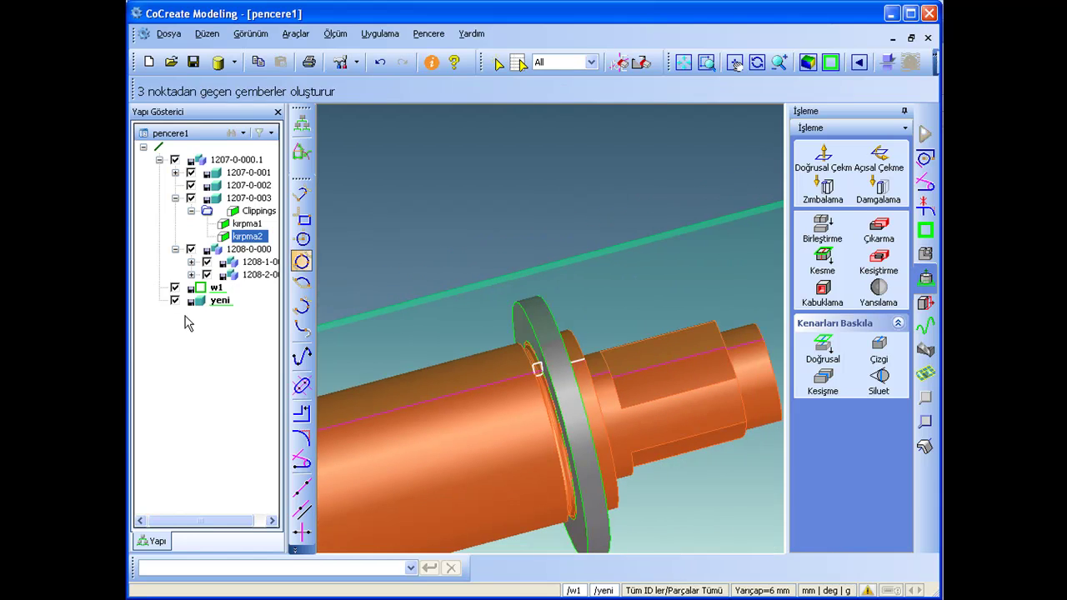
pyautogui.click(174, 288)
# Orbit and zoom out to view the whole assembly with the grooved shaft and new ring
pyautogui.moveTo(353, 301); pyautogui.dragTo(397, 303, button='middle')
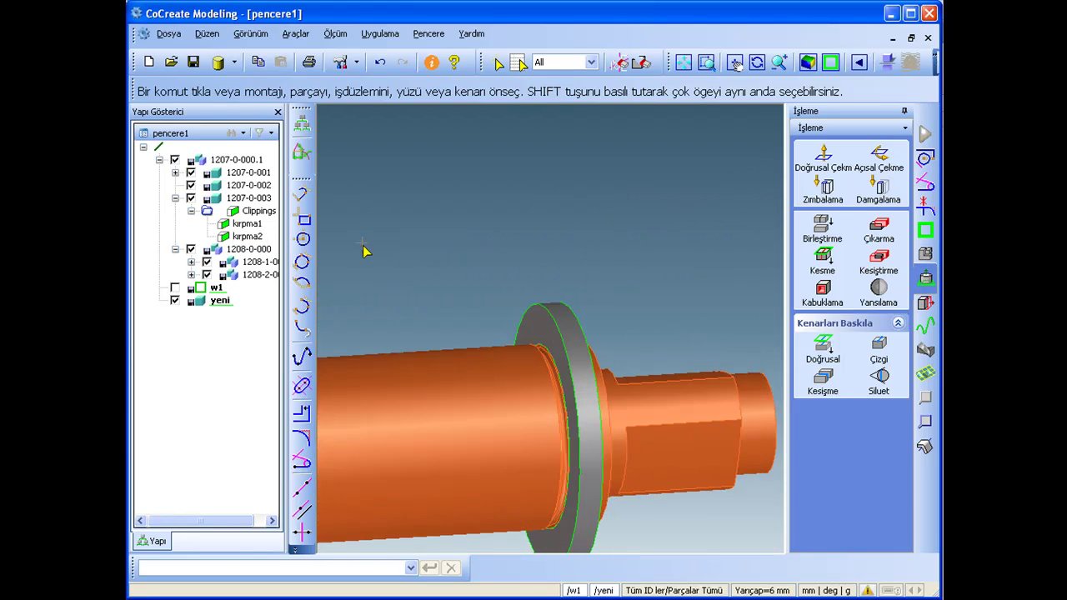
pyautogui.scroll(5, 405, 317)
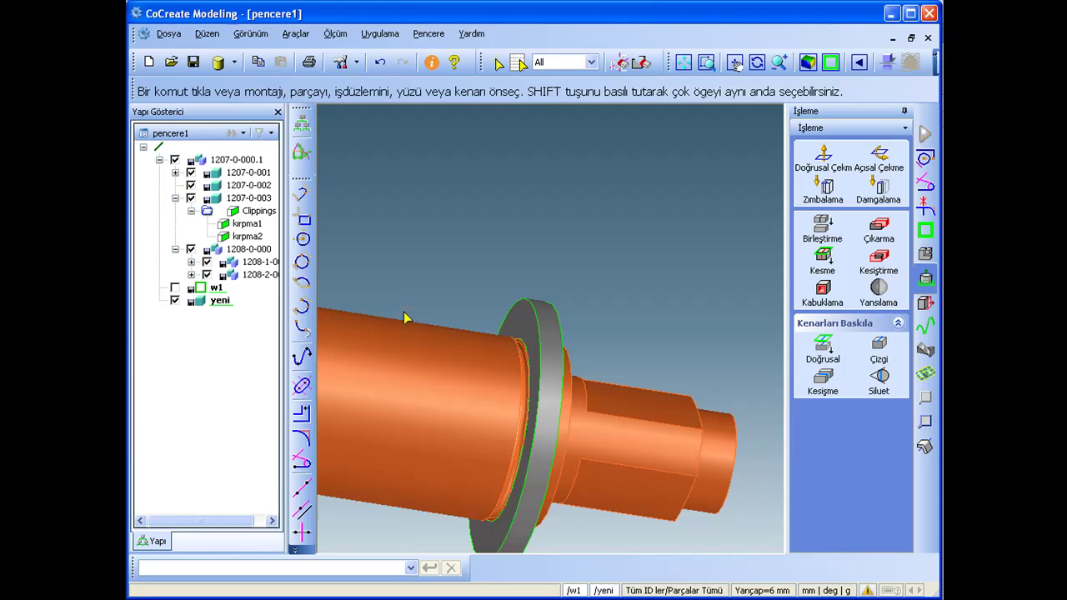
pyautogui.moveTo(434, 395); pyautogui.dragTo(469, 377, button='middle')
pyautogui.scroll(-2, 471, 377)
pyautogui.scroll(-2, 453, 369)
pyautogui.scroll(-2, 474, 381)
pyautogui.scroll(-2, 462, 231)
pyautogui.scroll(-2, 544, 172)
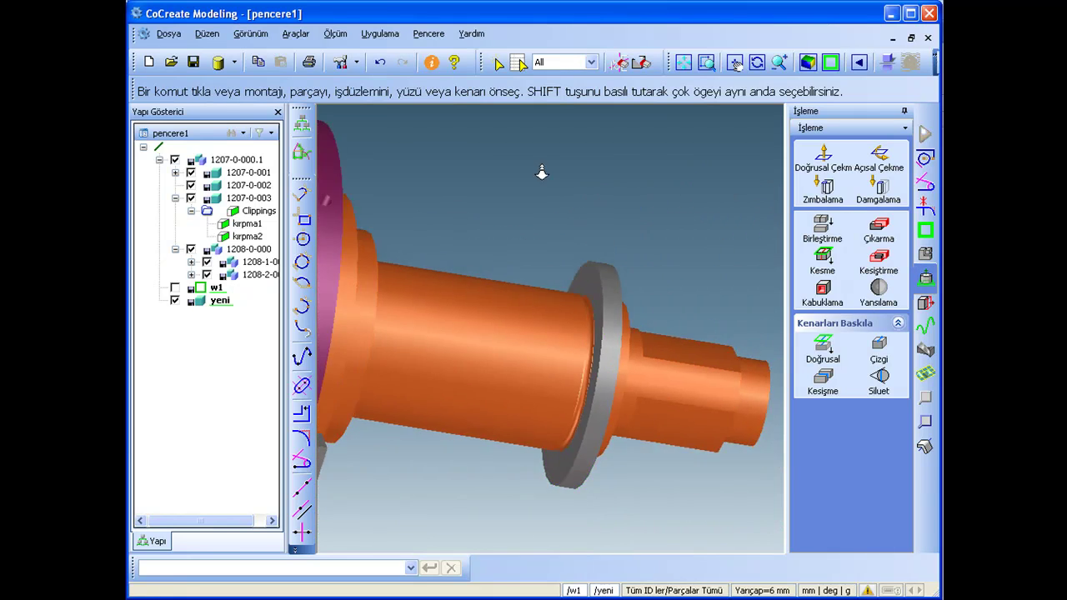
pyautogui.moveTo(543, 172); pyautogui.dragTo(543, 169, button='middle')
pyautogui.scroll(-2, 546, 224)
pyautogui.moveTo(547, 224)
pyautogui.mouseDown(button='middle')
pyautogui.moveTo(522, 265)
pyautogui.moveTo(545, 304)
pyautogui.mouseUp(button='middle')
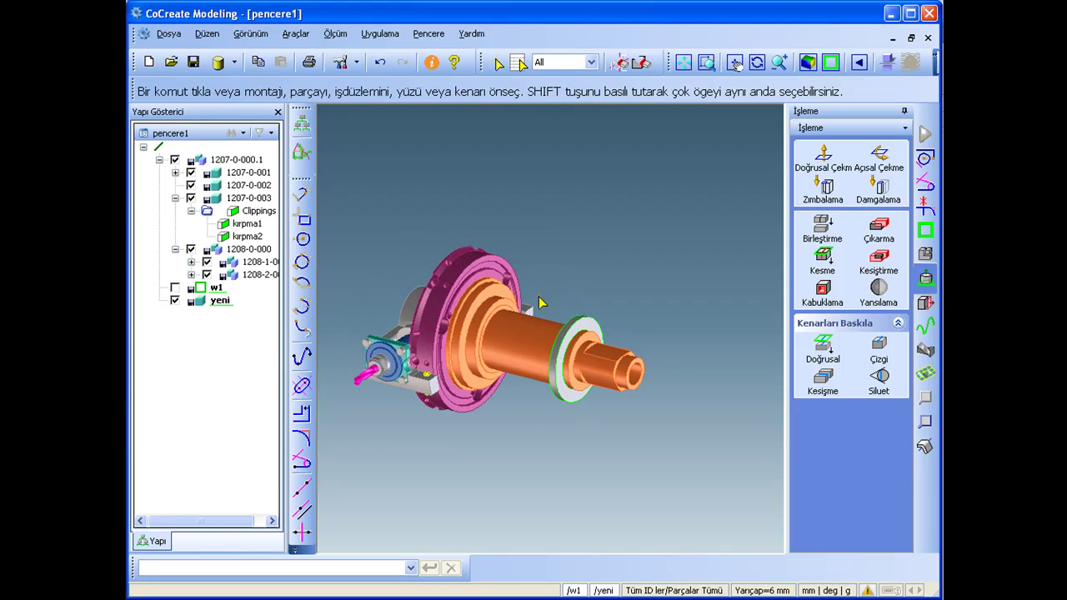
# Compare the kırpma1 and kırpma2 section cuts again, then switch clipping off
pyautogui.click(250, 225)
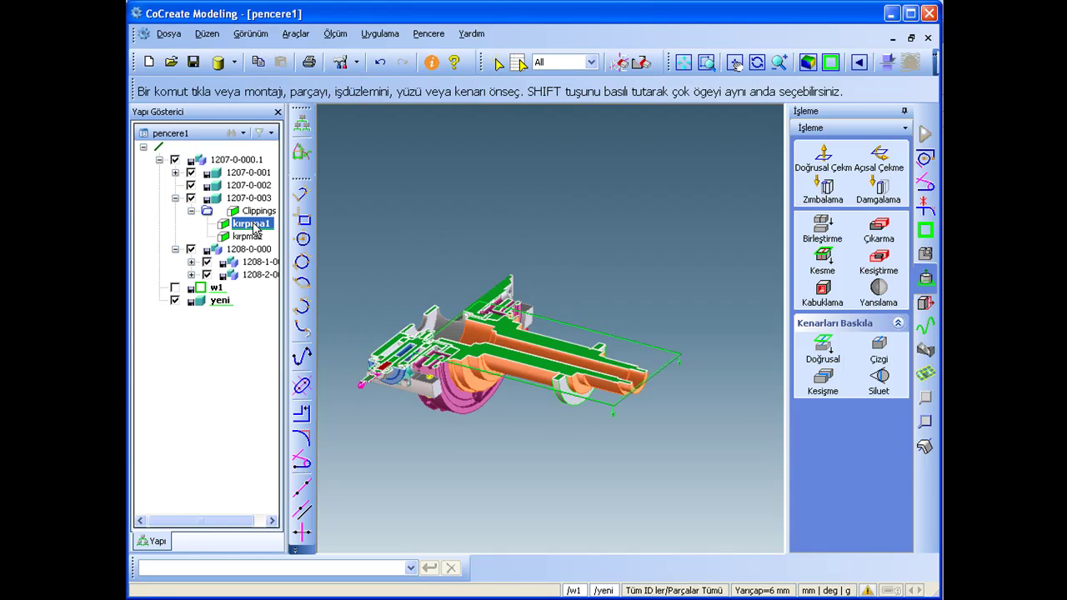
pyautogui.click(251, 236)
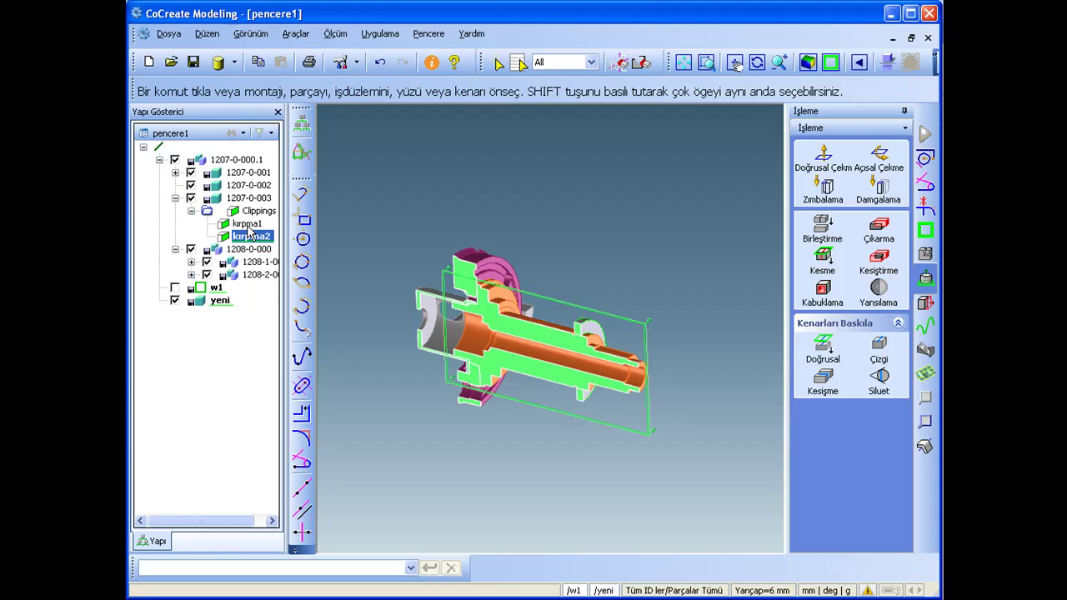
pyautogui.click(249, 225)
pyautogui.click(247, 237)
pyautogui.click(242, 237)
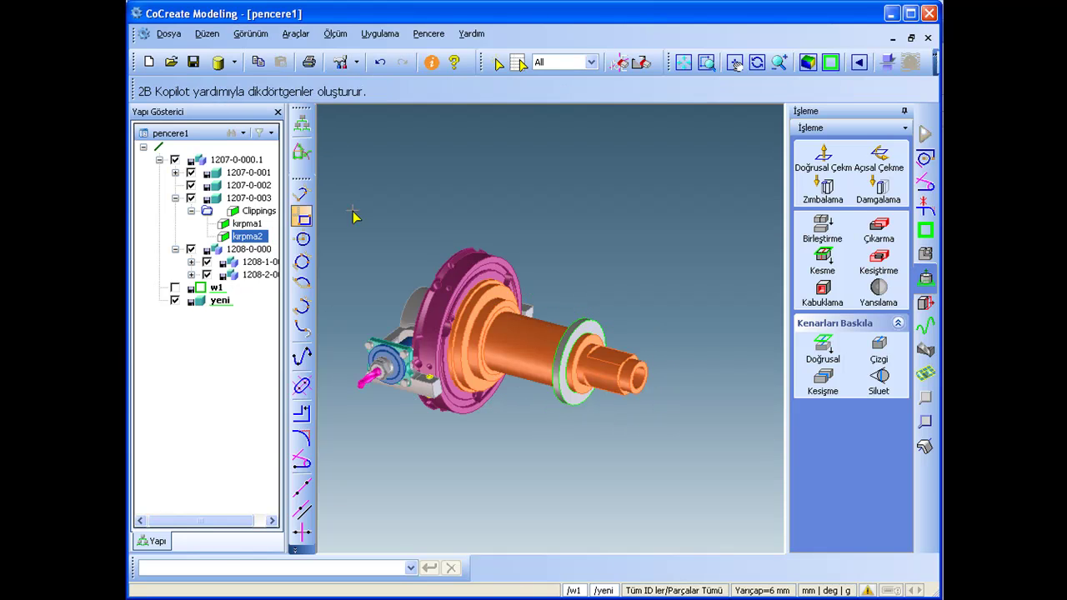